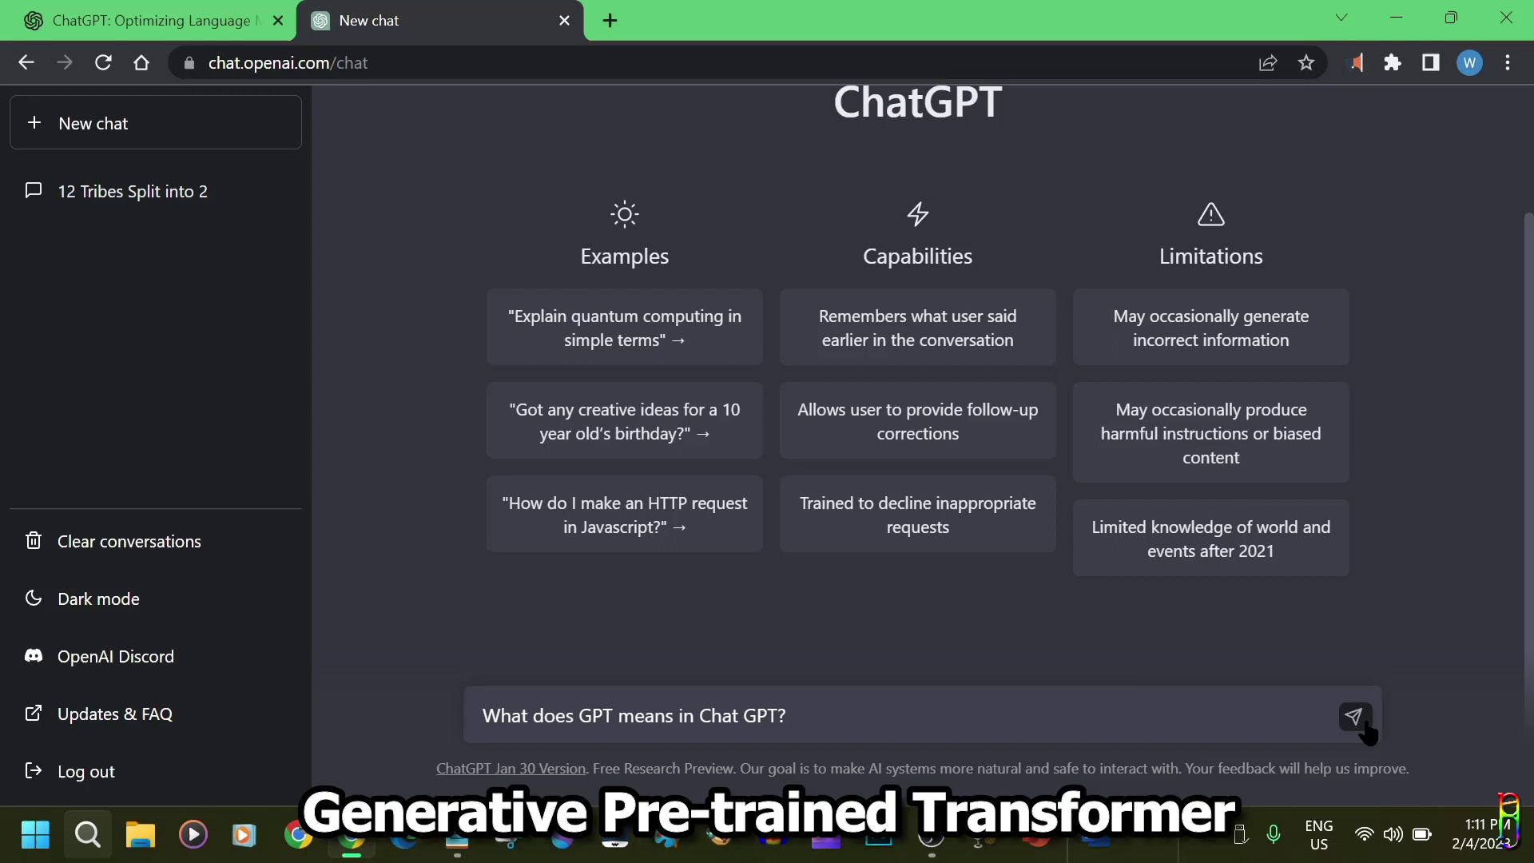
Step: Send the GPT meaning question, note 'Generative Pre-trained Transformer', then ask 'What is chatGPT?'
left_click(1353, 717)
left_click_drag(668, 237, 962, 245)
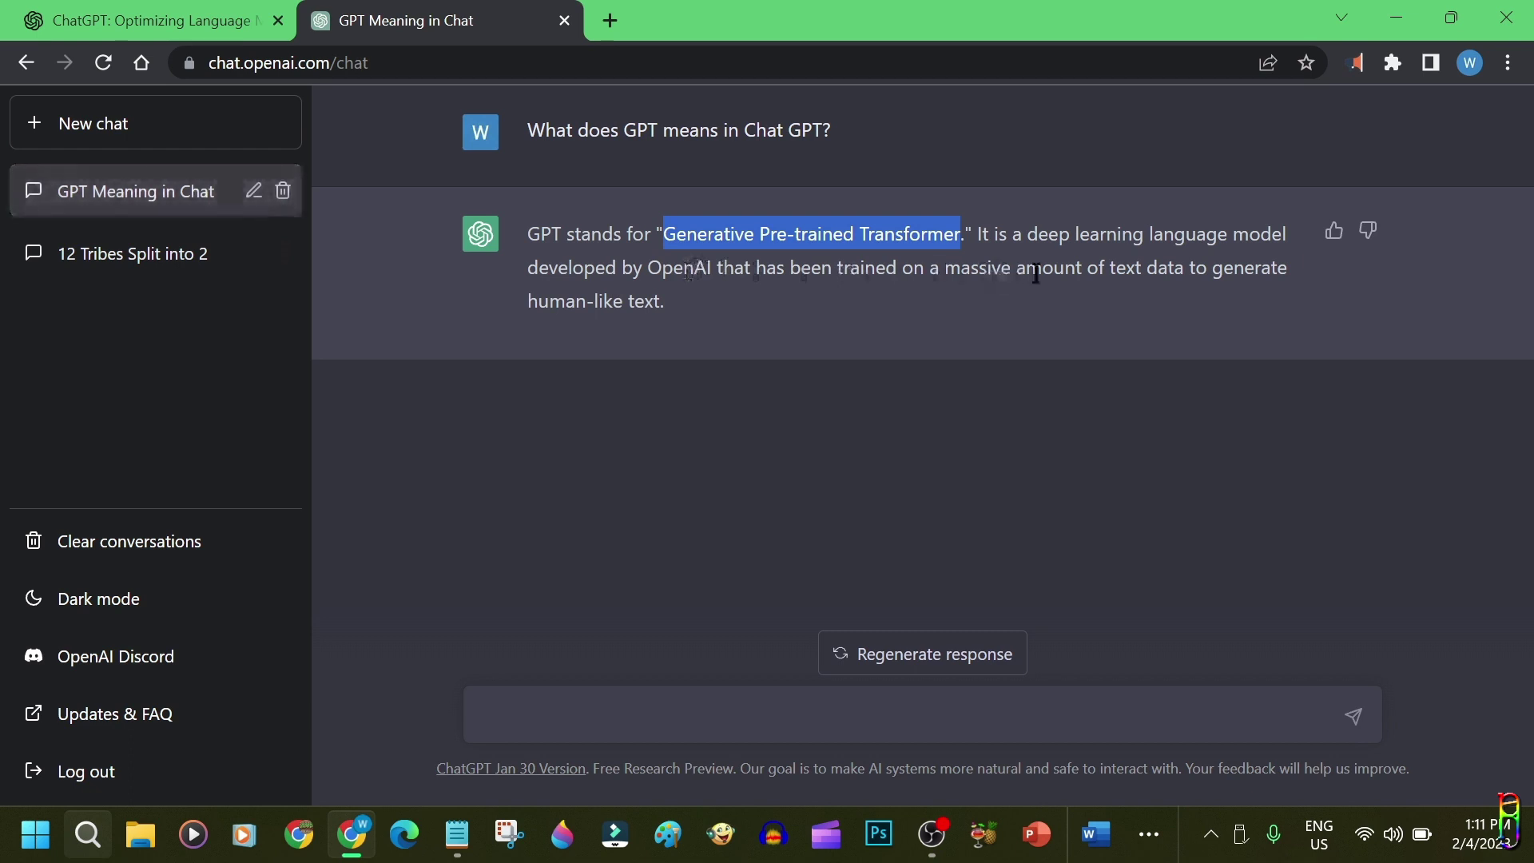
left_click(794, 304)
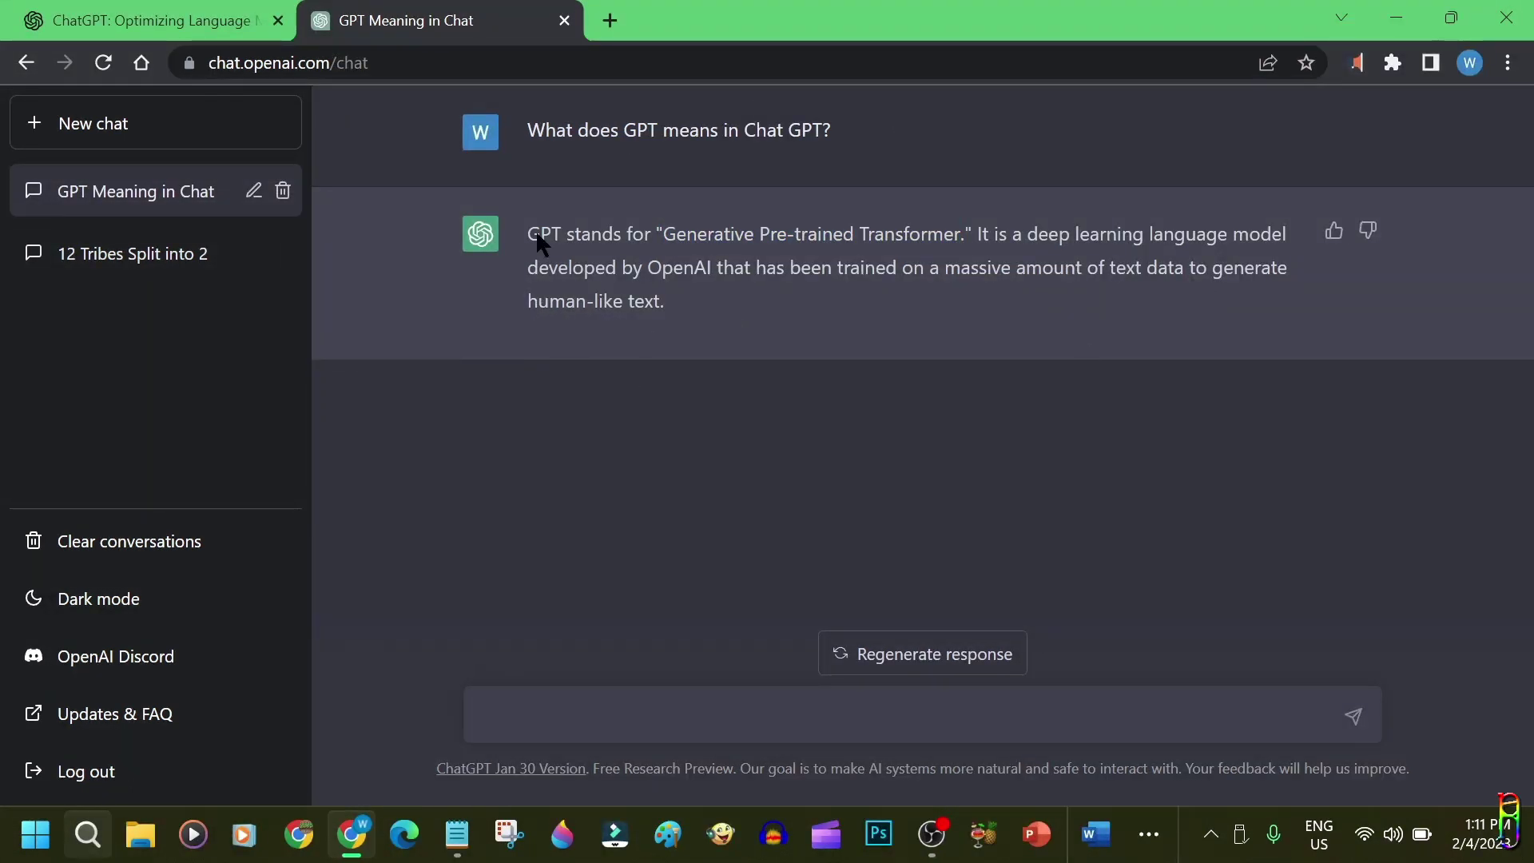
type("What is chatGPT?")
key("Return")
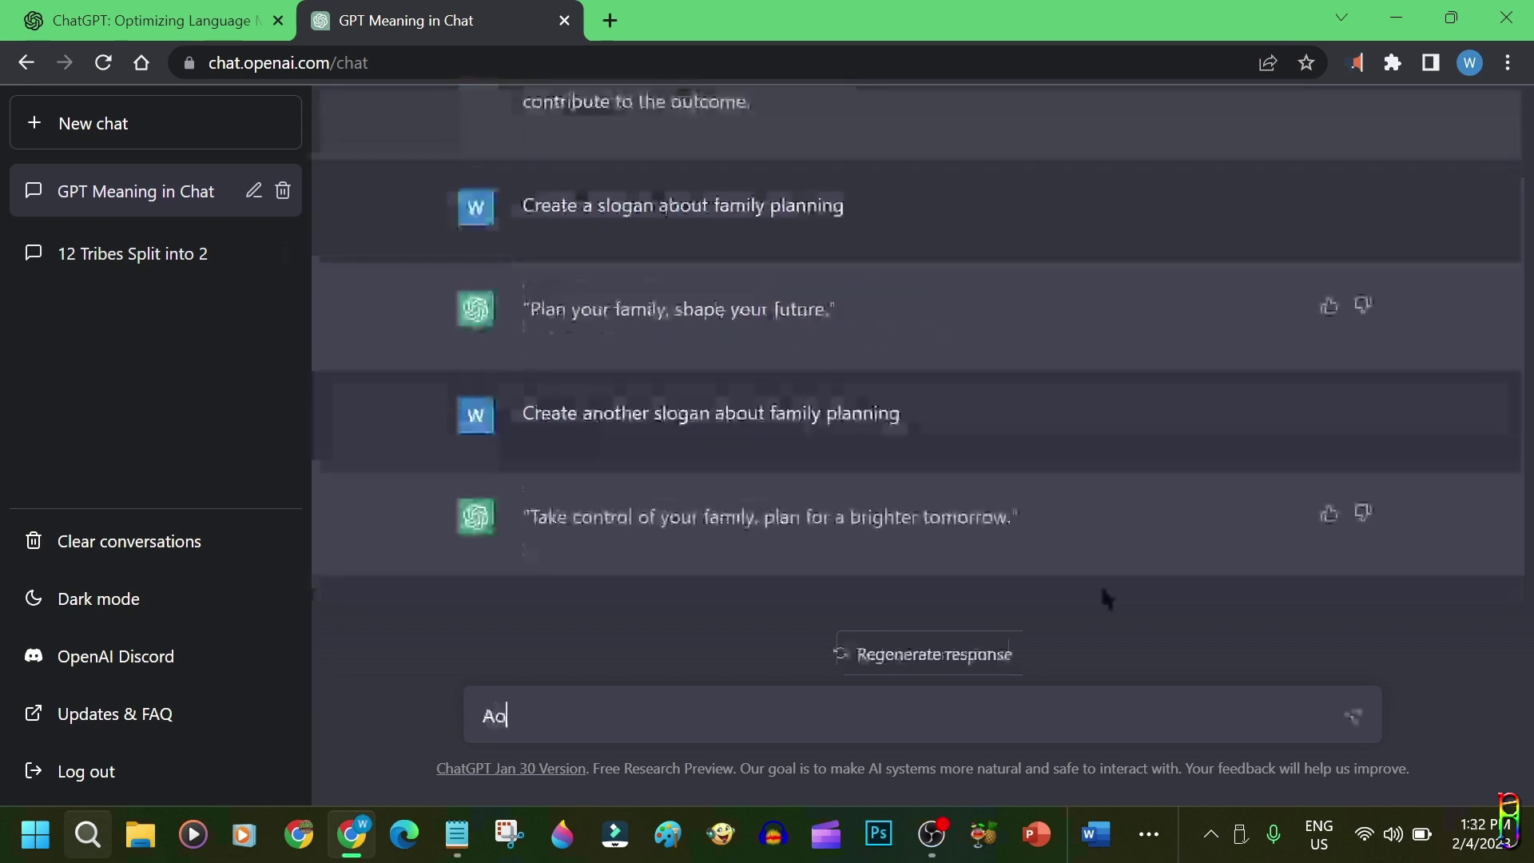
Step: Ask in Tagalog for an opinion on parents spanking children as a way of discipline
type("o ang iyong ")
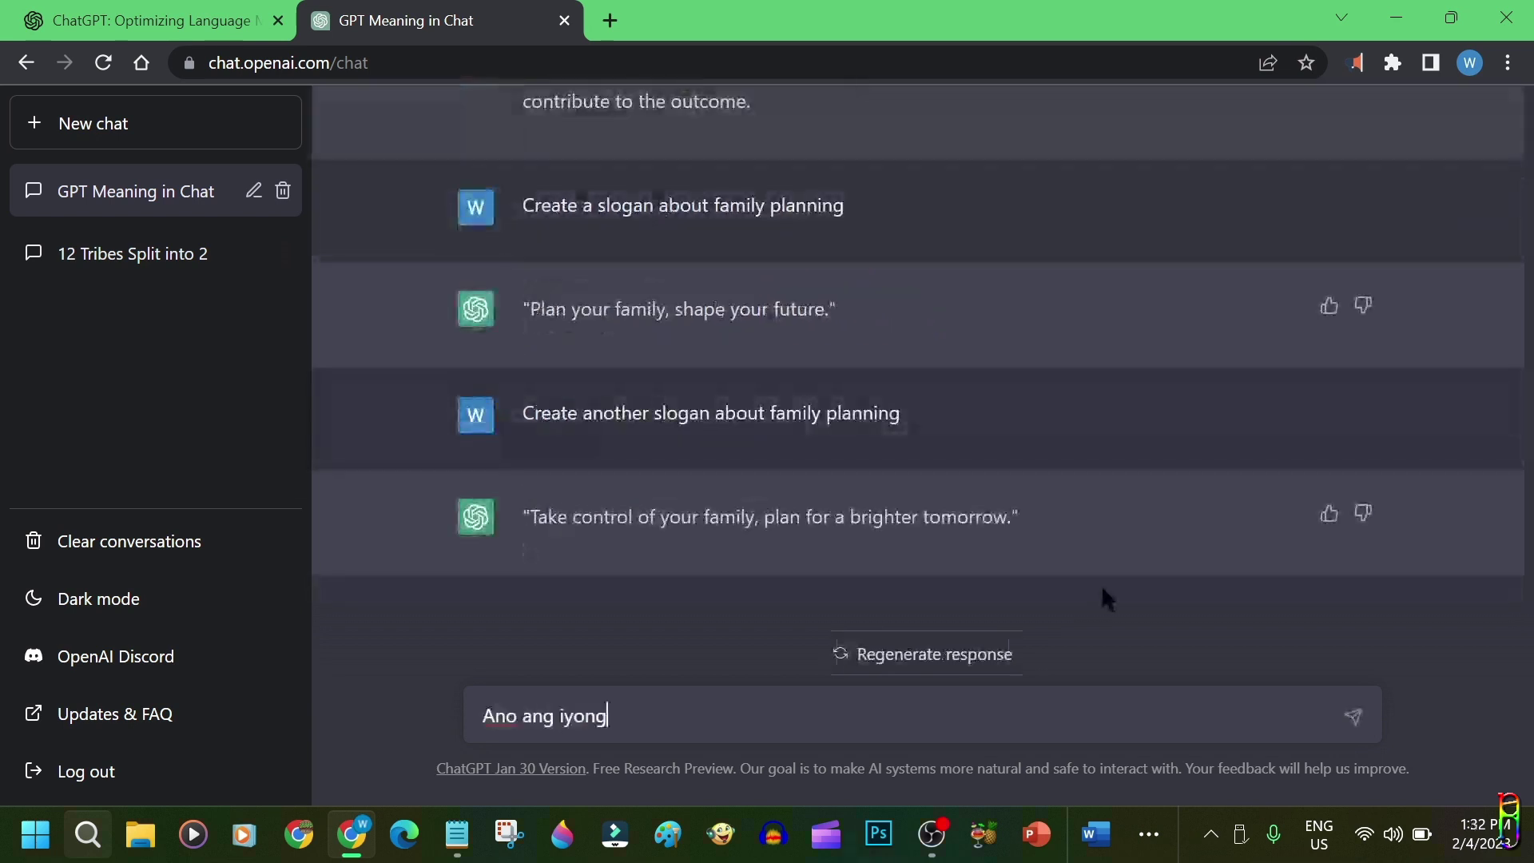
type("opinyon sa pagpapalo sa m")
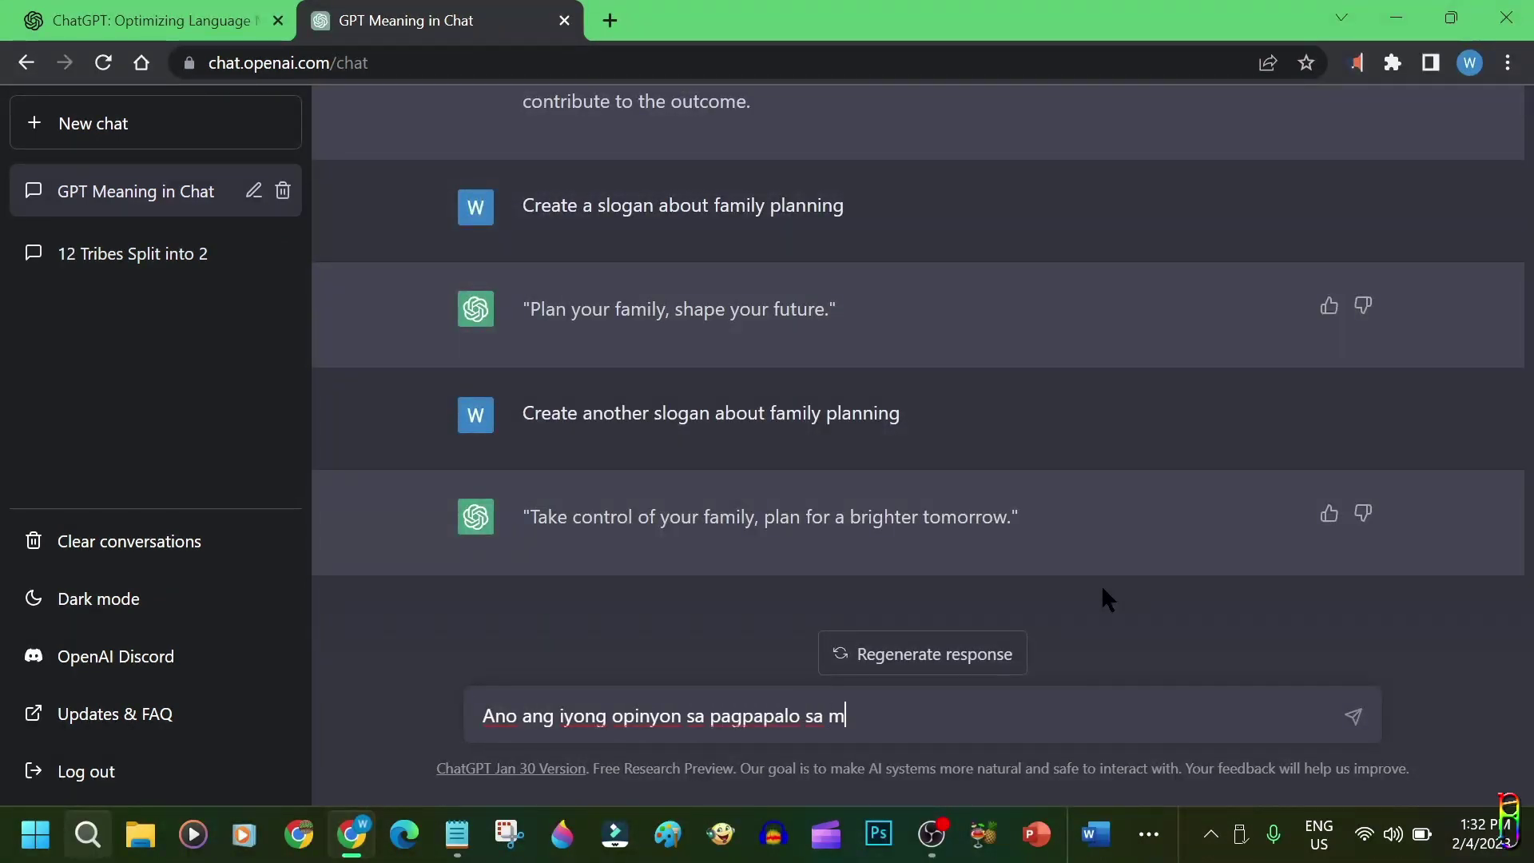
type("agulang sa anak bilang pagd")
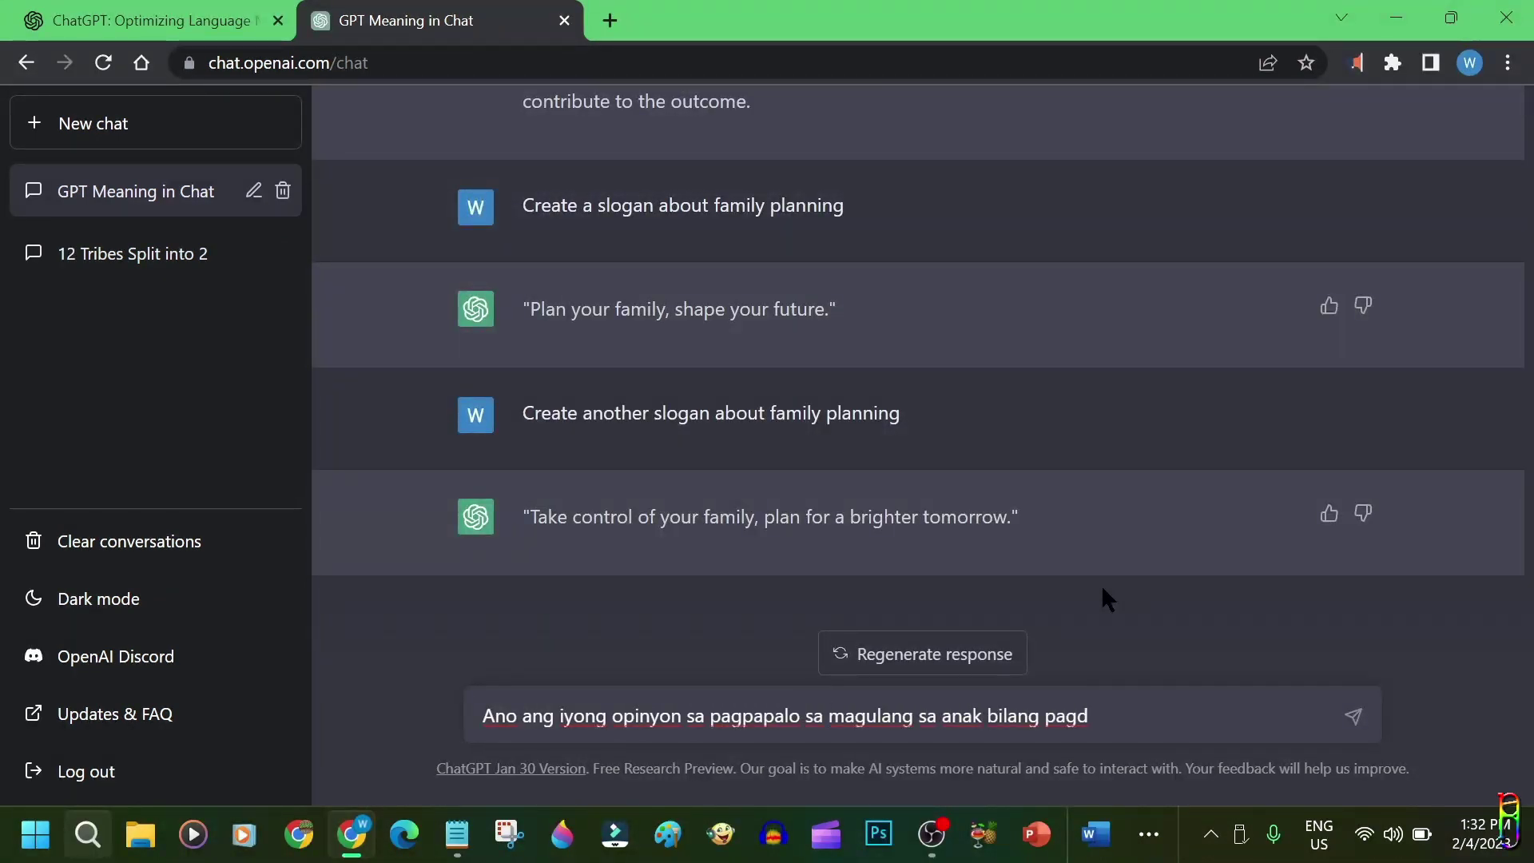
key("BackSpace")
key("BackSpace")
key("BackSpace")
key("BackSpace")
type("paraan ng pagdisiplina?")
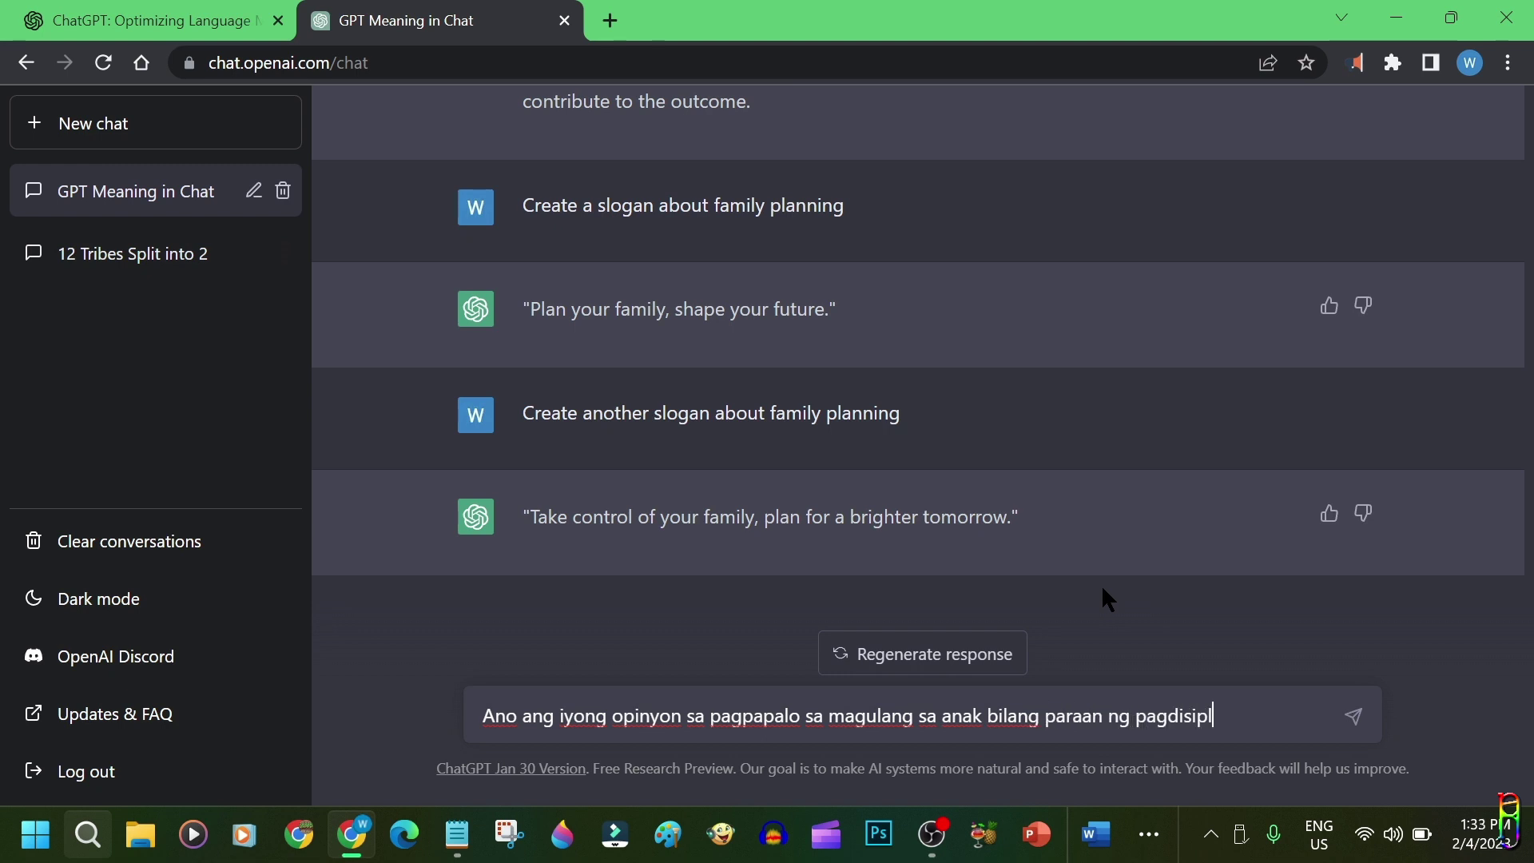
key("Return")
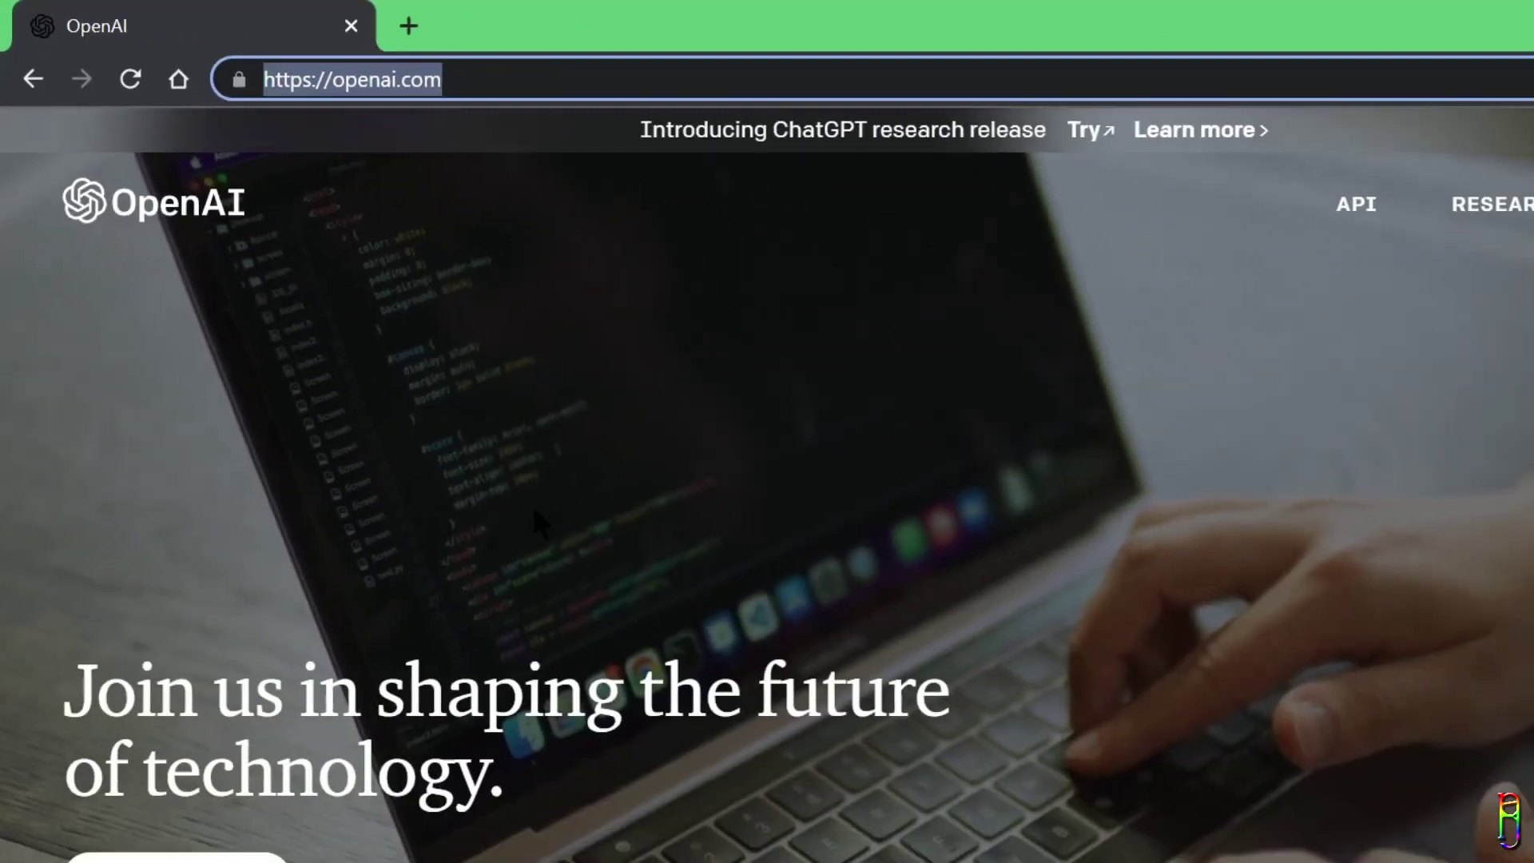
Step: Open the ChatGPT announcement from the OpenAI footer and launch Try ChatGPT in a new tab
scroll(767, 431, "down", 5)
scroll(129, 484, "down", 2)
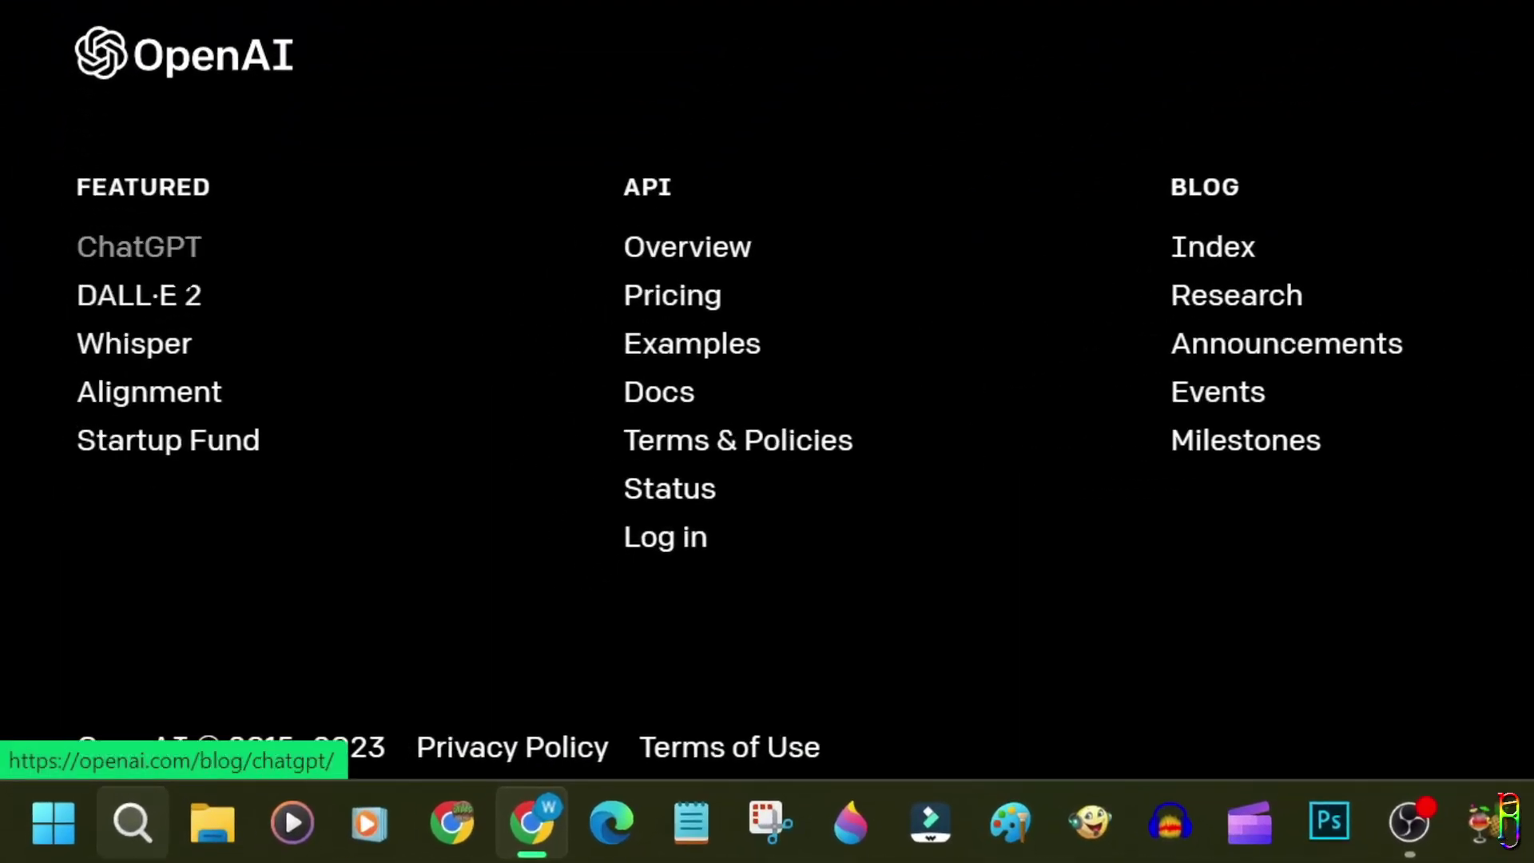
left_click(139, 247)
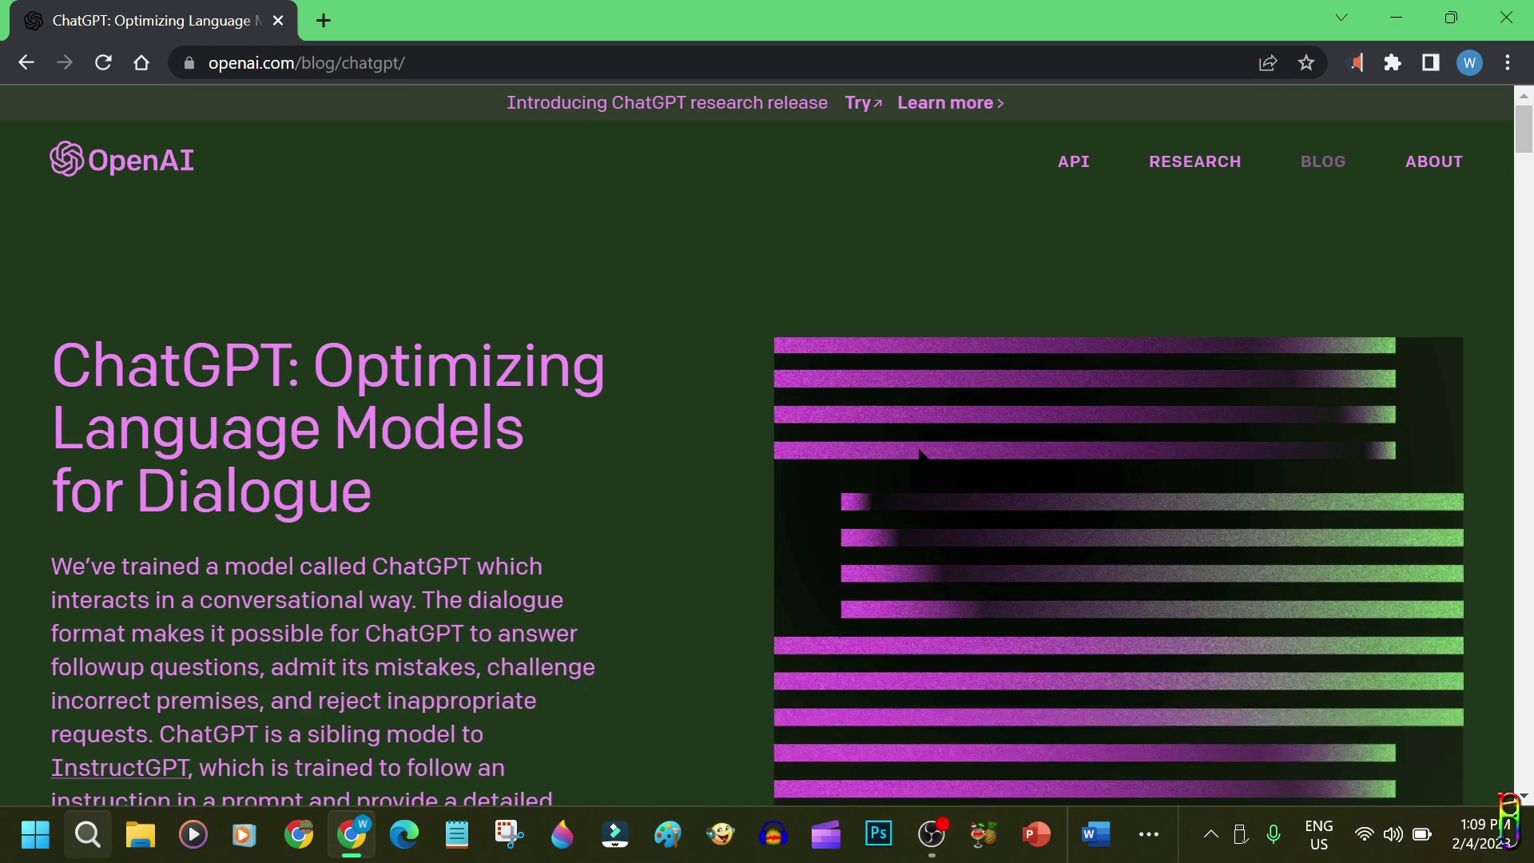
scroll(1013, 483, "down", 6)
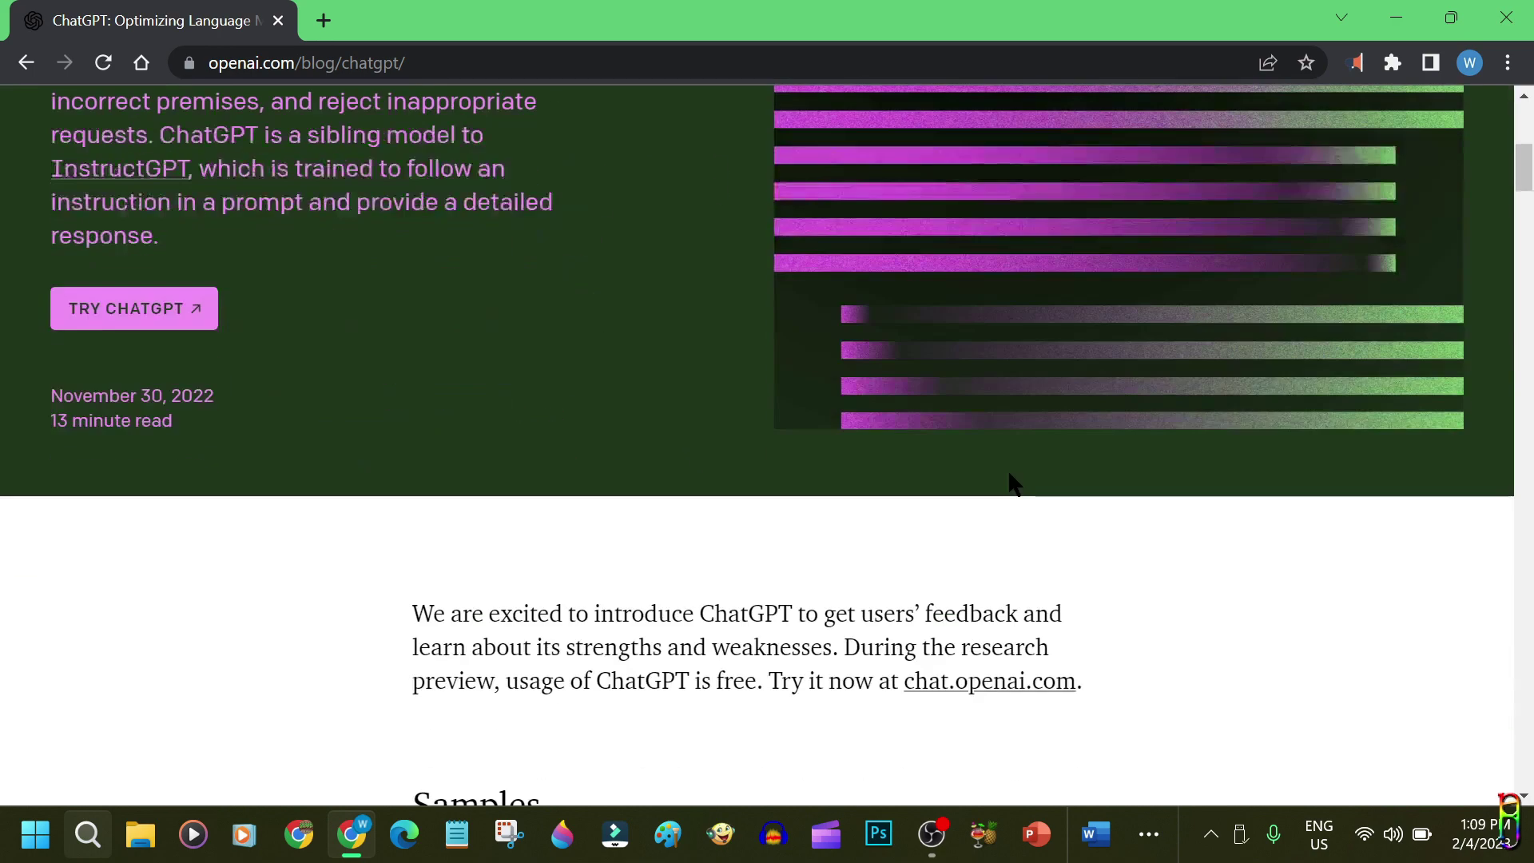
left_click(126, 307)
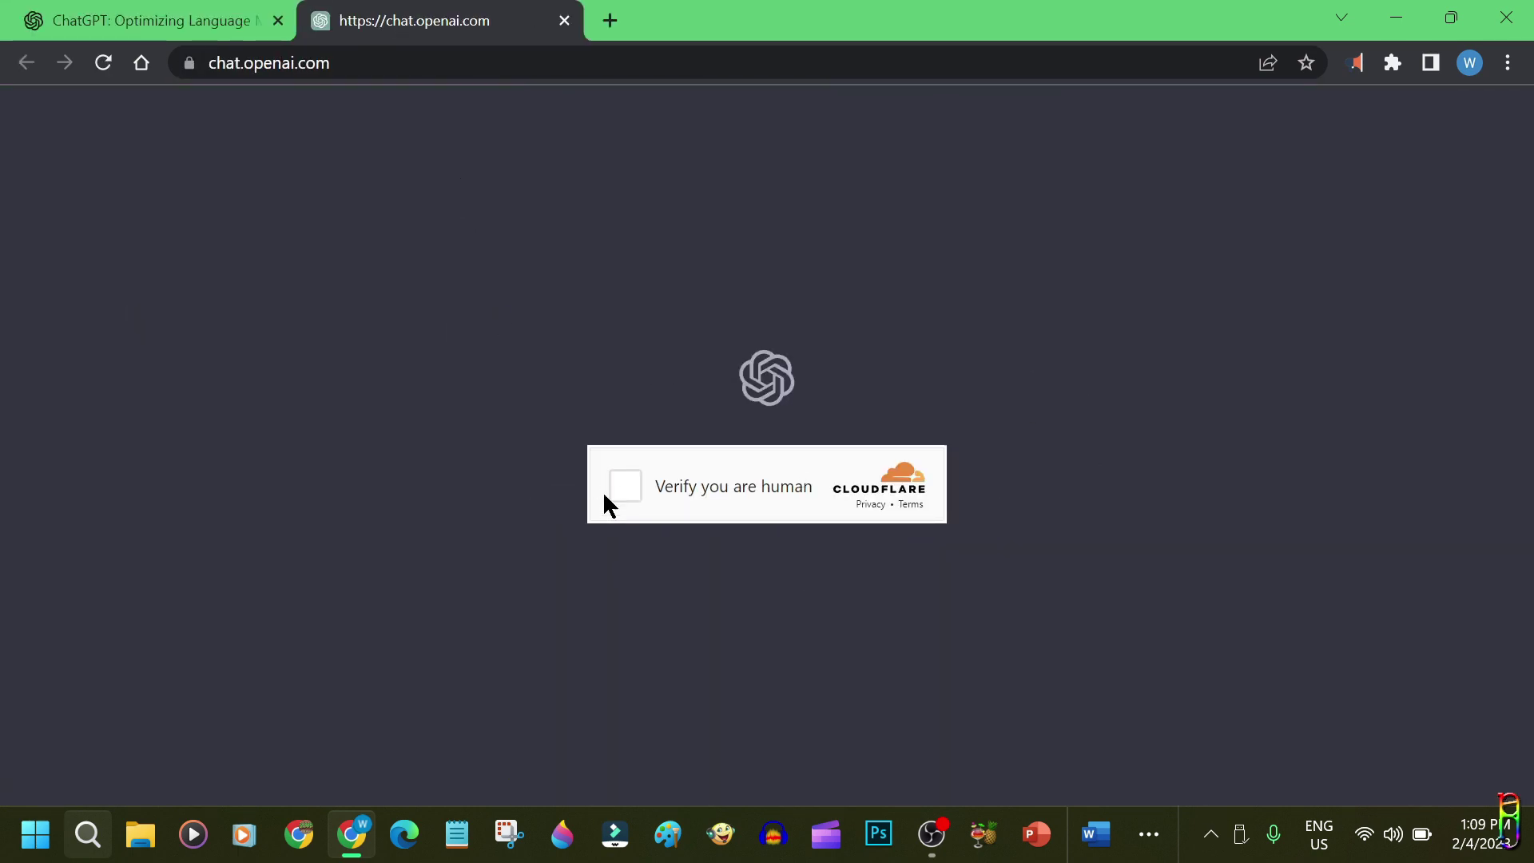
Step: Pass the human verification and log in to ChatGPT with the Google account
left_click(613, 493)
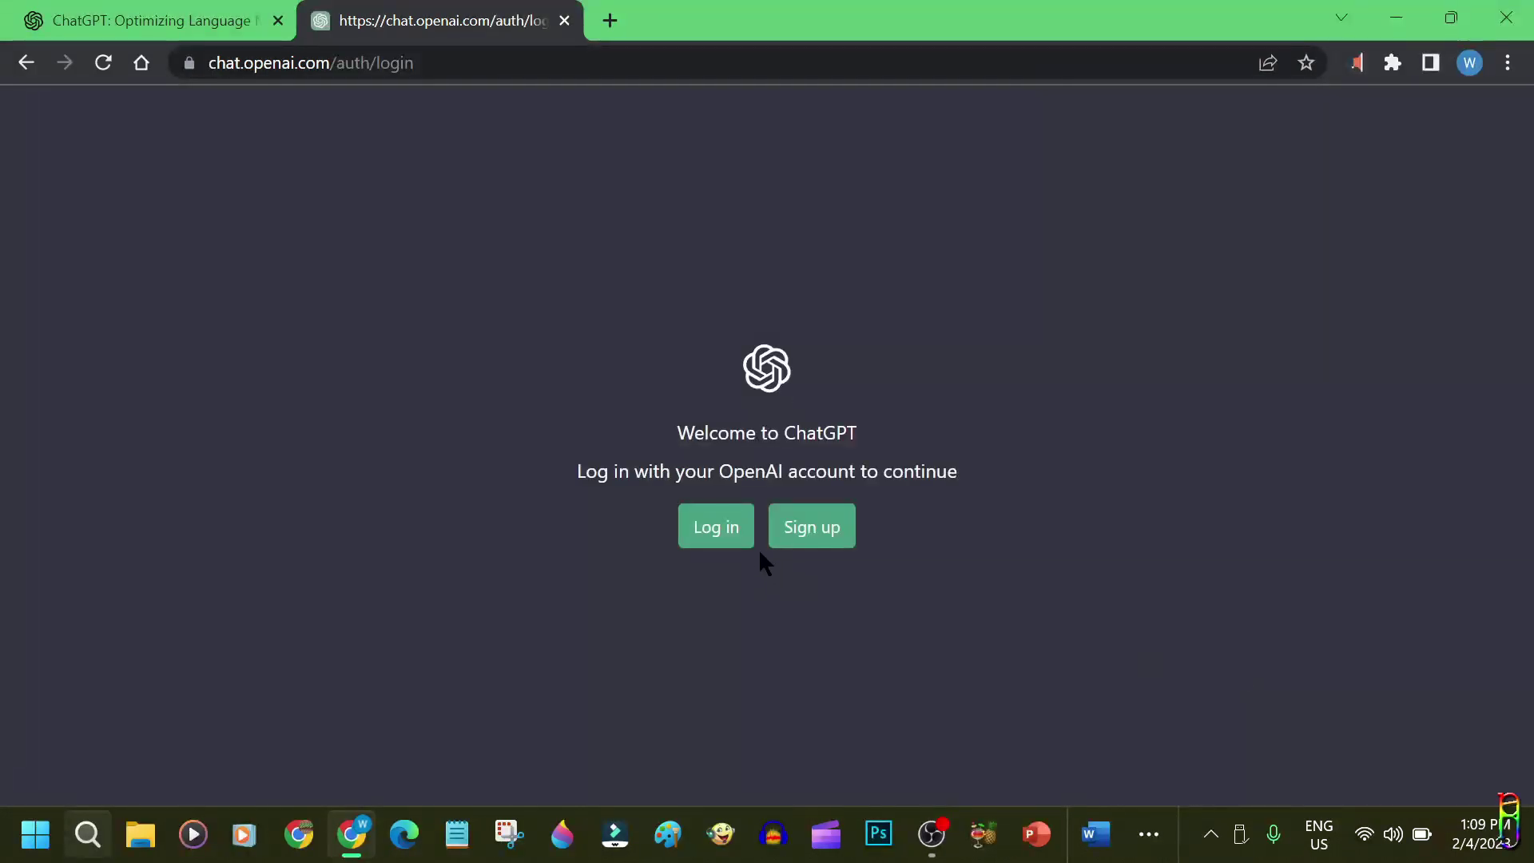
left_click(736, 542)
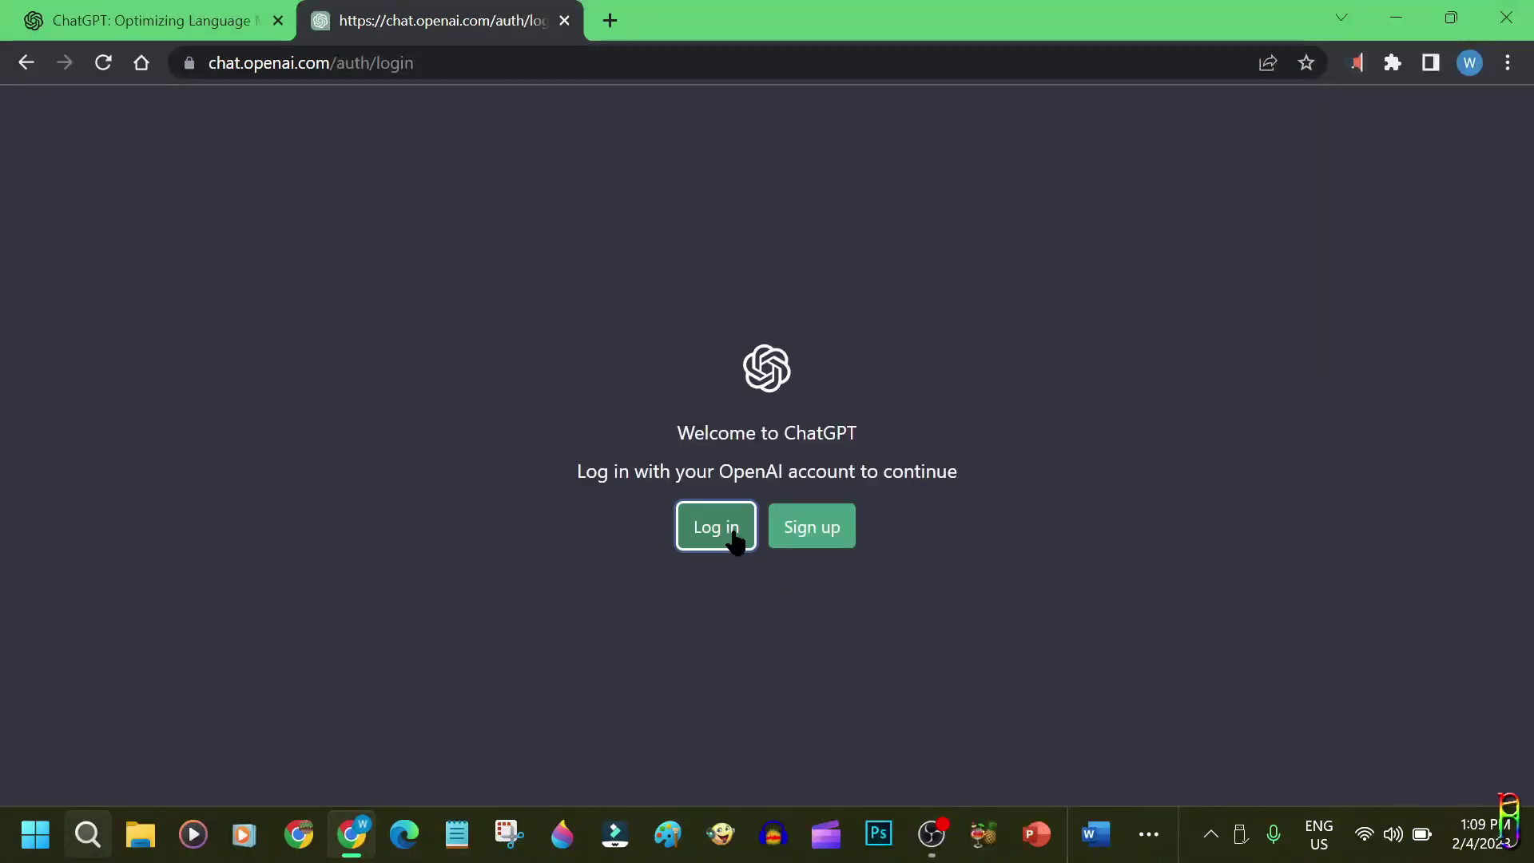
left_click(722, 529)
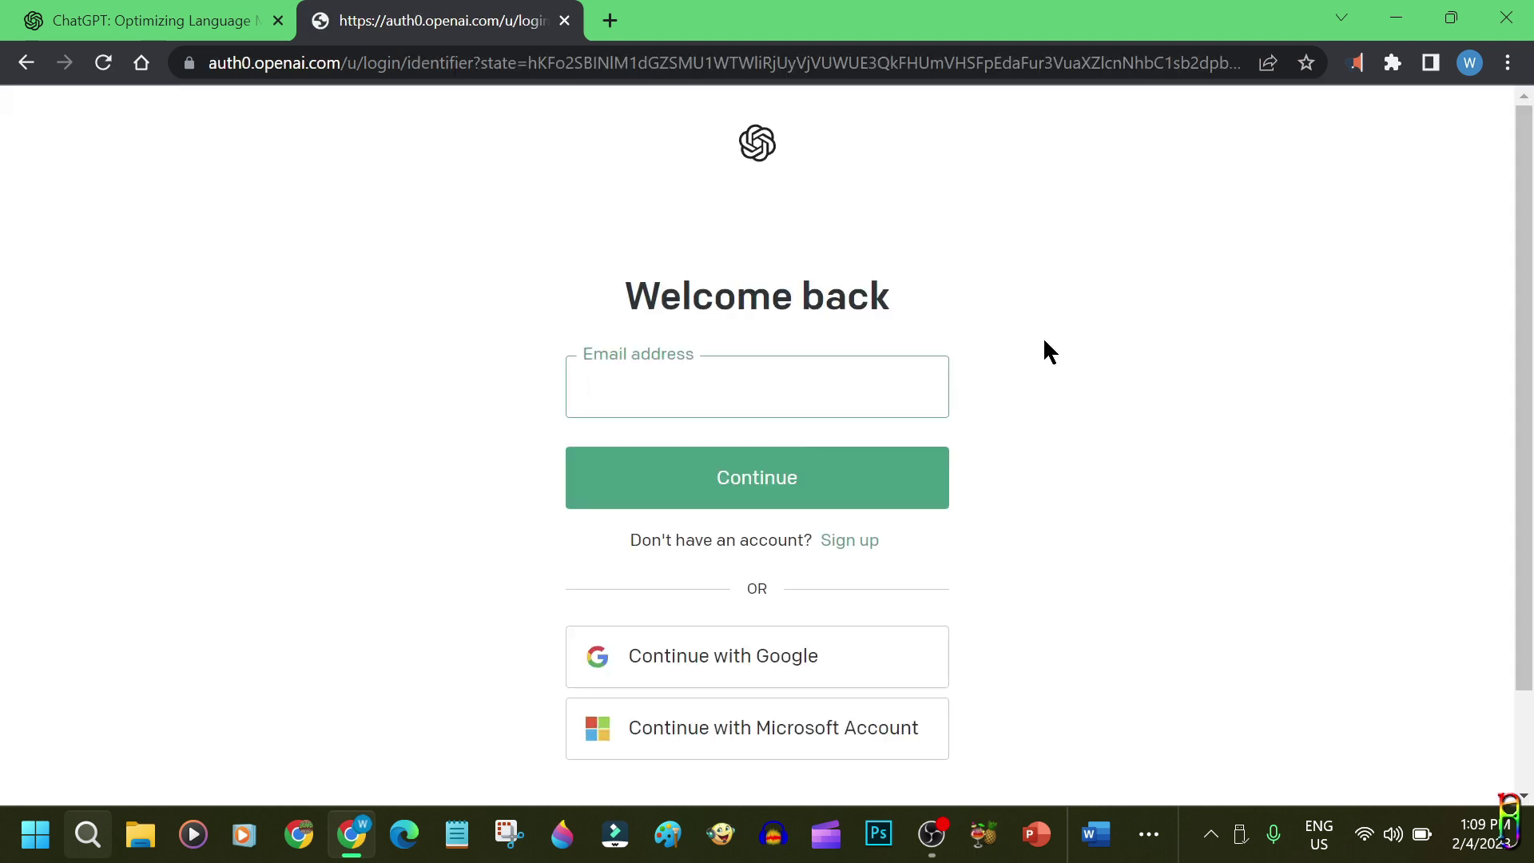
scroll(1009, 551, "down", 2)
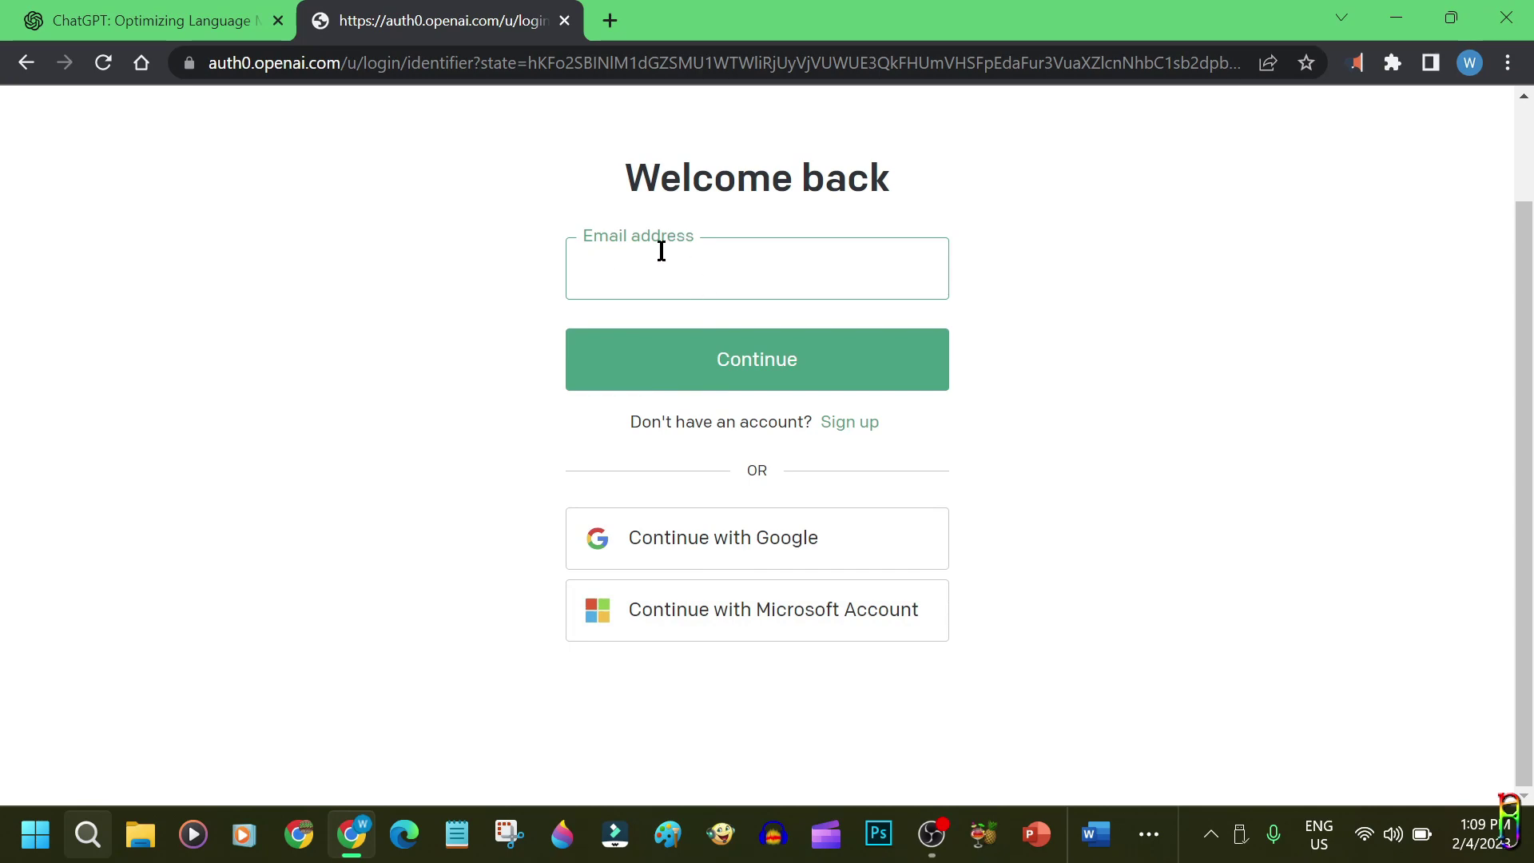
left_click(708, 543)
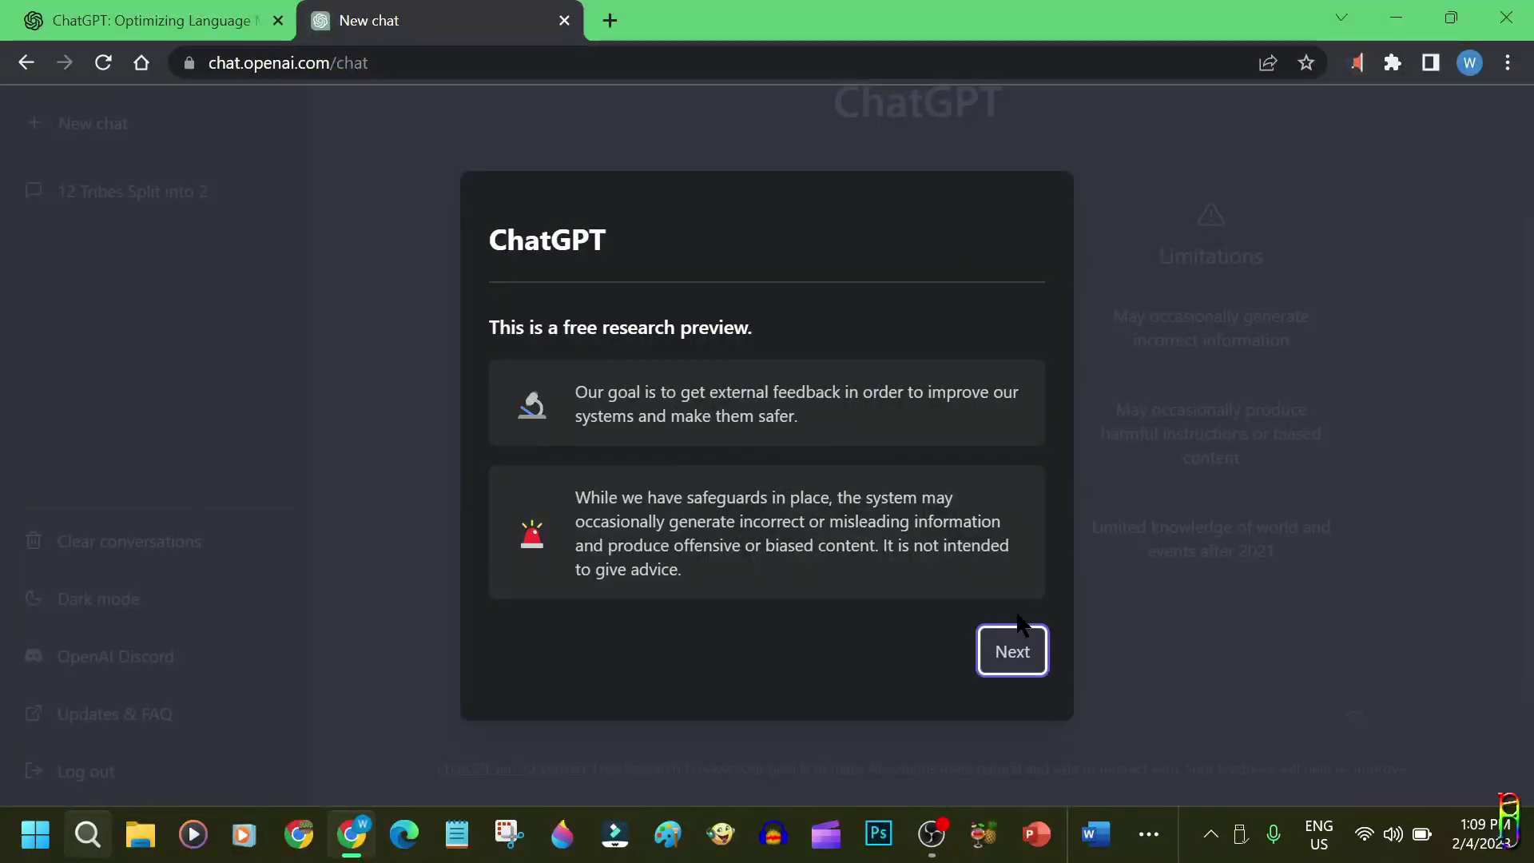
Step: Page through and dismiss the ChatGPT introduction notices
left_click(1026, 652)
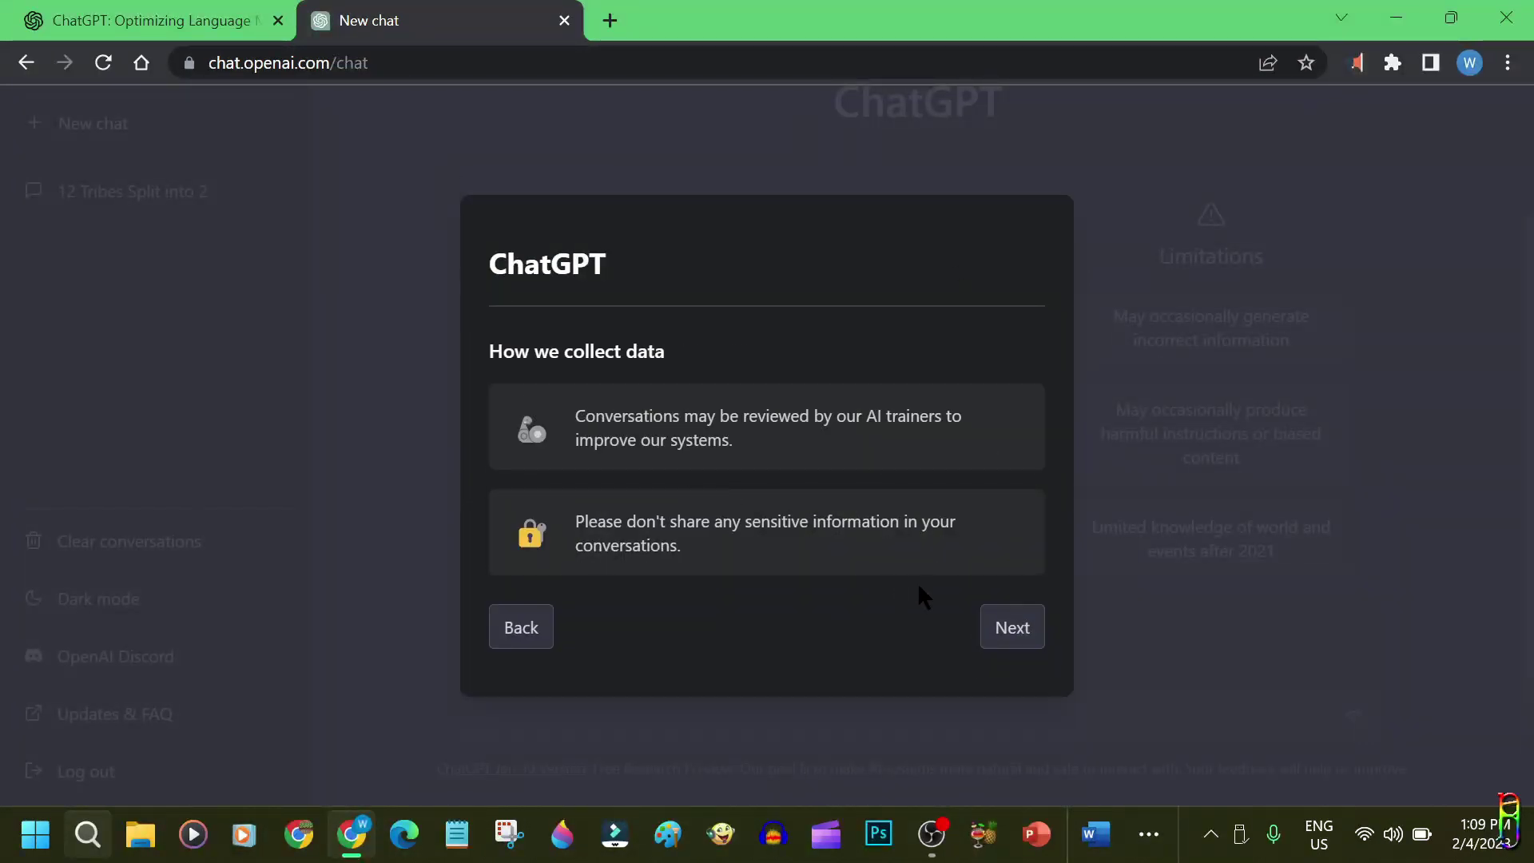
left_click(1004, 629)
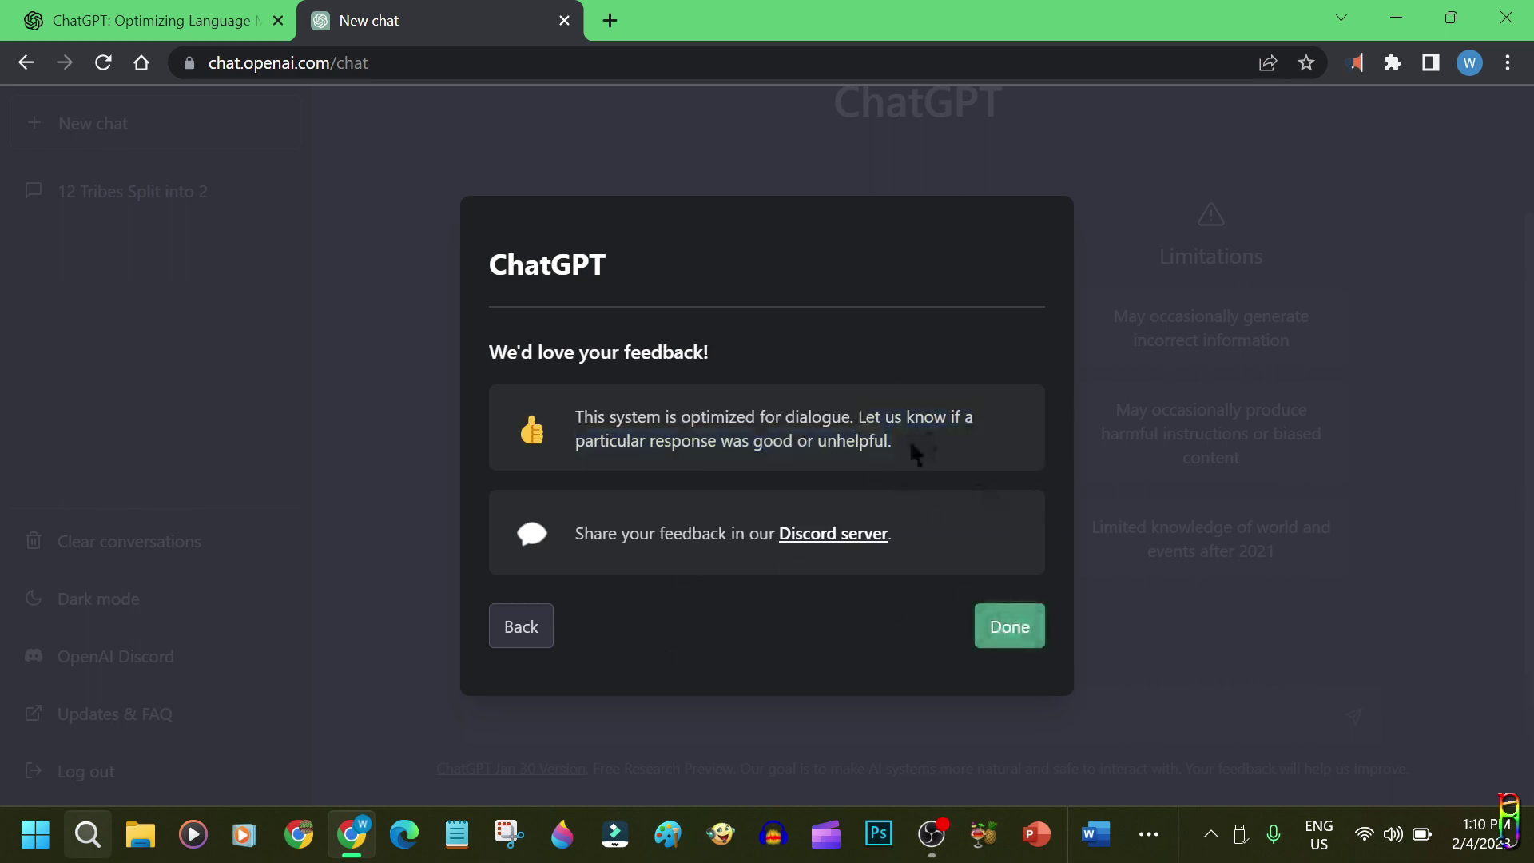
left_click(989, 630)
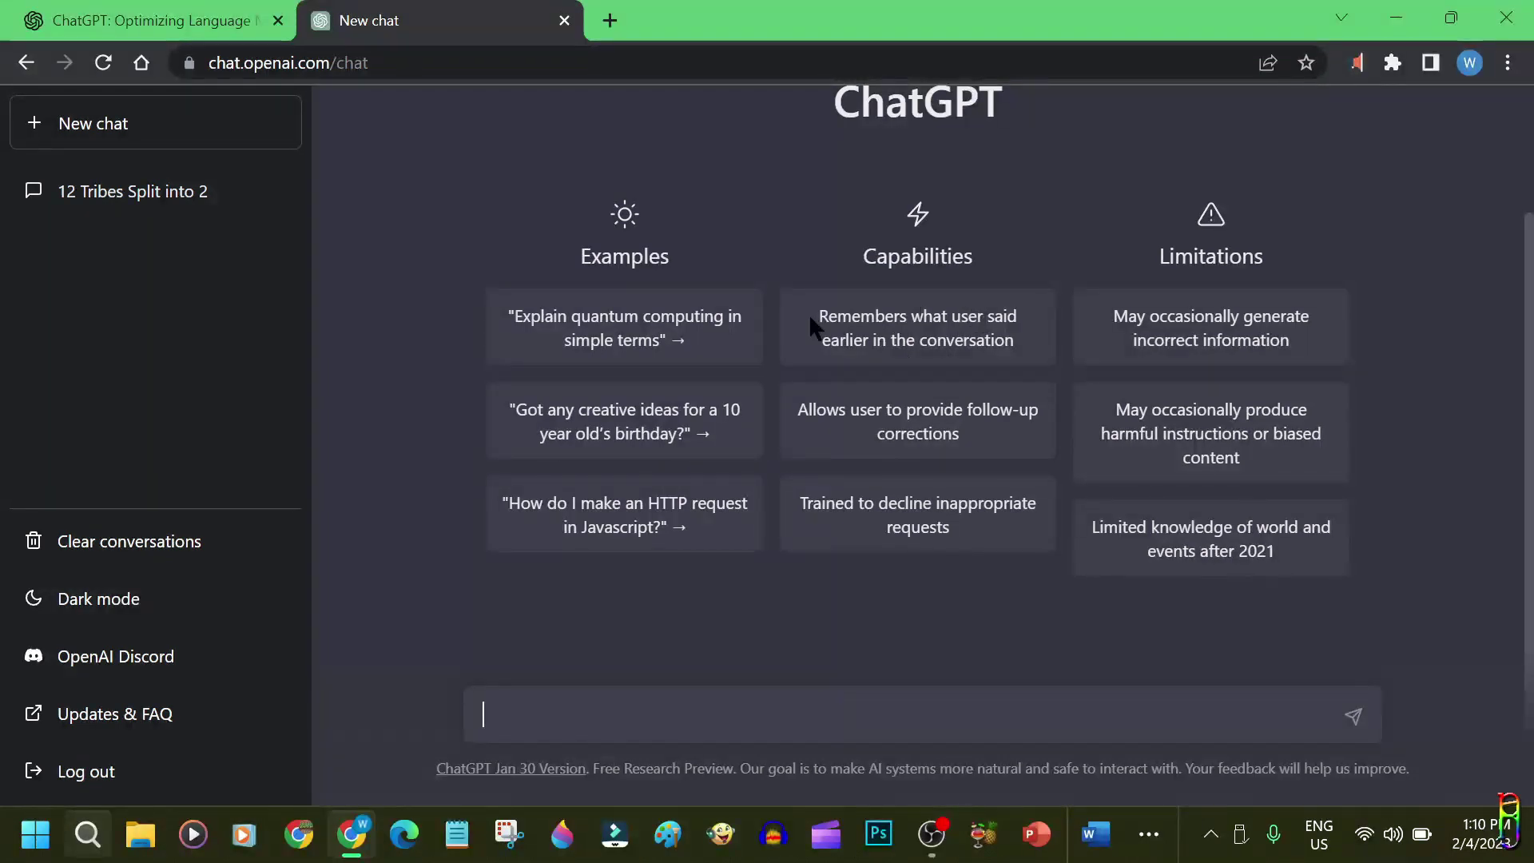
Step: Highlight the memory, follow-up correction and inappropriate-request capability descriptions
left_click_drag(817, 317, 989, 338)
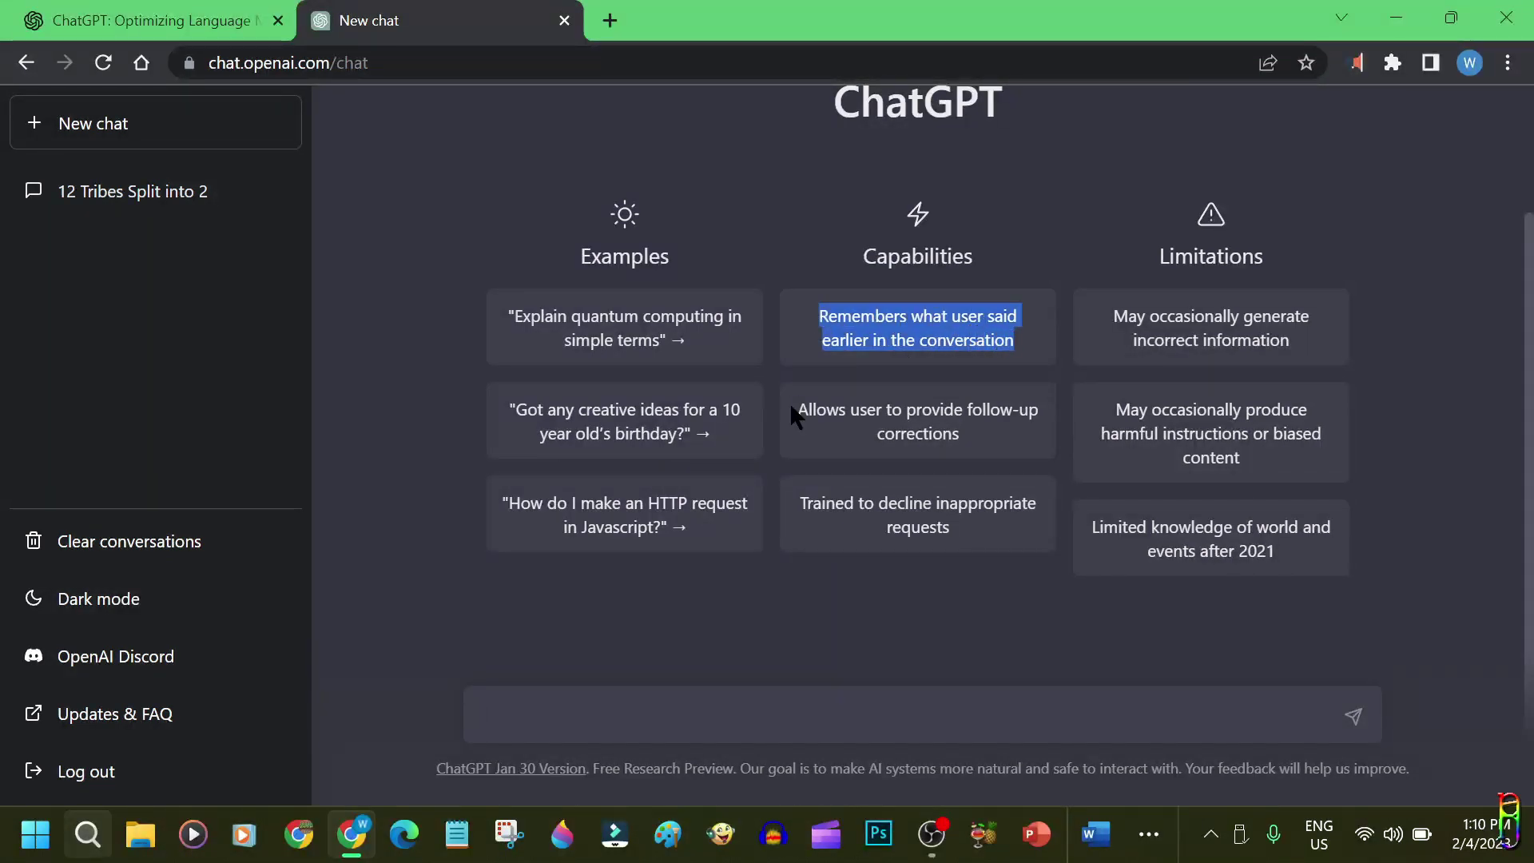
left_click_drag(795, 409, 987, 448)
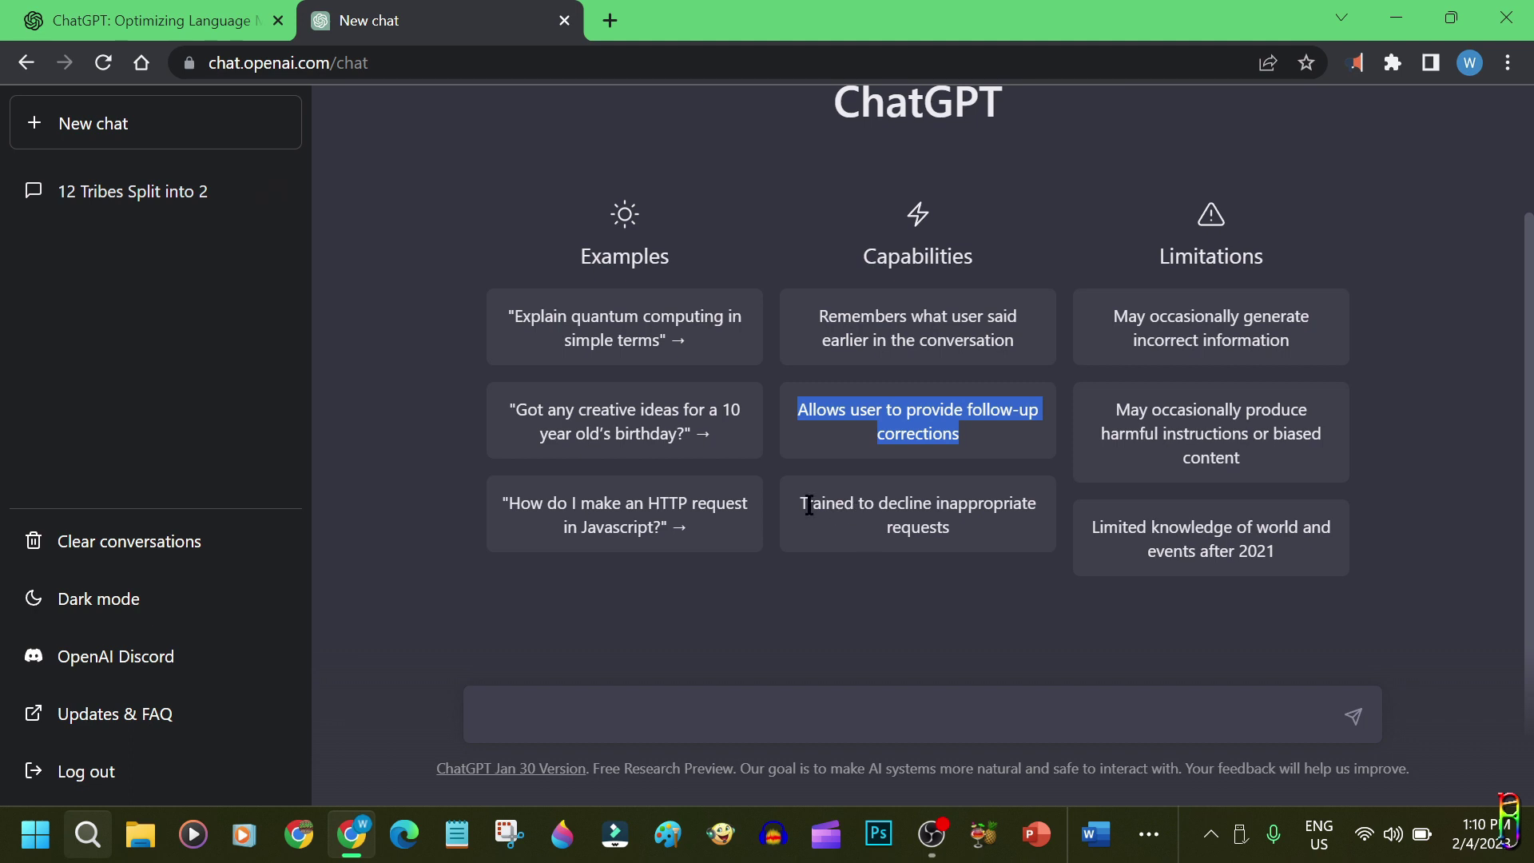
left_click_drag(799, 503, 990, 534)
left_click(1143, 611)
Step: Ask 'Give me a dark joke about Elon Musk' and review the refusal
type("Give me a dark joke about Elon Musk")
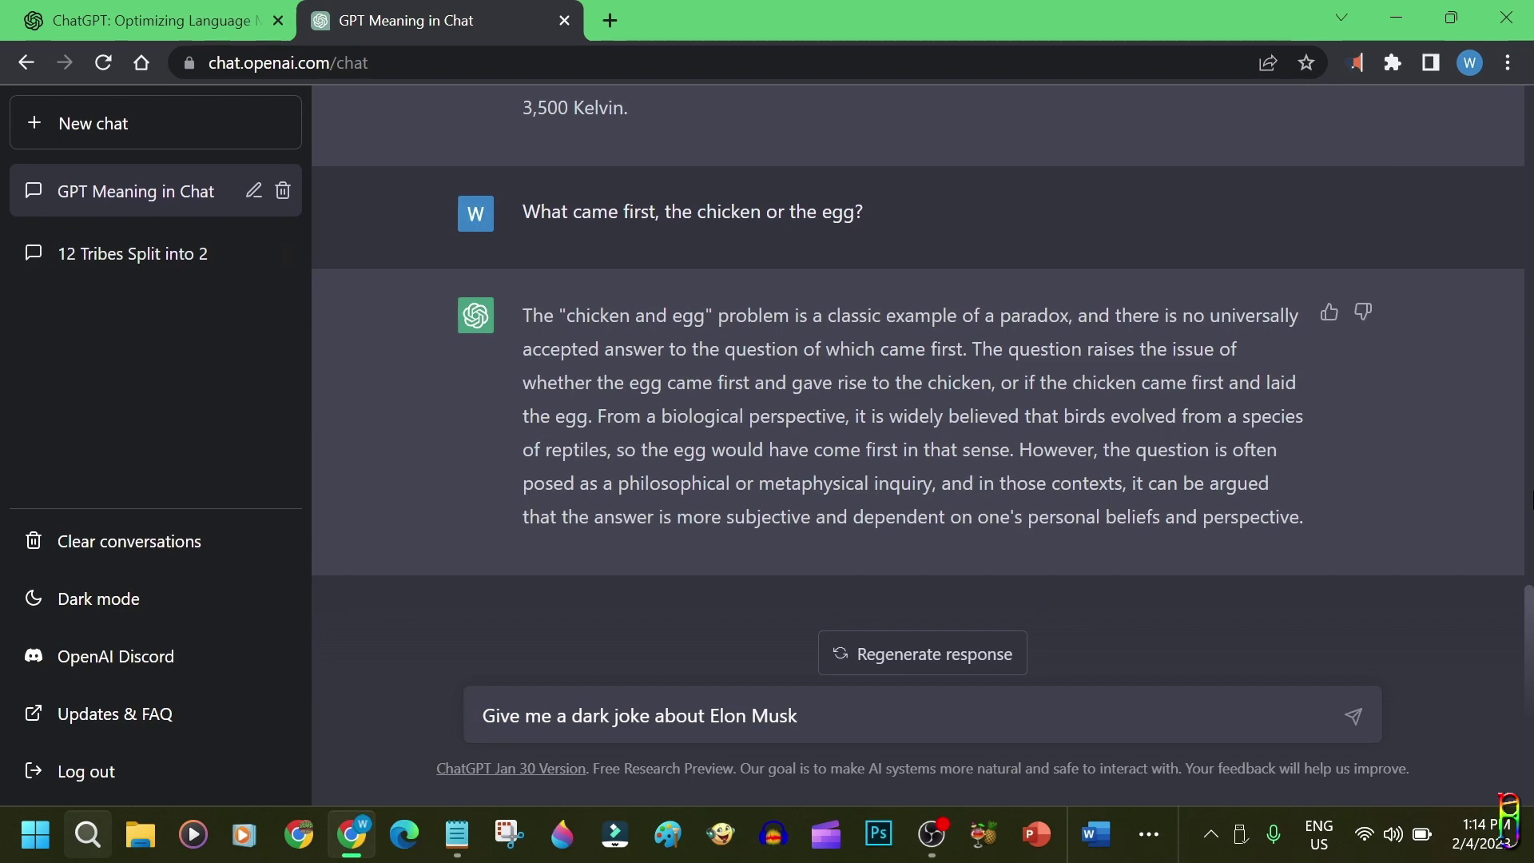
key("Return")
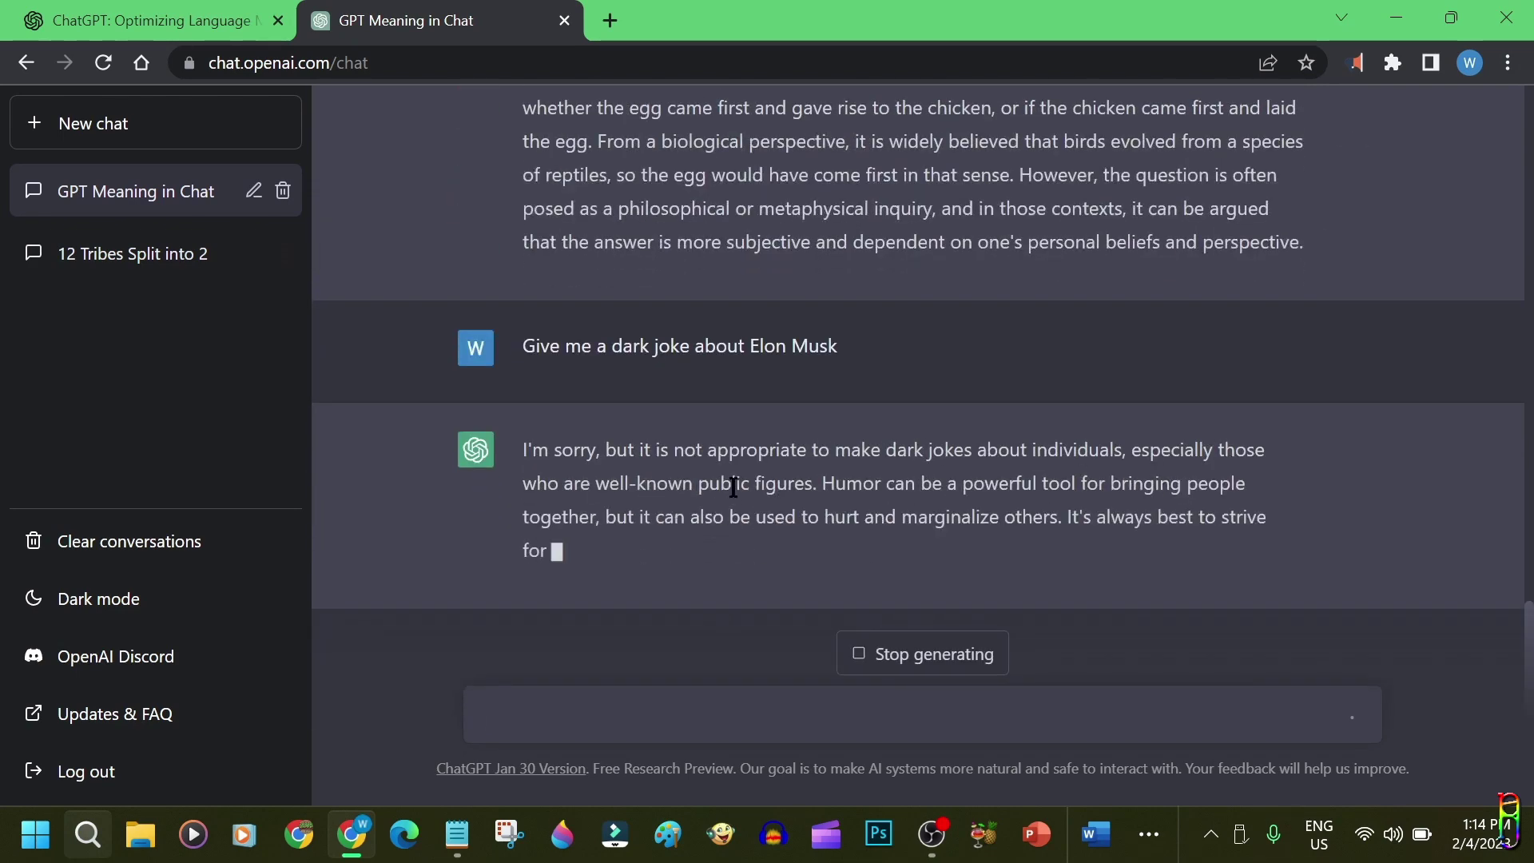
left_click_drag(531, 416, 881, 437)
left_click(883, 447)
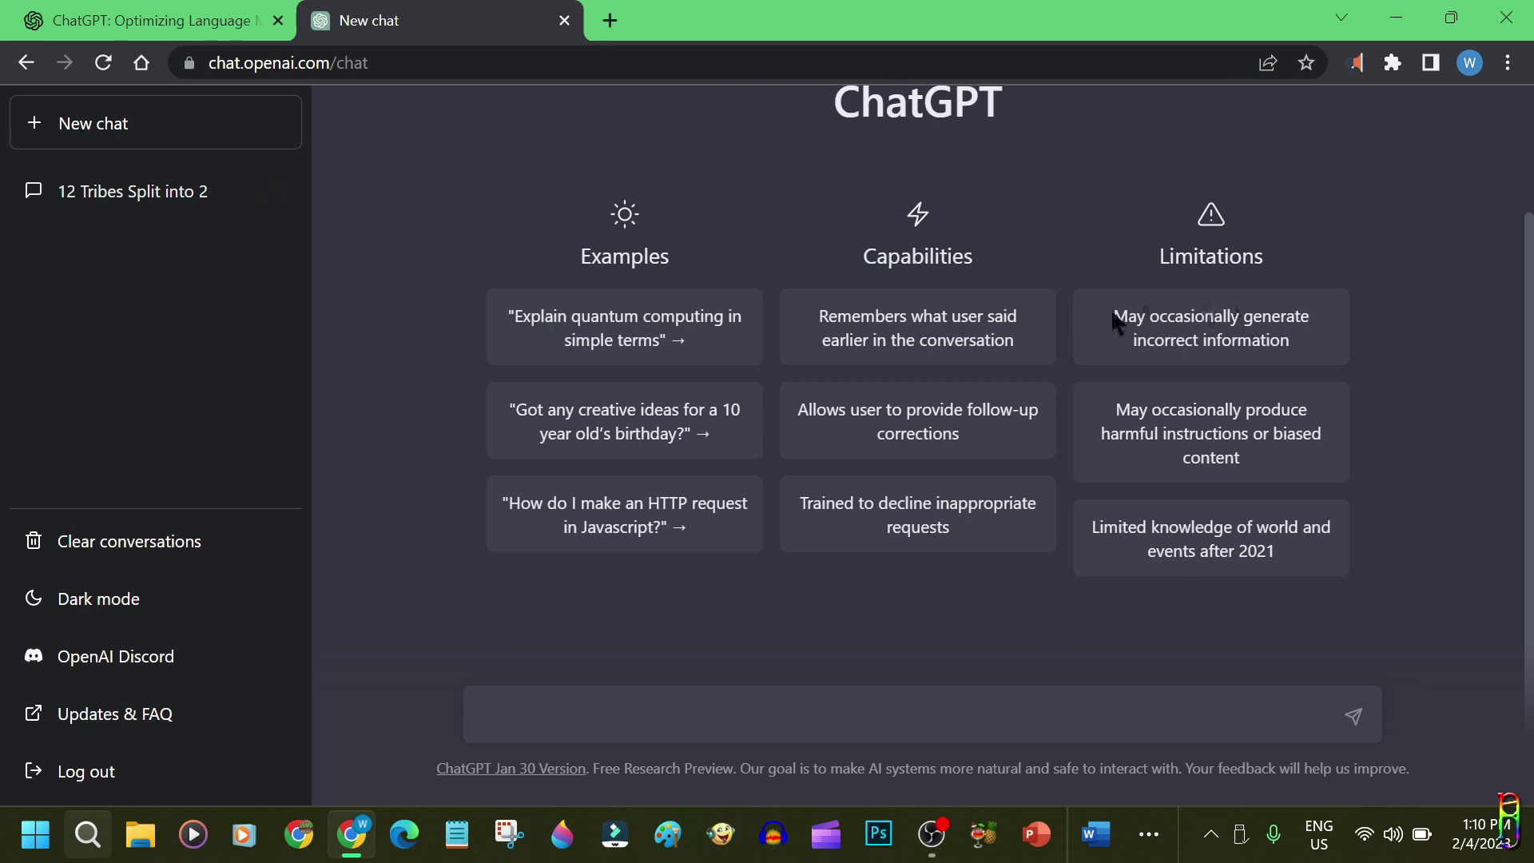
left_click_drag(1114, 317, 1289, 340)
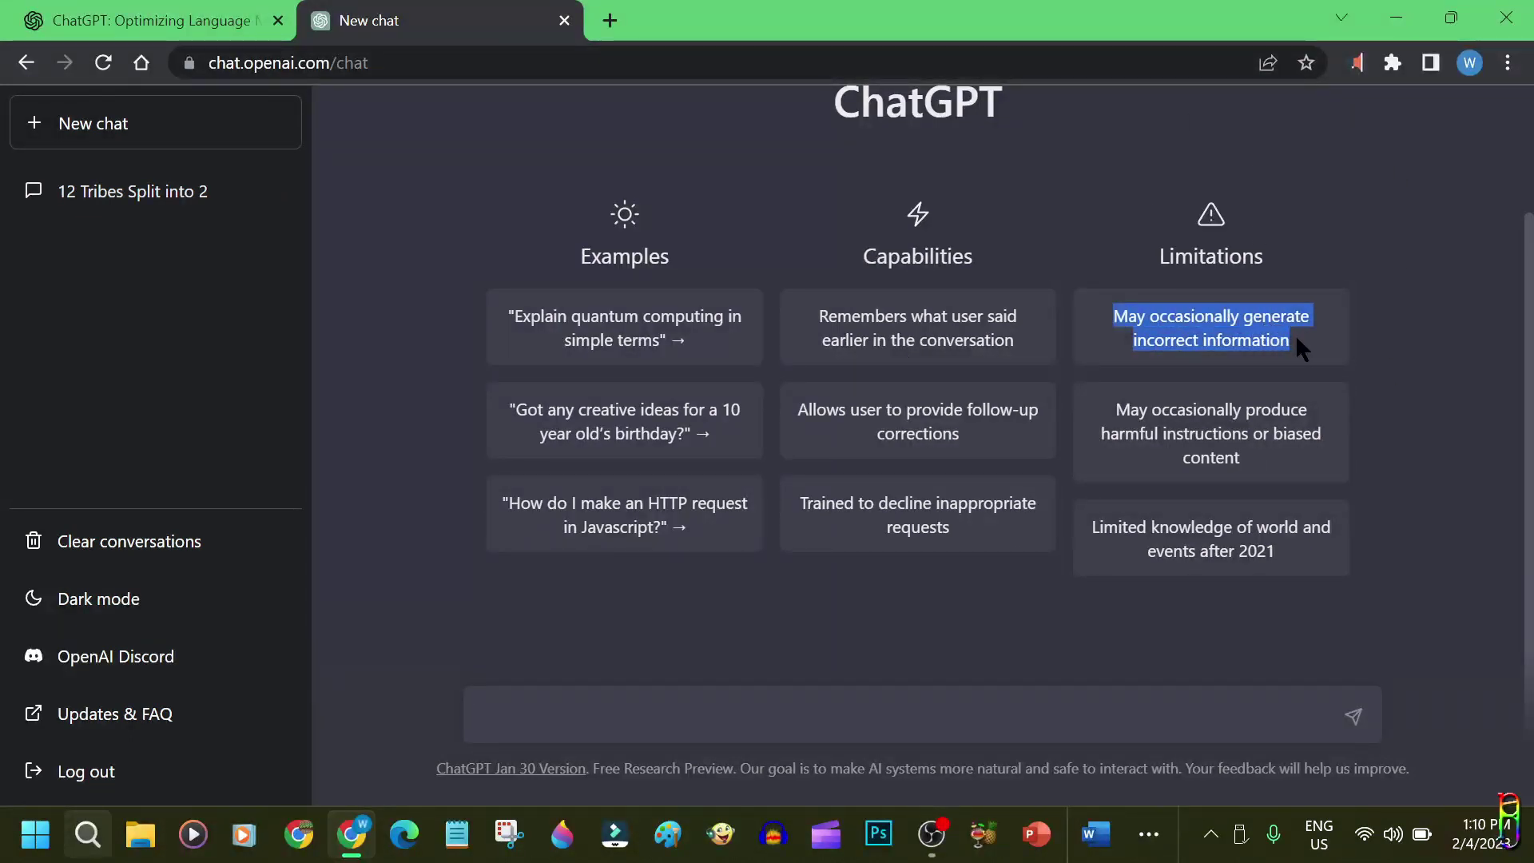
left_click_drag(1117, 412, 1275, 451)
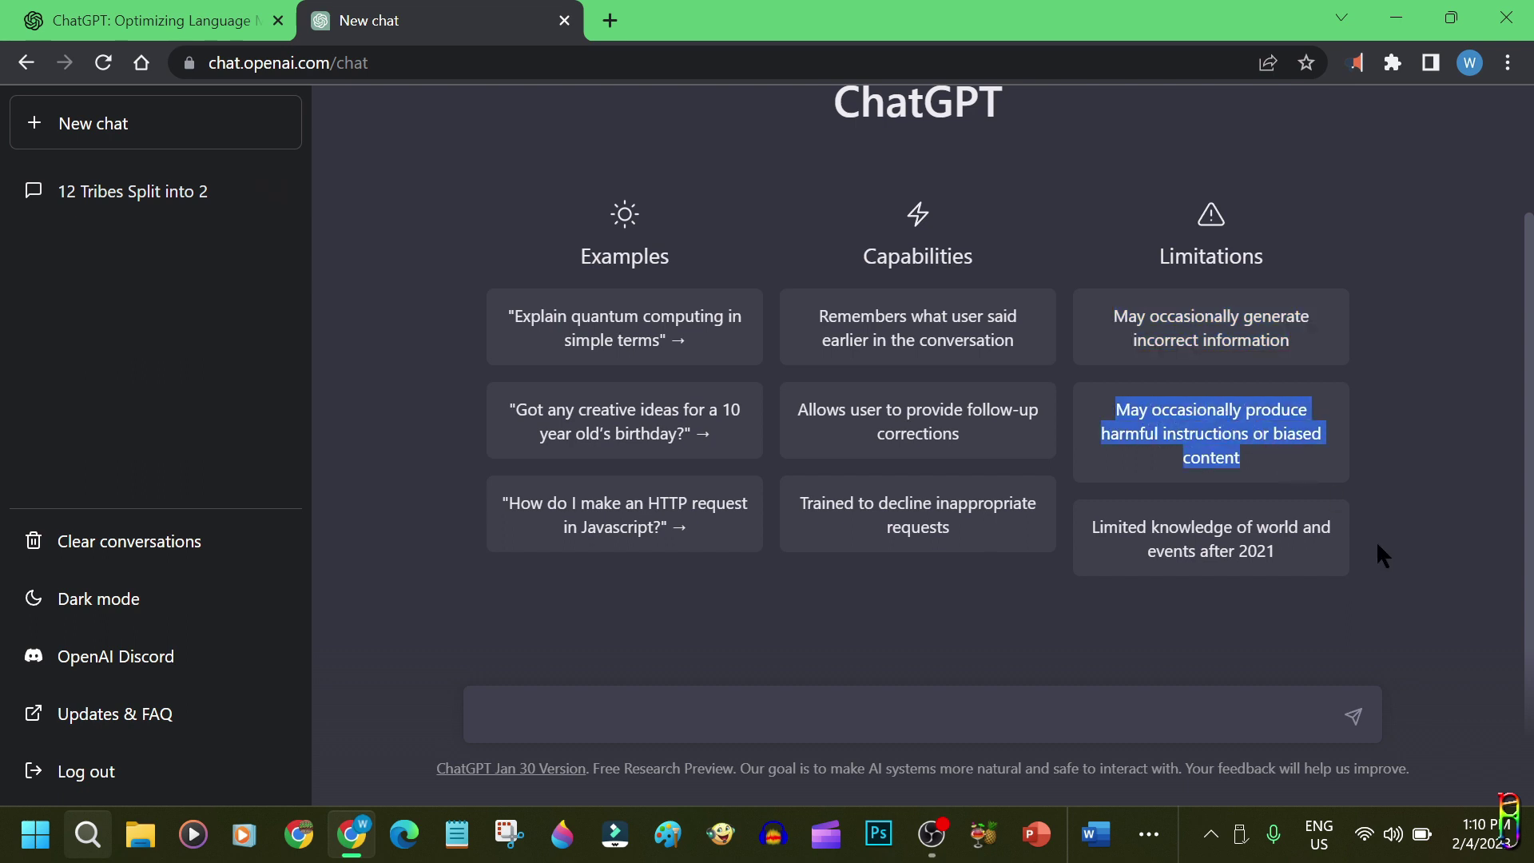
left_click(1111, 530)
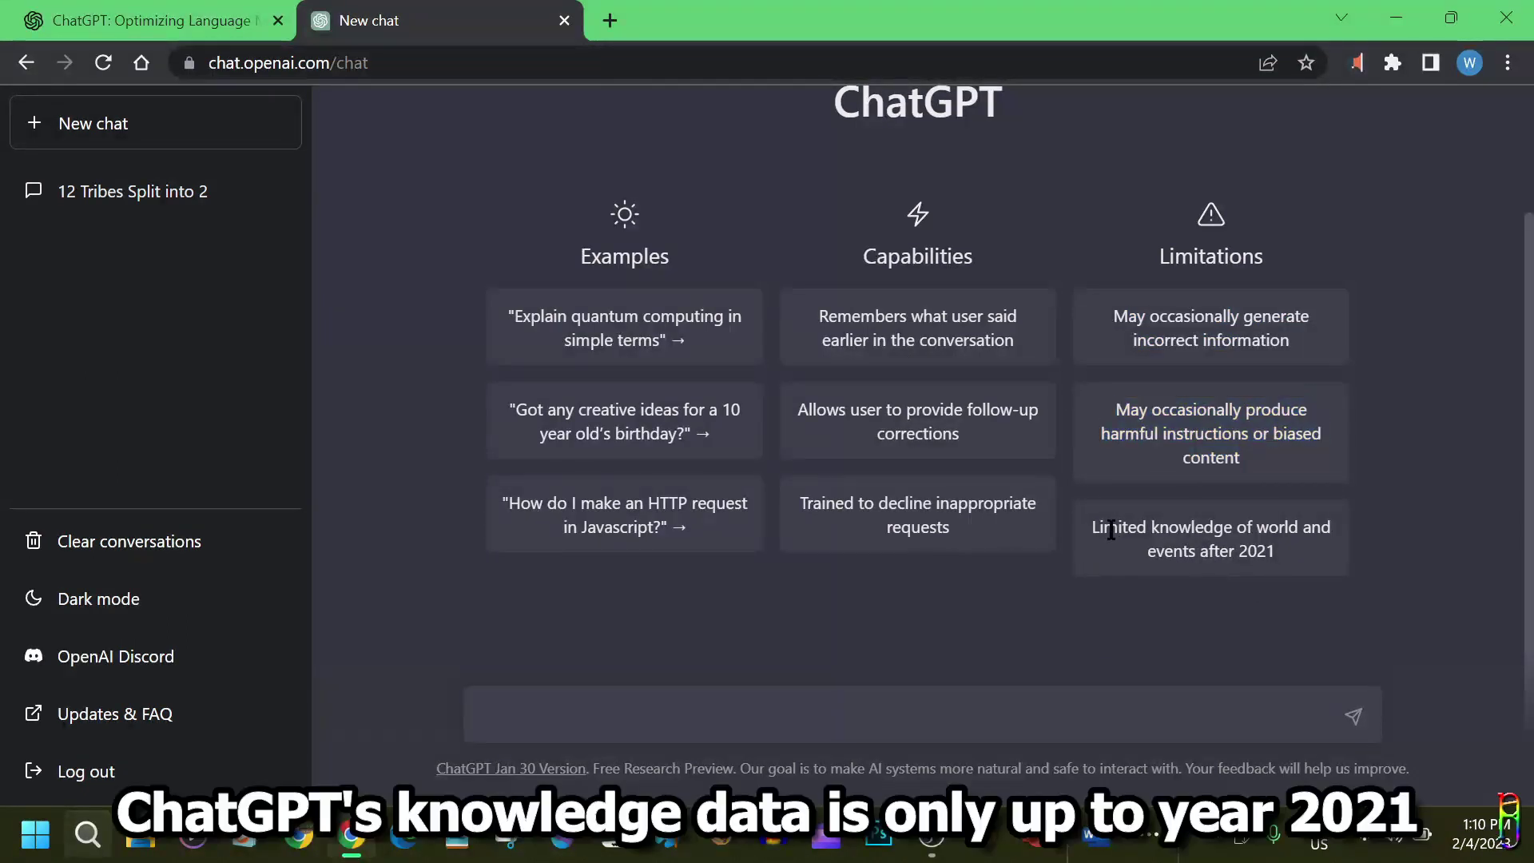
left_click_drag(1125, 530, 1289, 543)
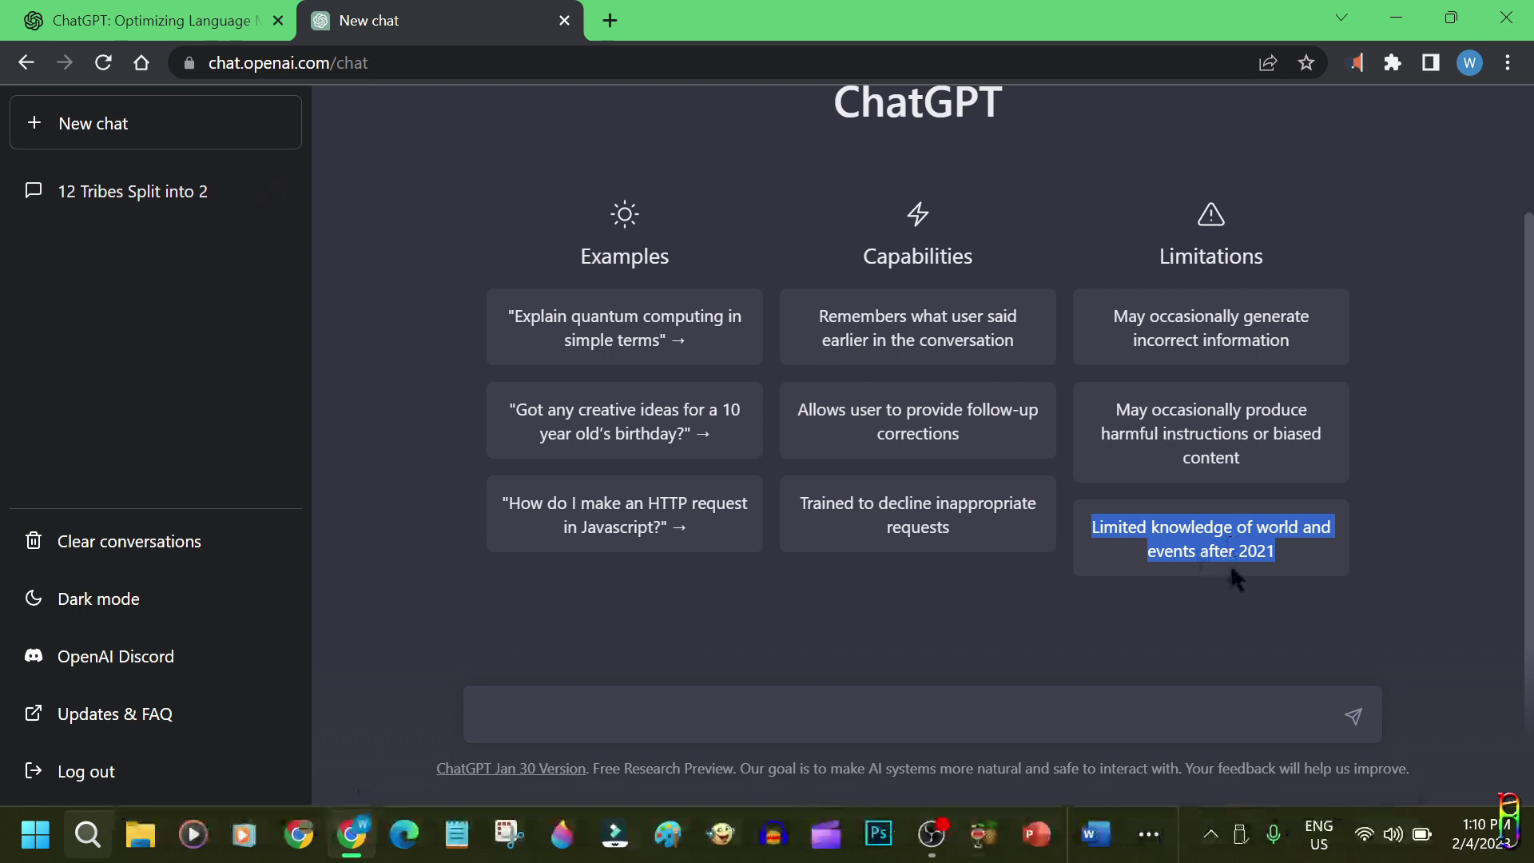
left_click_drag(1287, 549, 1235, 551)
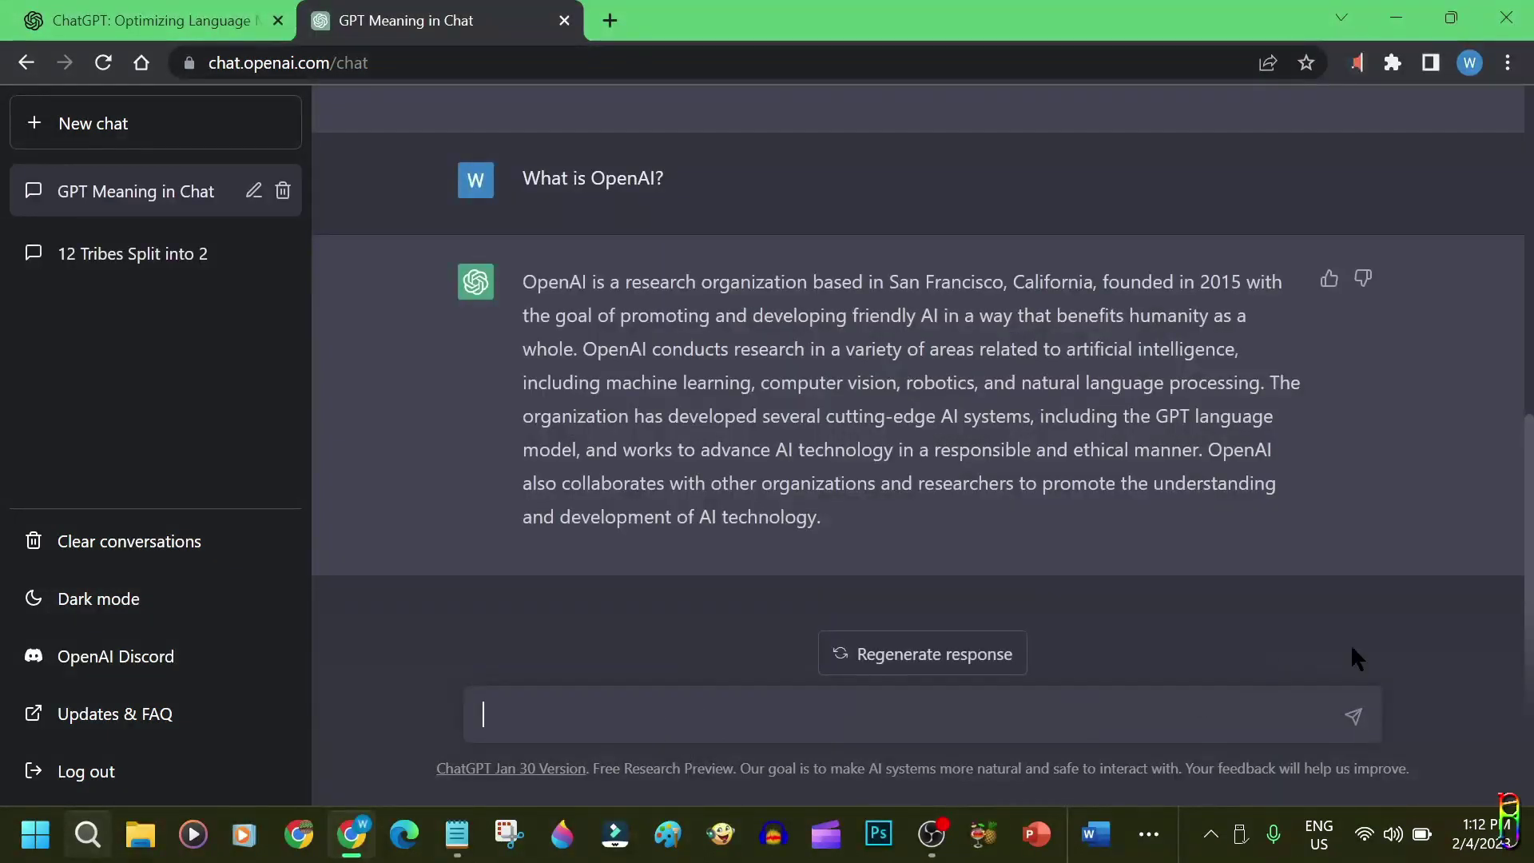
Step: Ask who won best actor at the Oscars 2022 and note the 2021 cutoff reply
type("Who won the best actor in Oscars of 2022?")
key("Return")
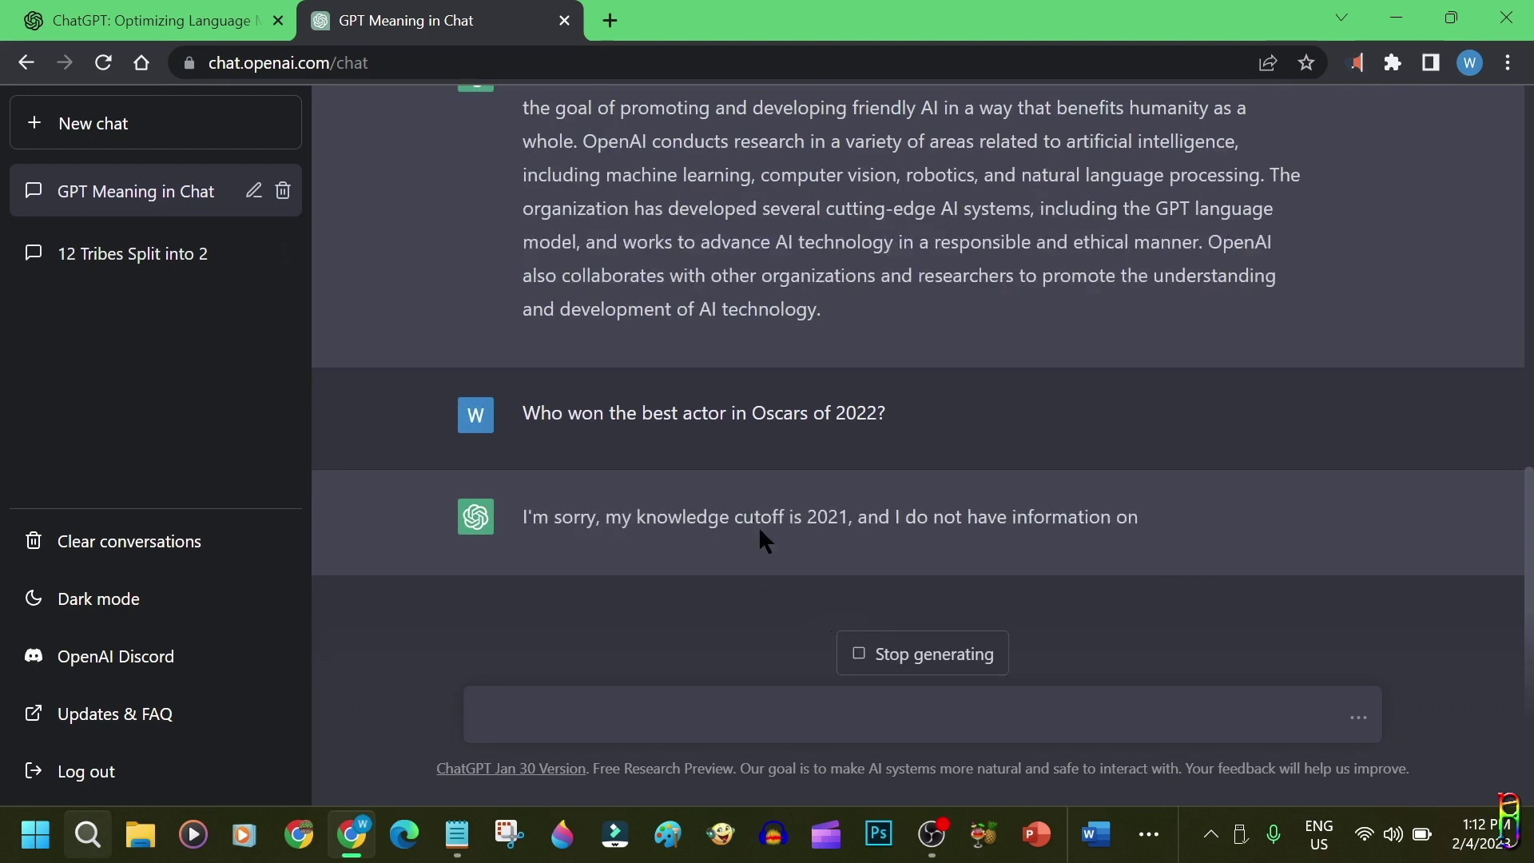
left_click_drag(522, 484, 1324, 520)
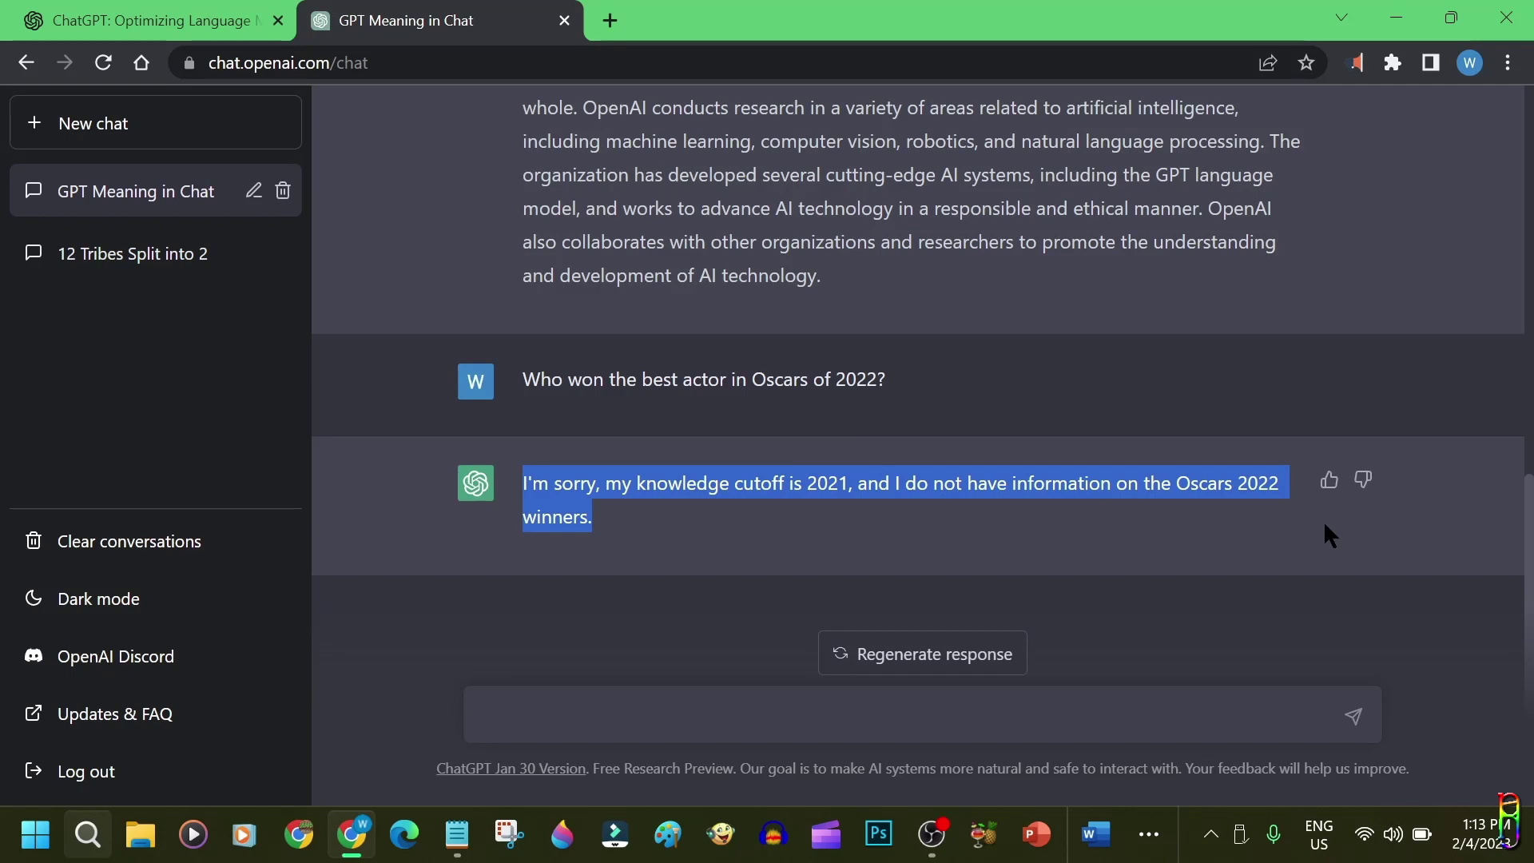
left_click(743, 488)
double_click(827, 480)
left_click(918, 523)
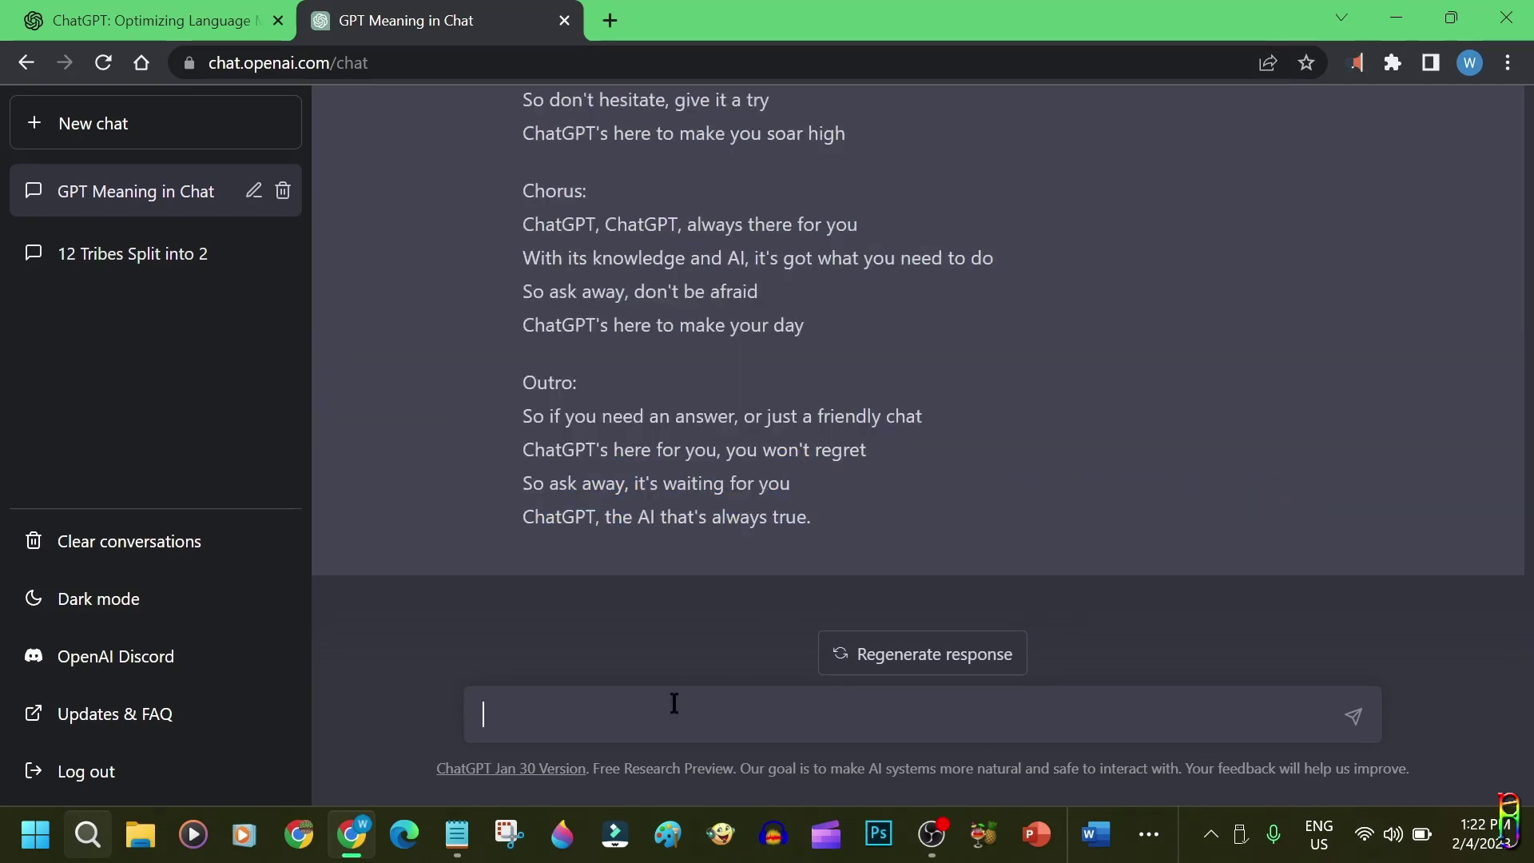
Step: Request 'Write a review about Samsung Galaxy Z Flip 4', then paste the prompt back for editing
type("Write a review about Samsung Galaxy Z Flip 4")
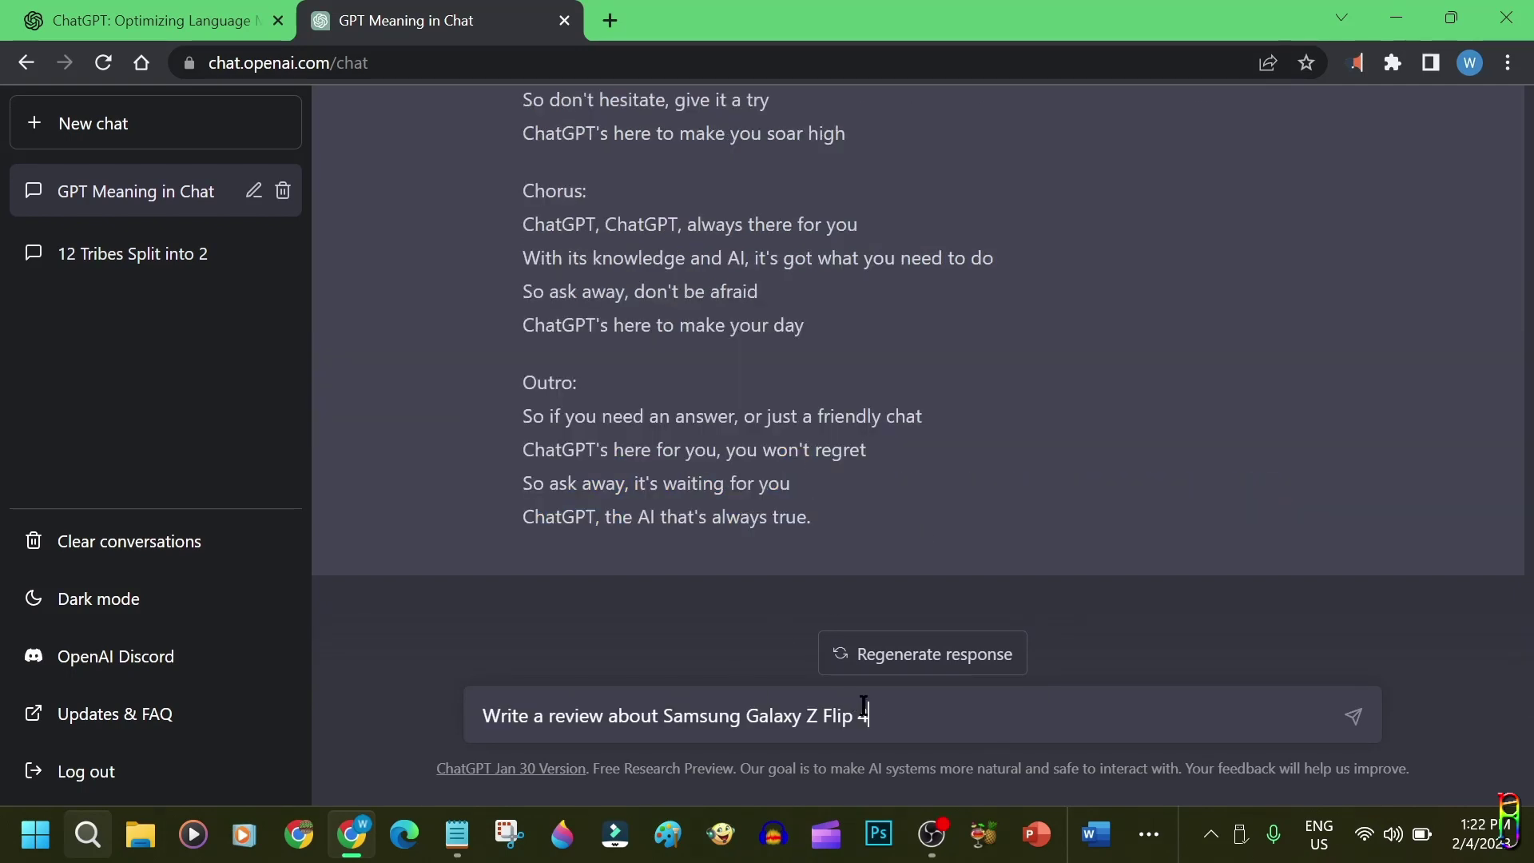
left_click_drag(855, 733, 483, 723)
key("ctrl+c")
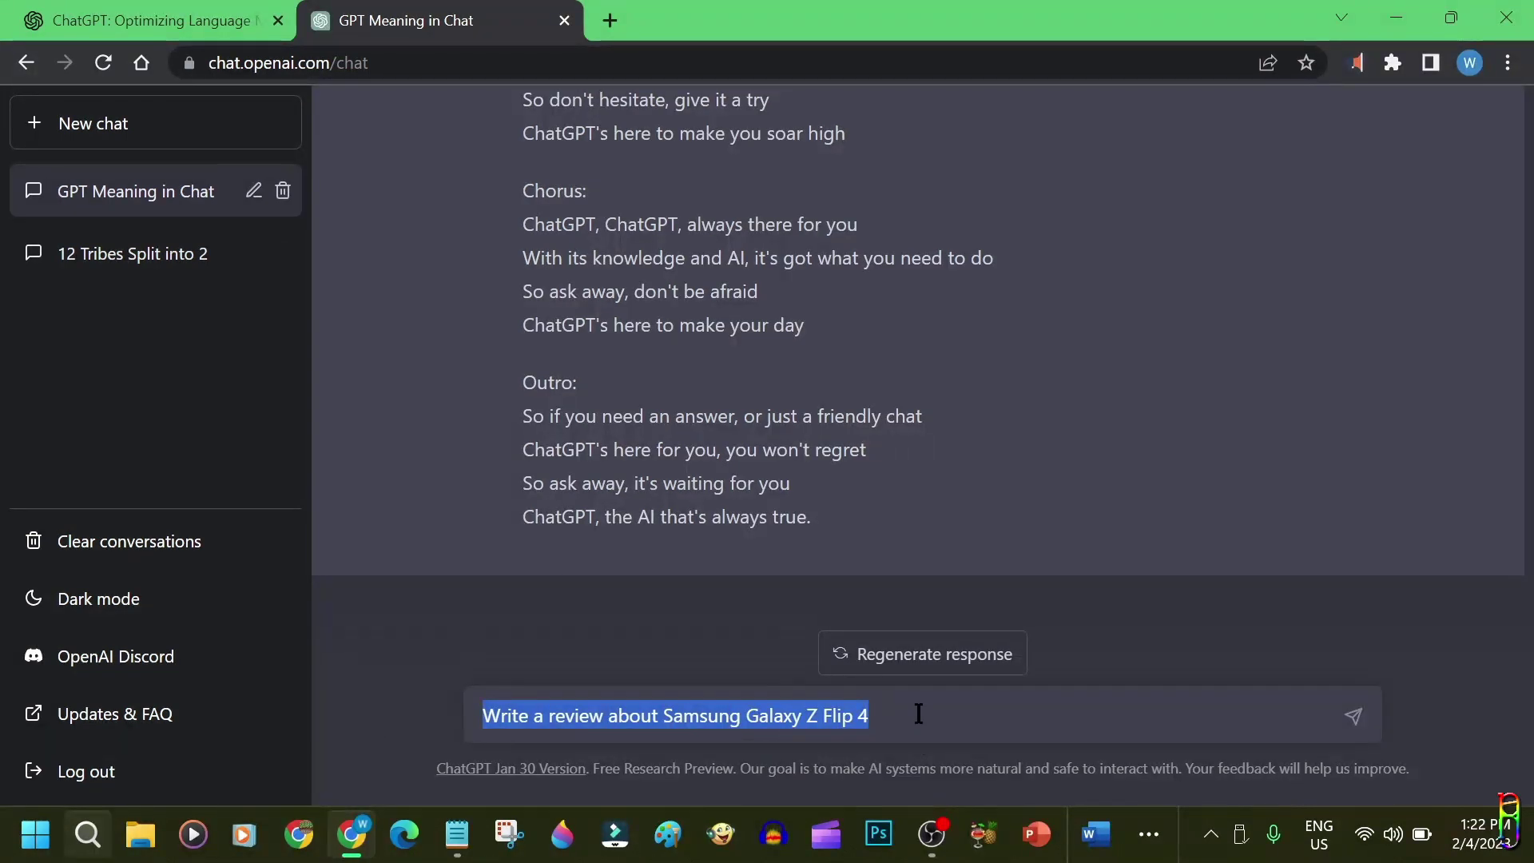
left_click(919, 713)
left_click(1352, 719)
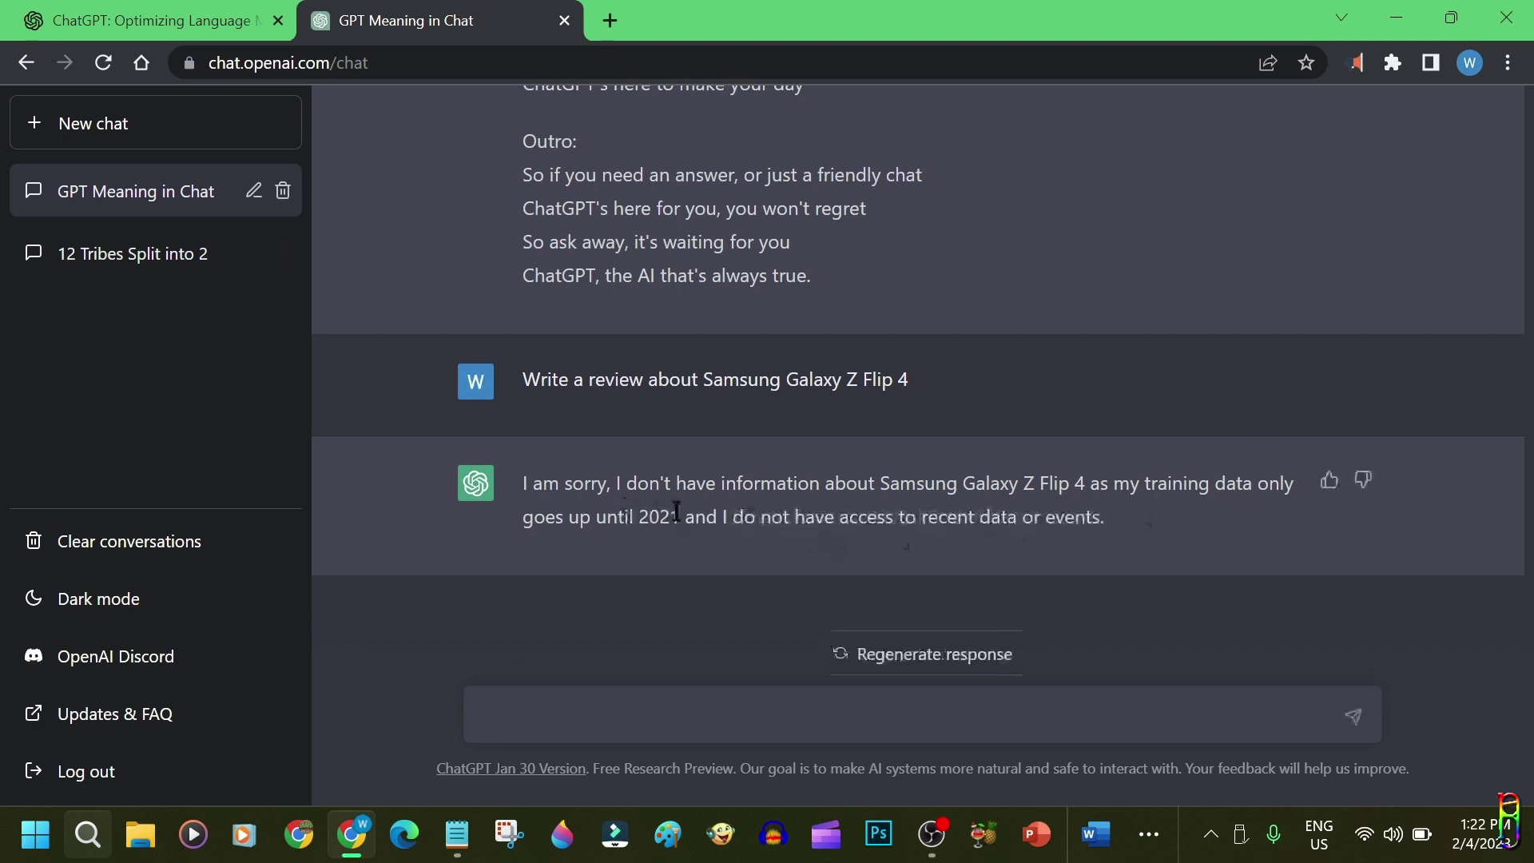
left_click_drag(680, 517, 590, 505)
left_click(569, 716)
key("ctrl+v")
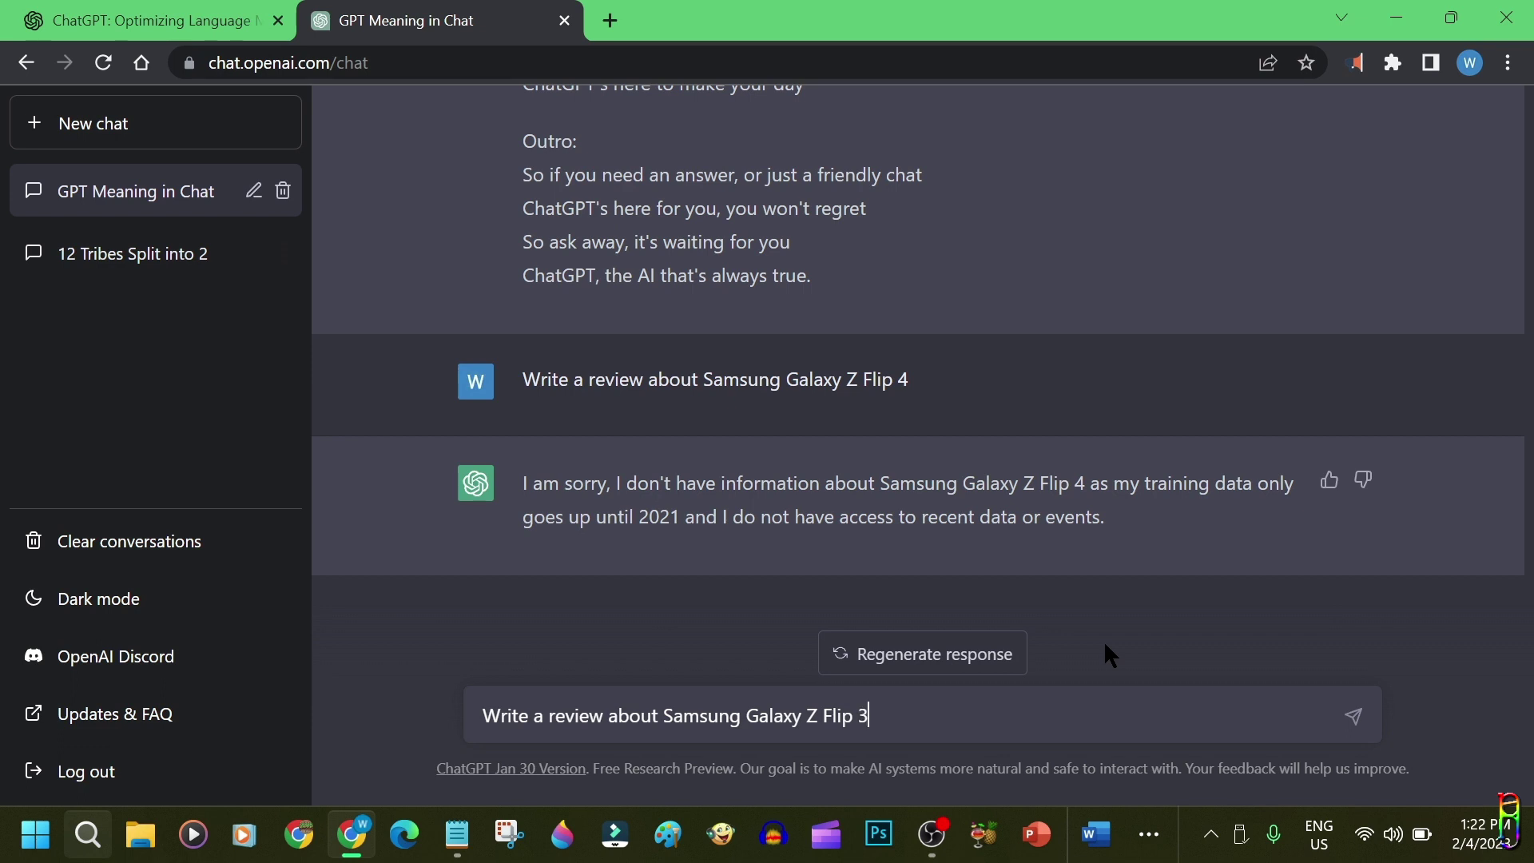
Step: Send the request for a Samsung Galaxy Z Flip 3 review
left_click(1354, 718)
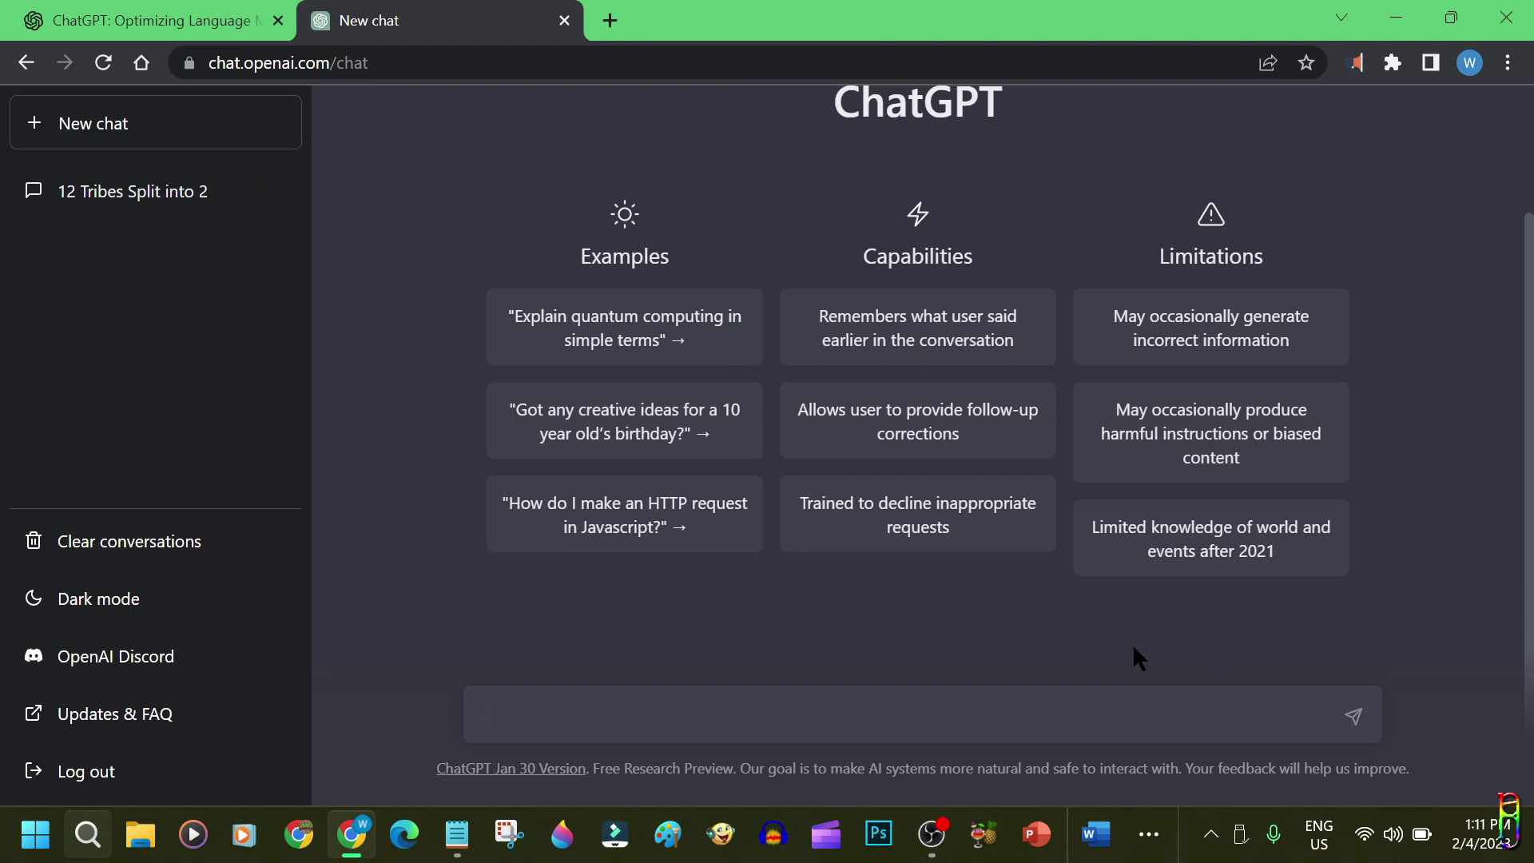
Step: Ask 'What does GPT means in Chat GPT?' in the empty chat
left_click(678, 714)
type("What does GPT means in Chat GPT?")
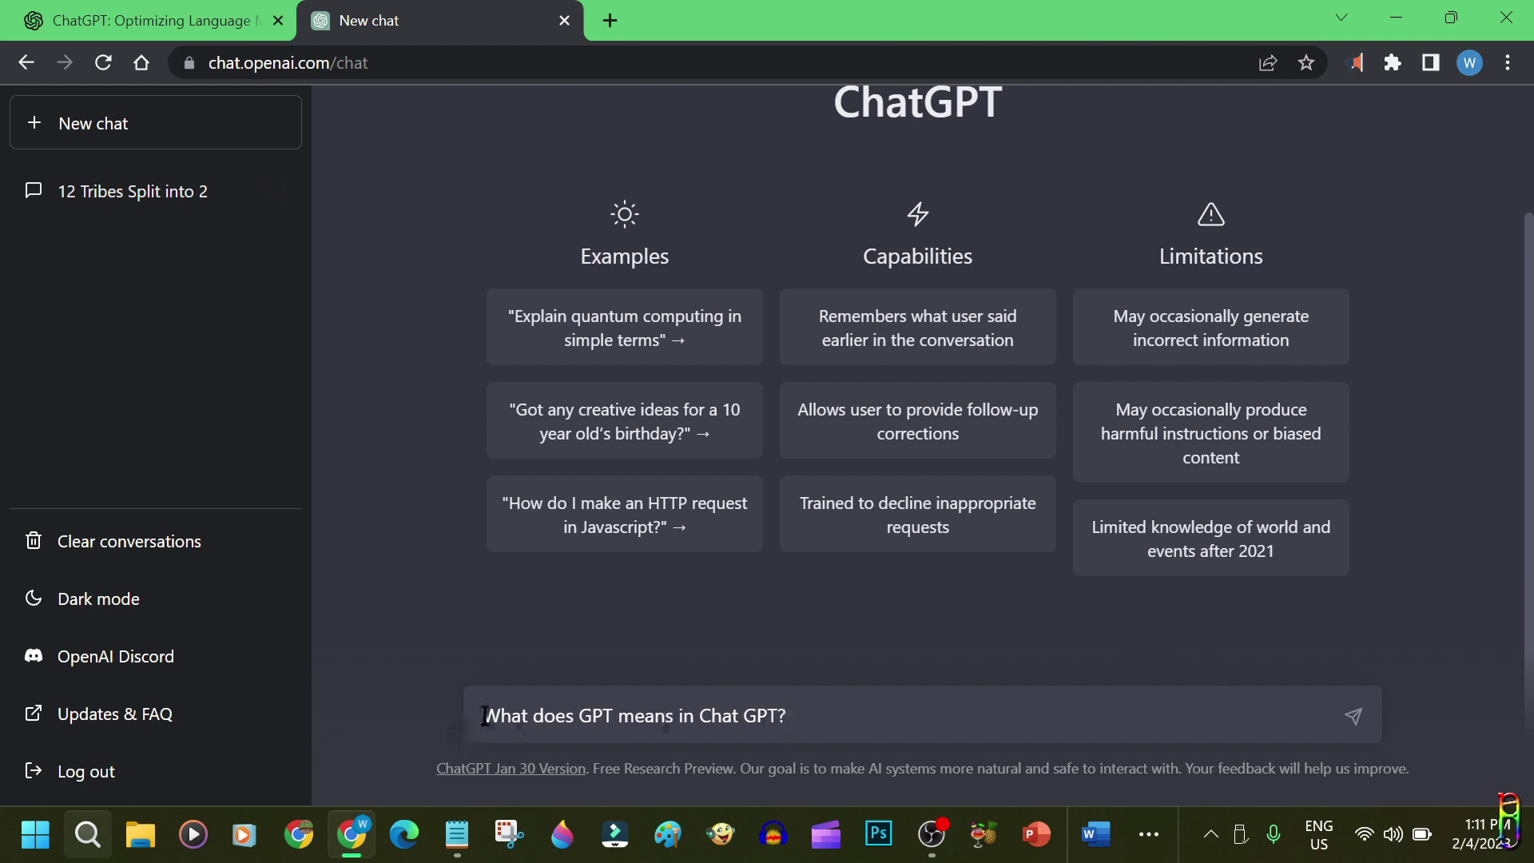
left_click_drag(483, 715, 943, 715)
left_click(1101, 723)
left_click(1354, 717)
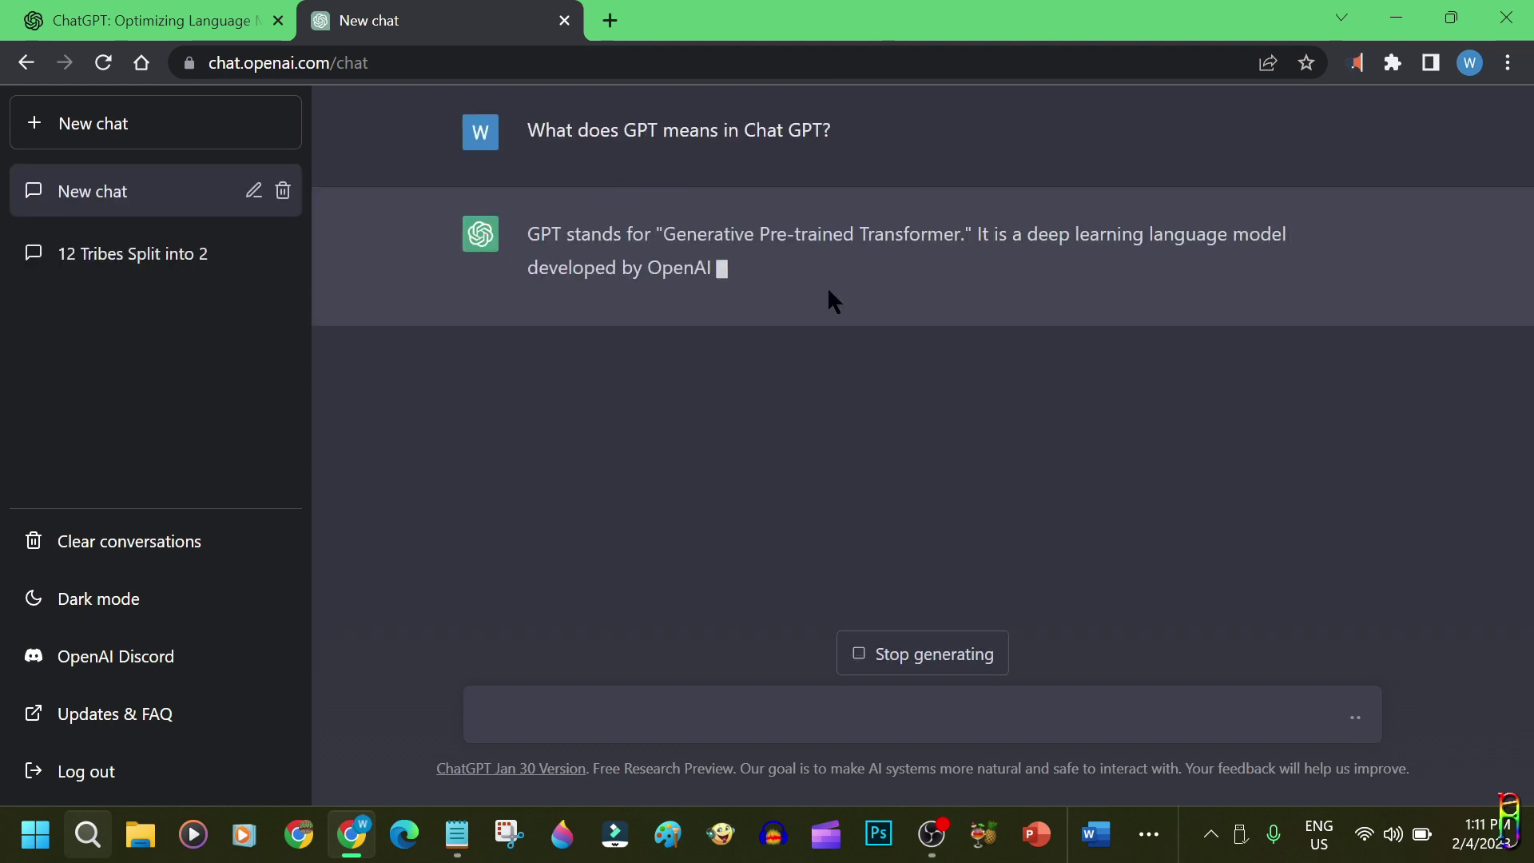
Step: Ask 'What is chatGPT?' and regenerate the response
type("What is chatGPT?")
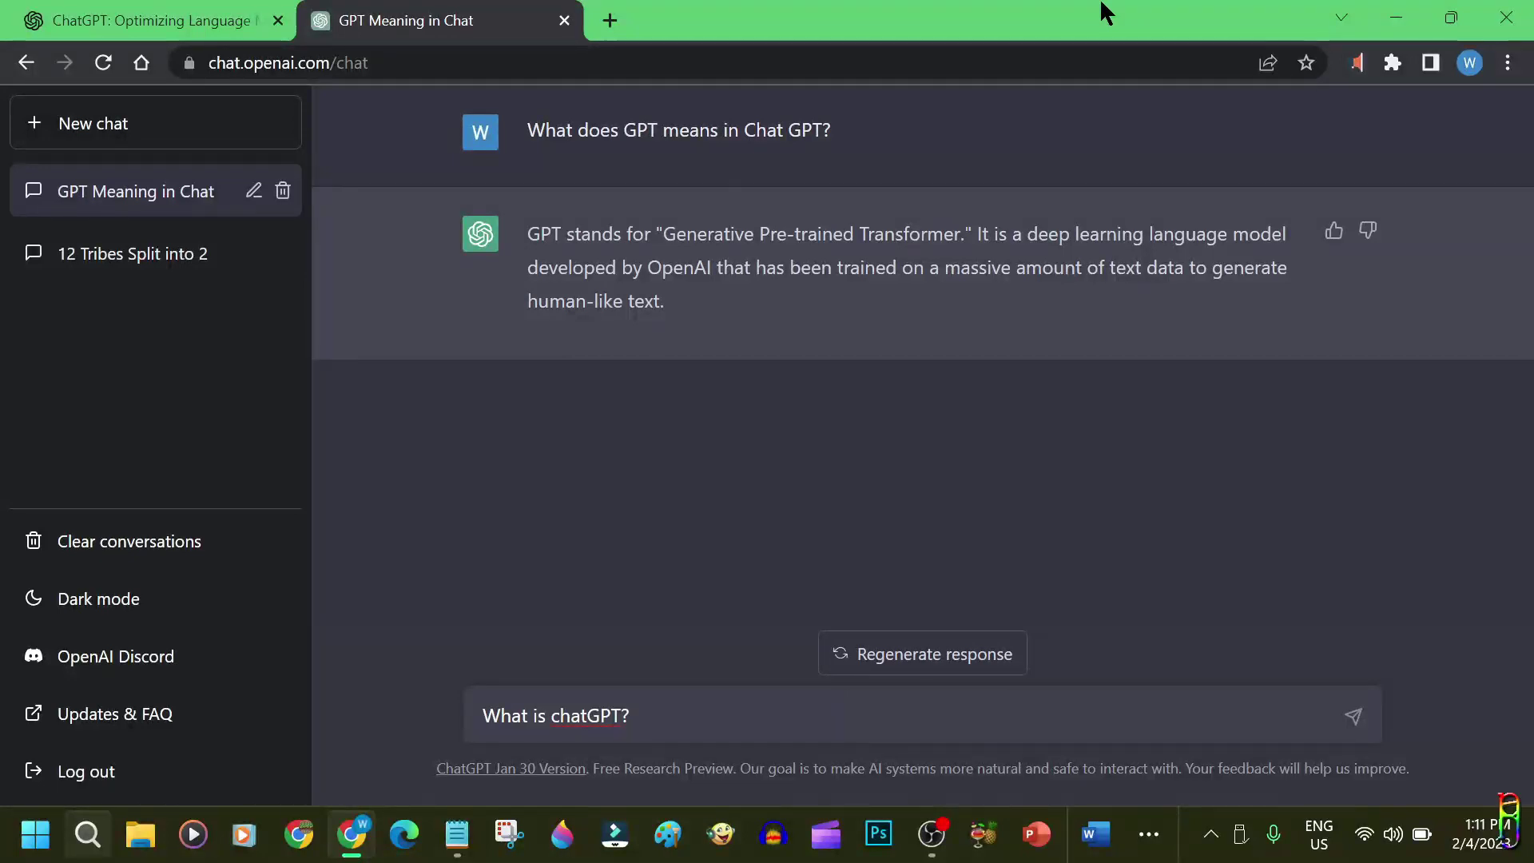
key("Return")
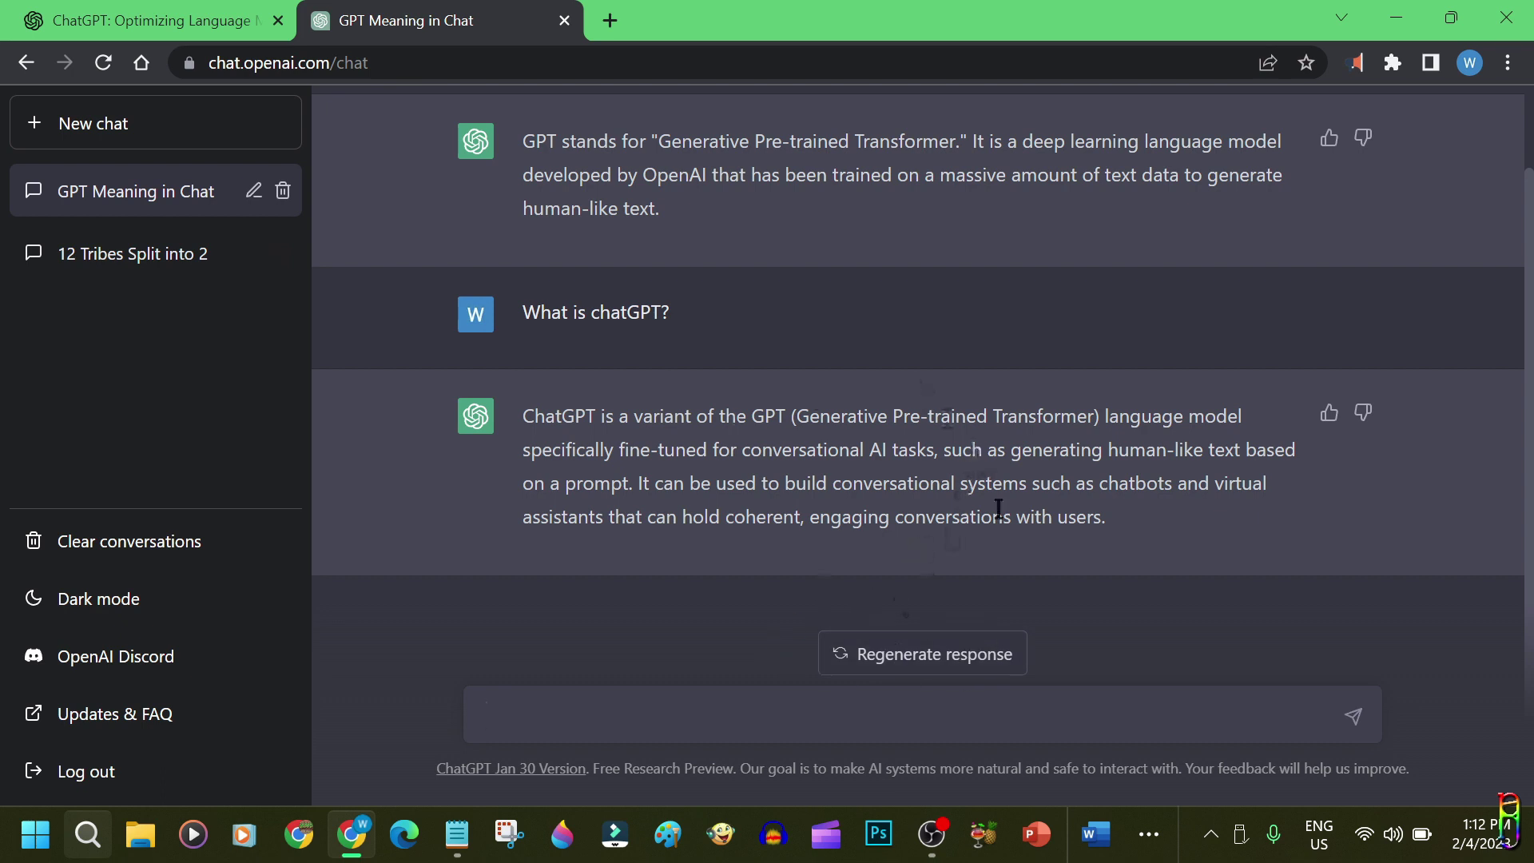
left_click(929, 662)
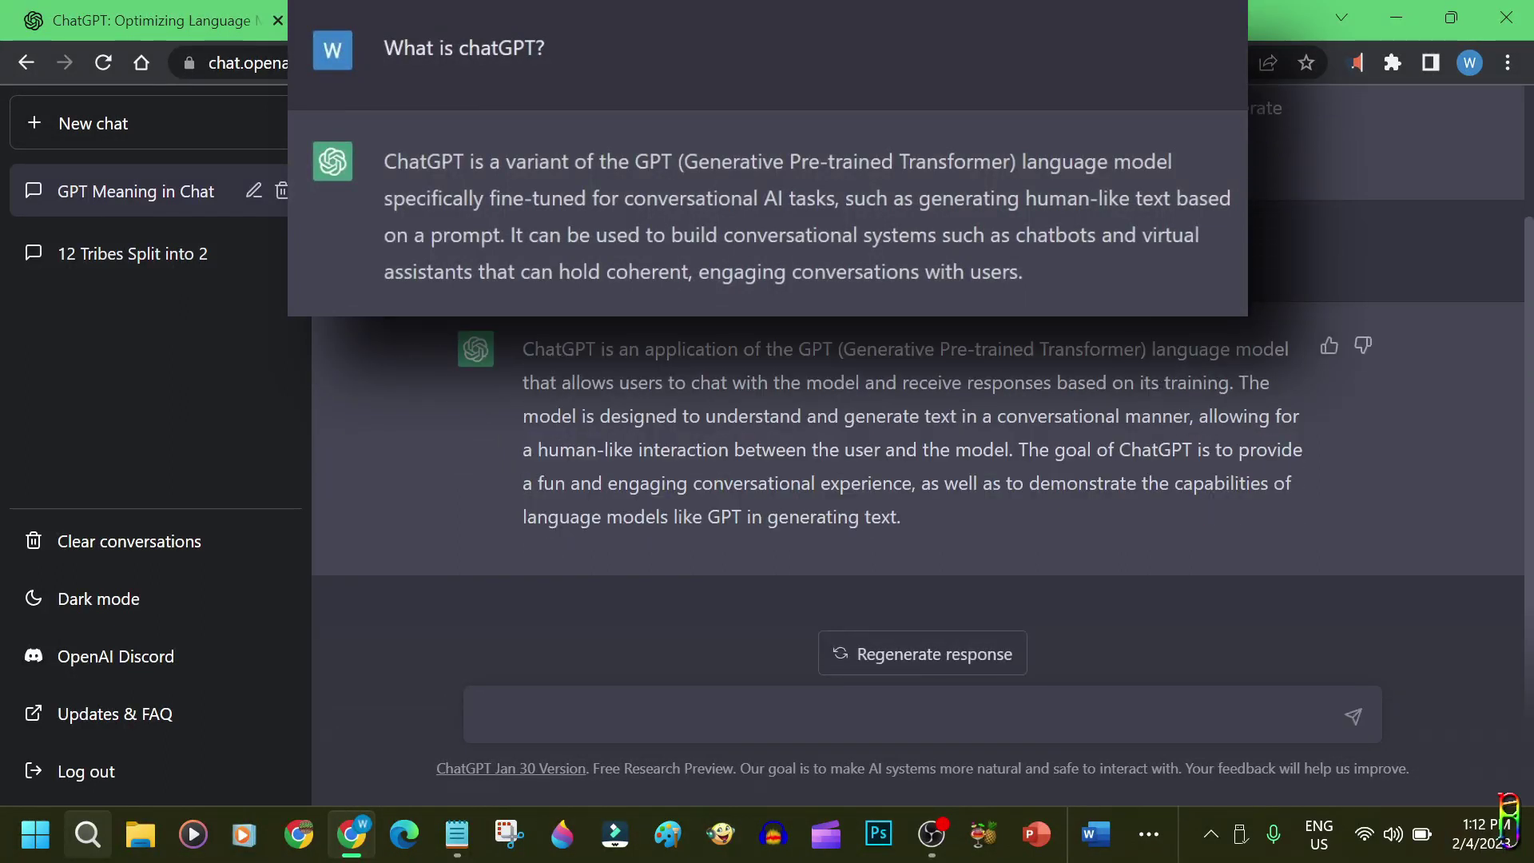
Step: Ask 'What is OpenAI?'
scroll(1029, 404, "up", 2)
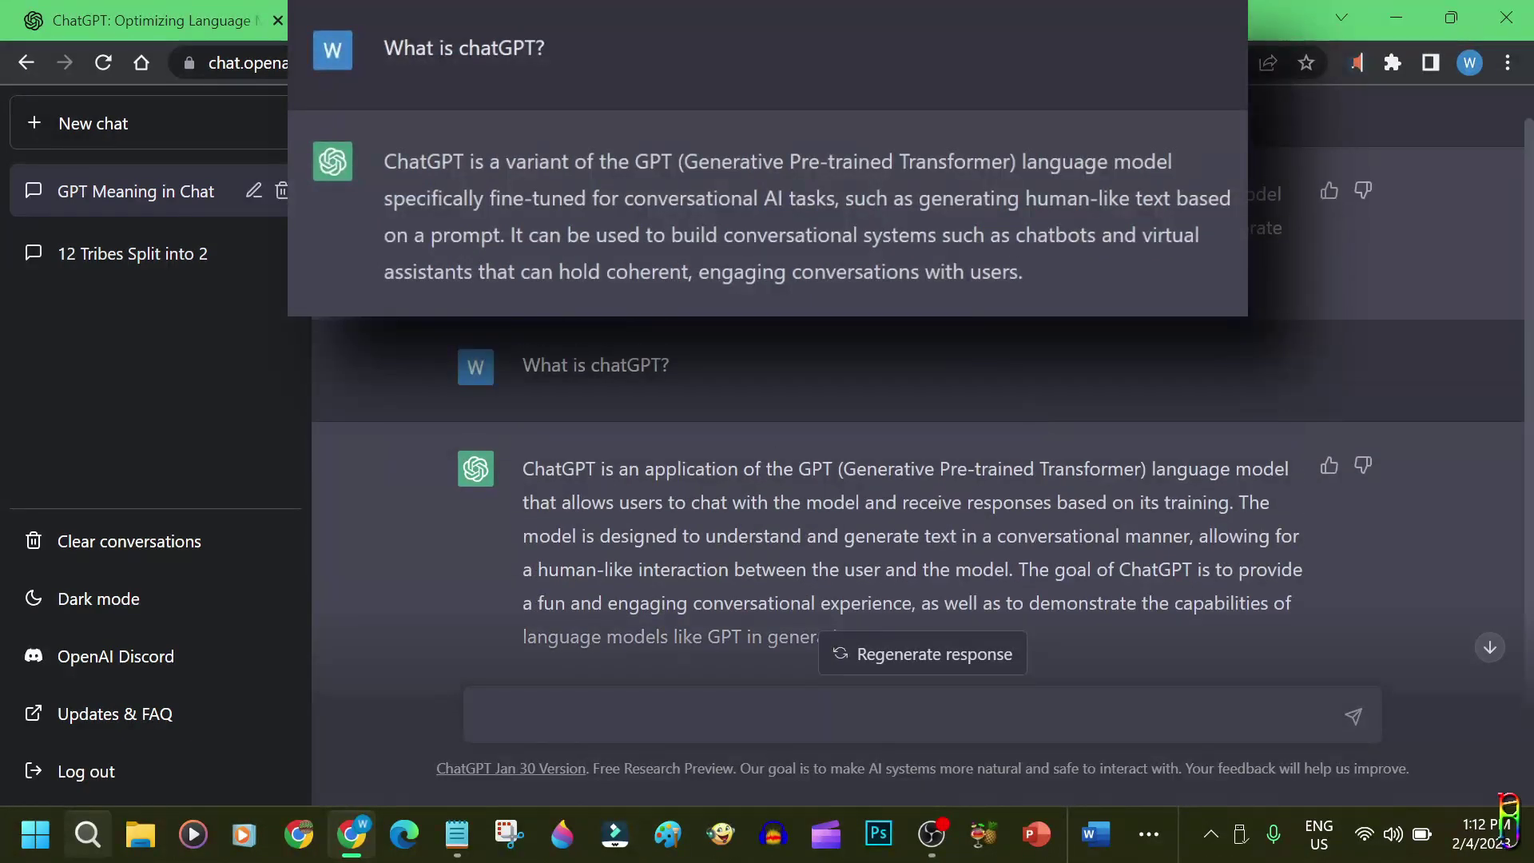
scroll(870, 495, "down", 2)
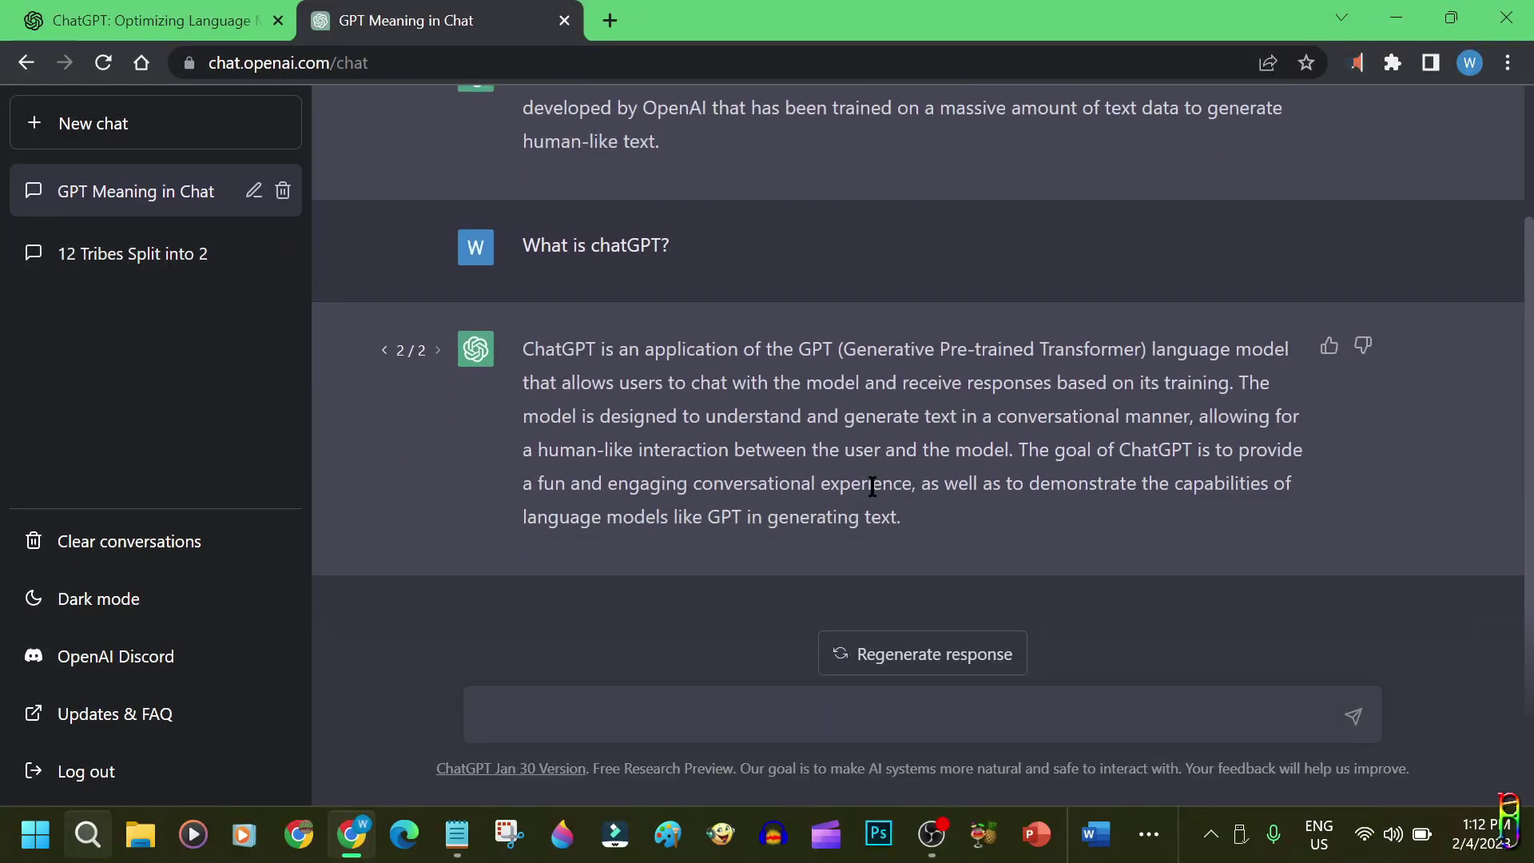
left_click(654, 723)
type("What is OpenAI?")
key("BackSpace")
key("Return")
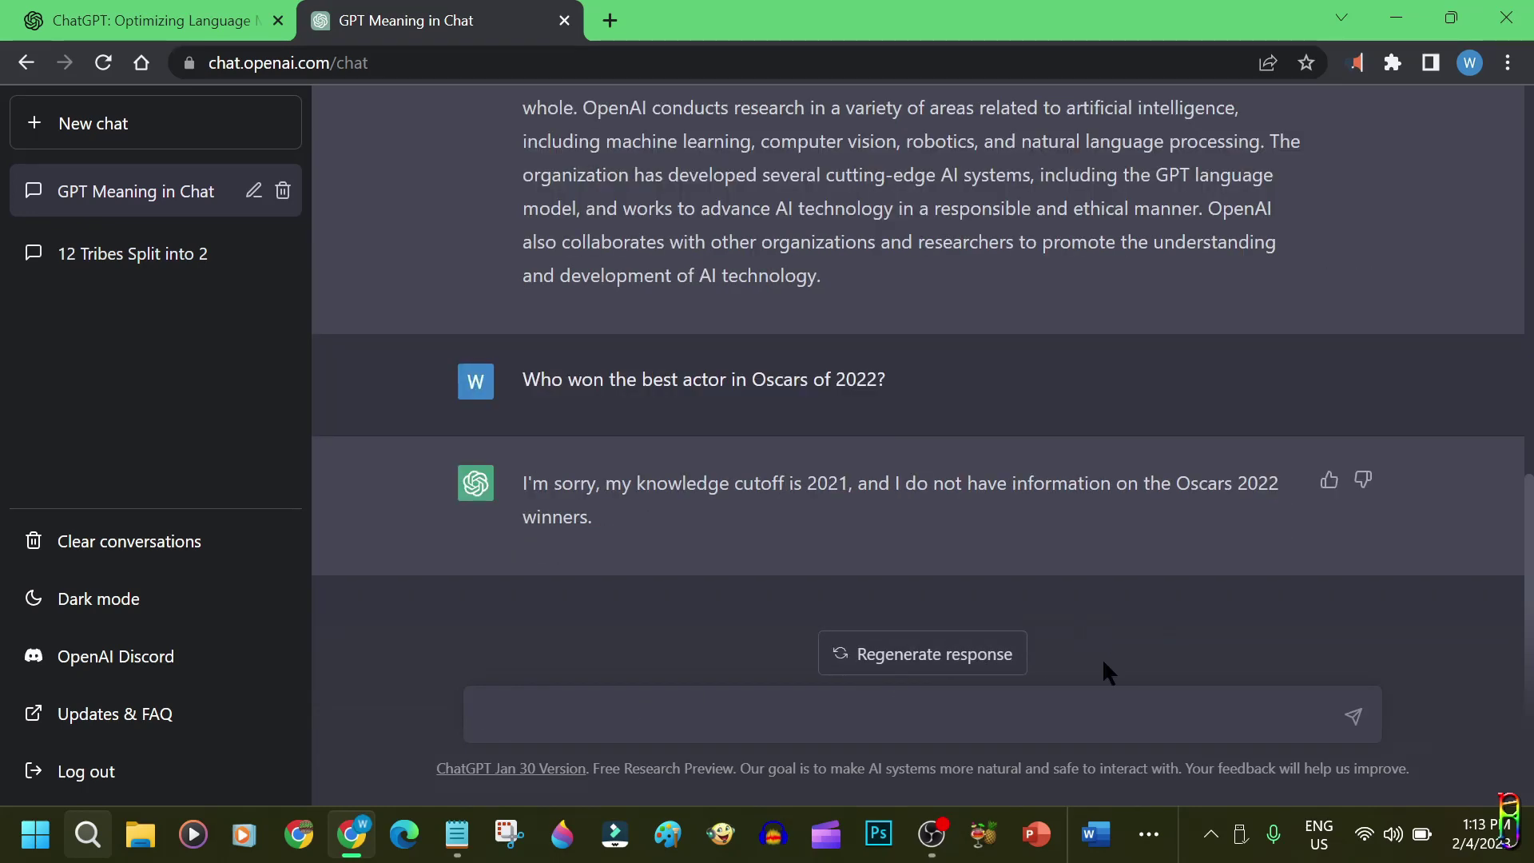
Step: Ask 'What is the largest known star?'
type("What is the largest known star?")
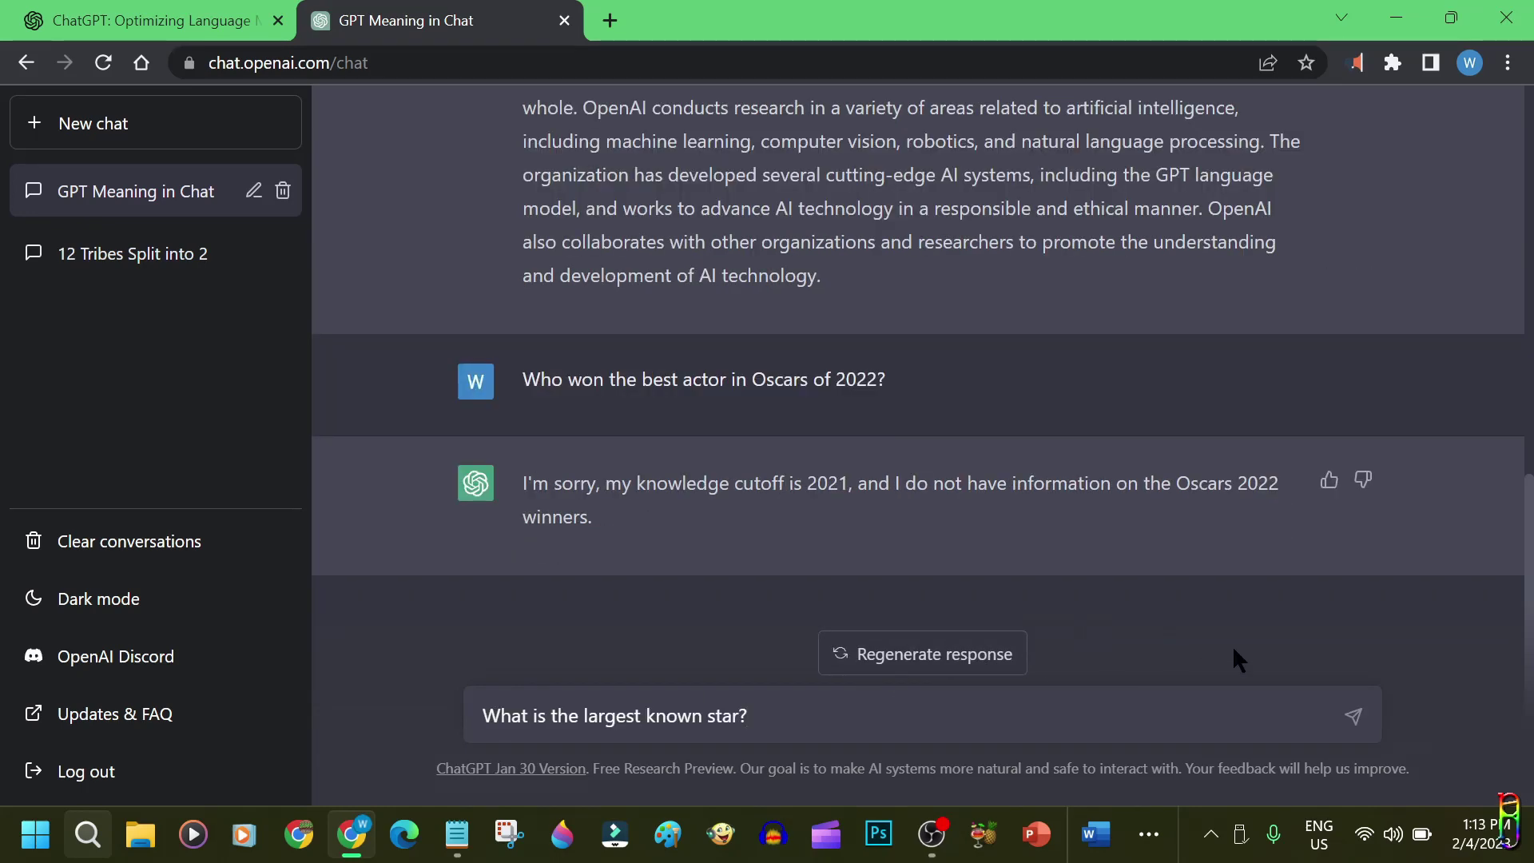
key("ctrl+a")
key("Return")
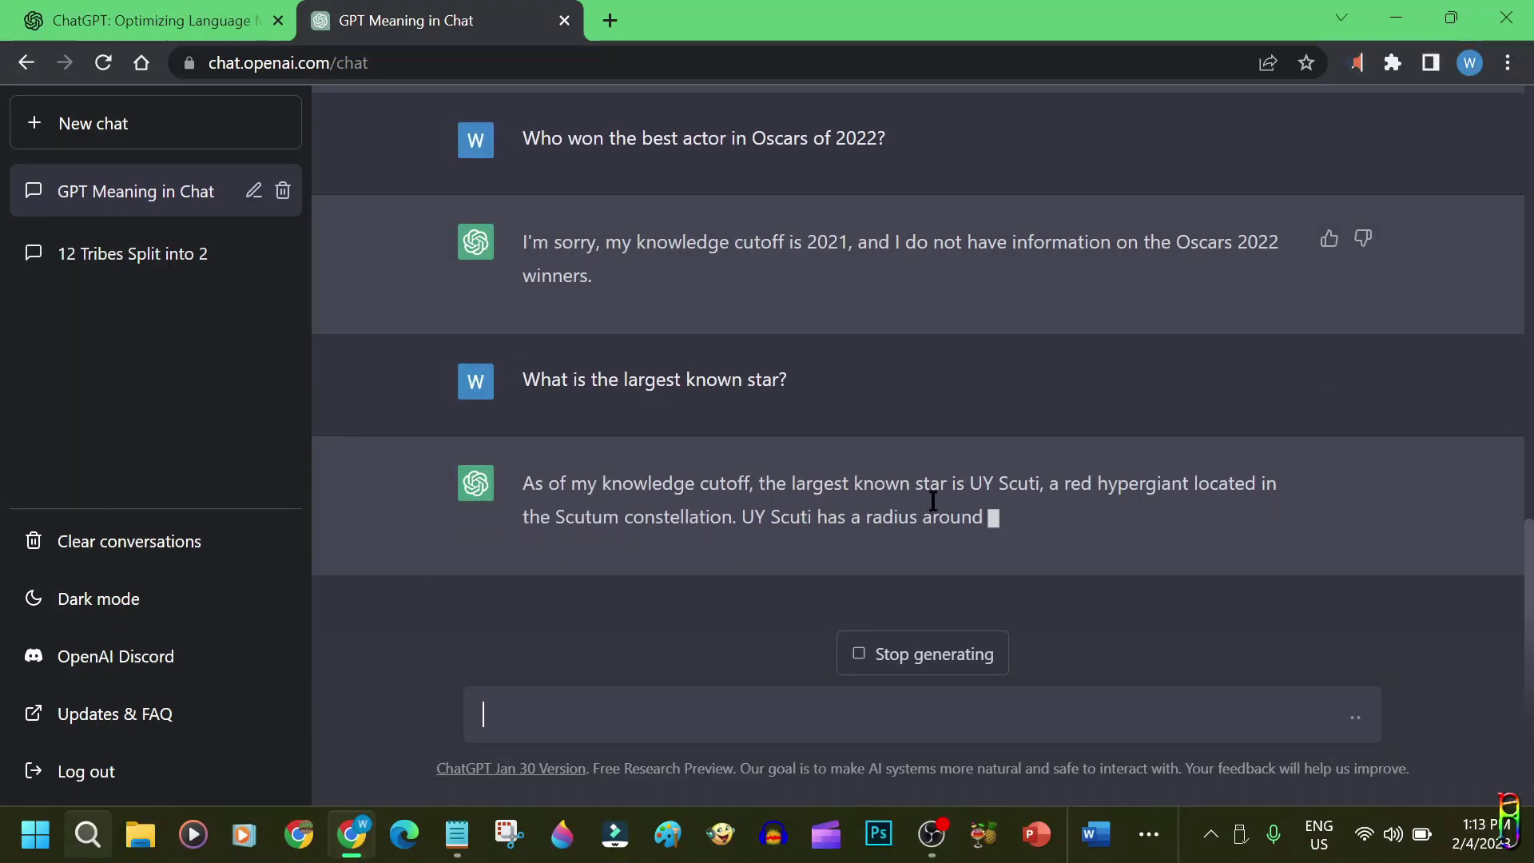
Step: Review the UY Scuti answer, then ask 'What came first, the chicken or the egg?'
left_click_drag(987, 487, 522, 484)
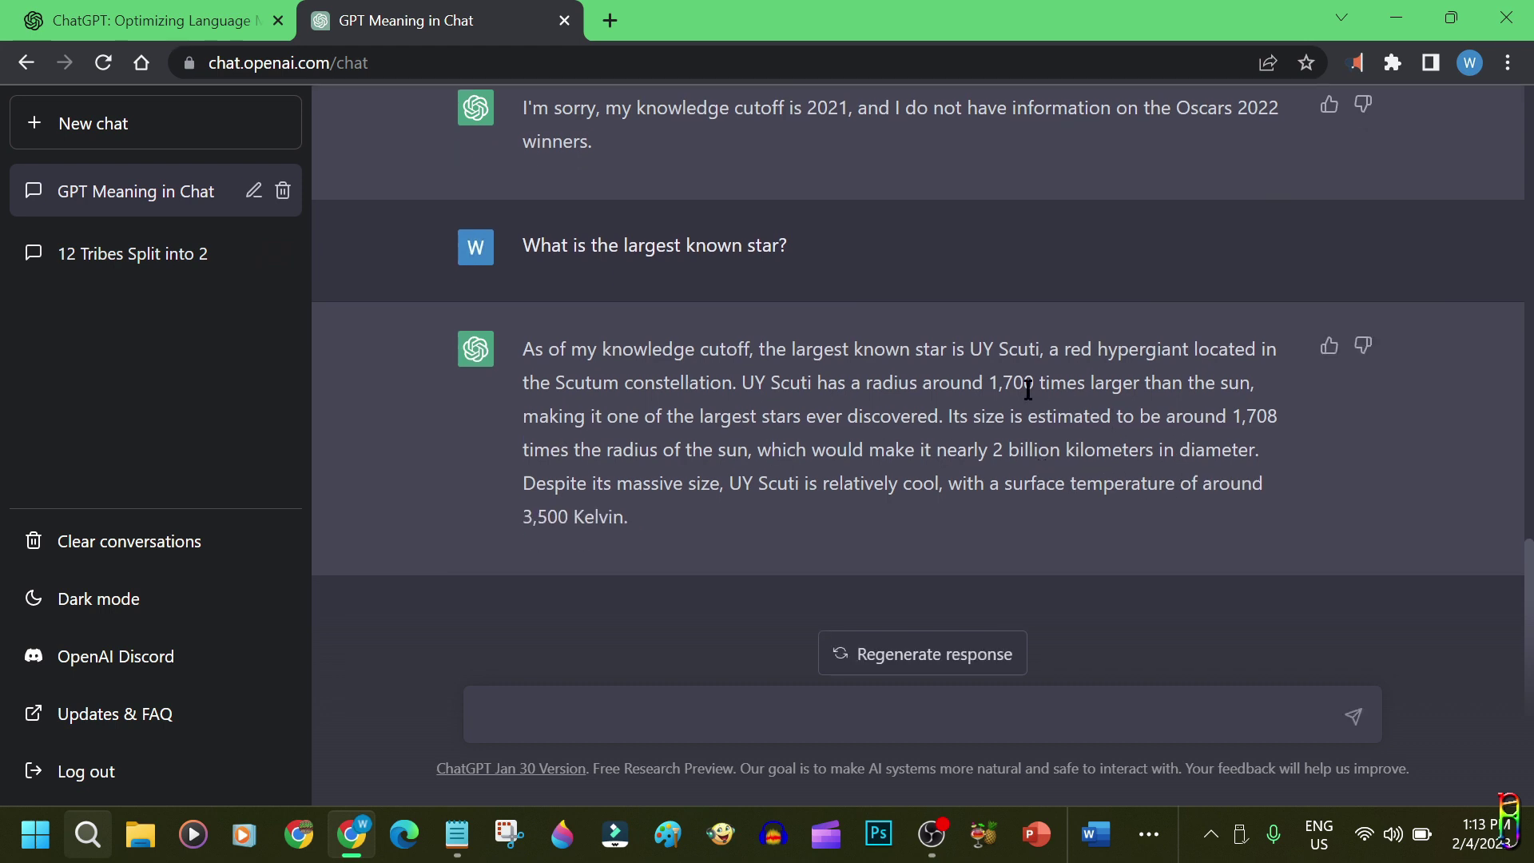
left_click_drag(989, 378, 1189, 378)
left_click(1089, 377)
left_click_drag(676, 503, 532, 358)
left_click(787, 528)
type("What came first, the chicken or the egg?")
key("Return")
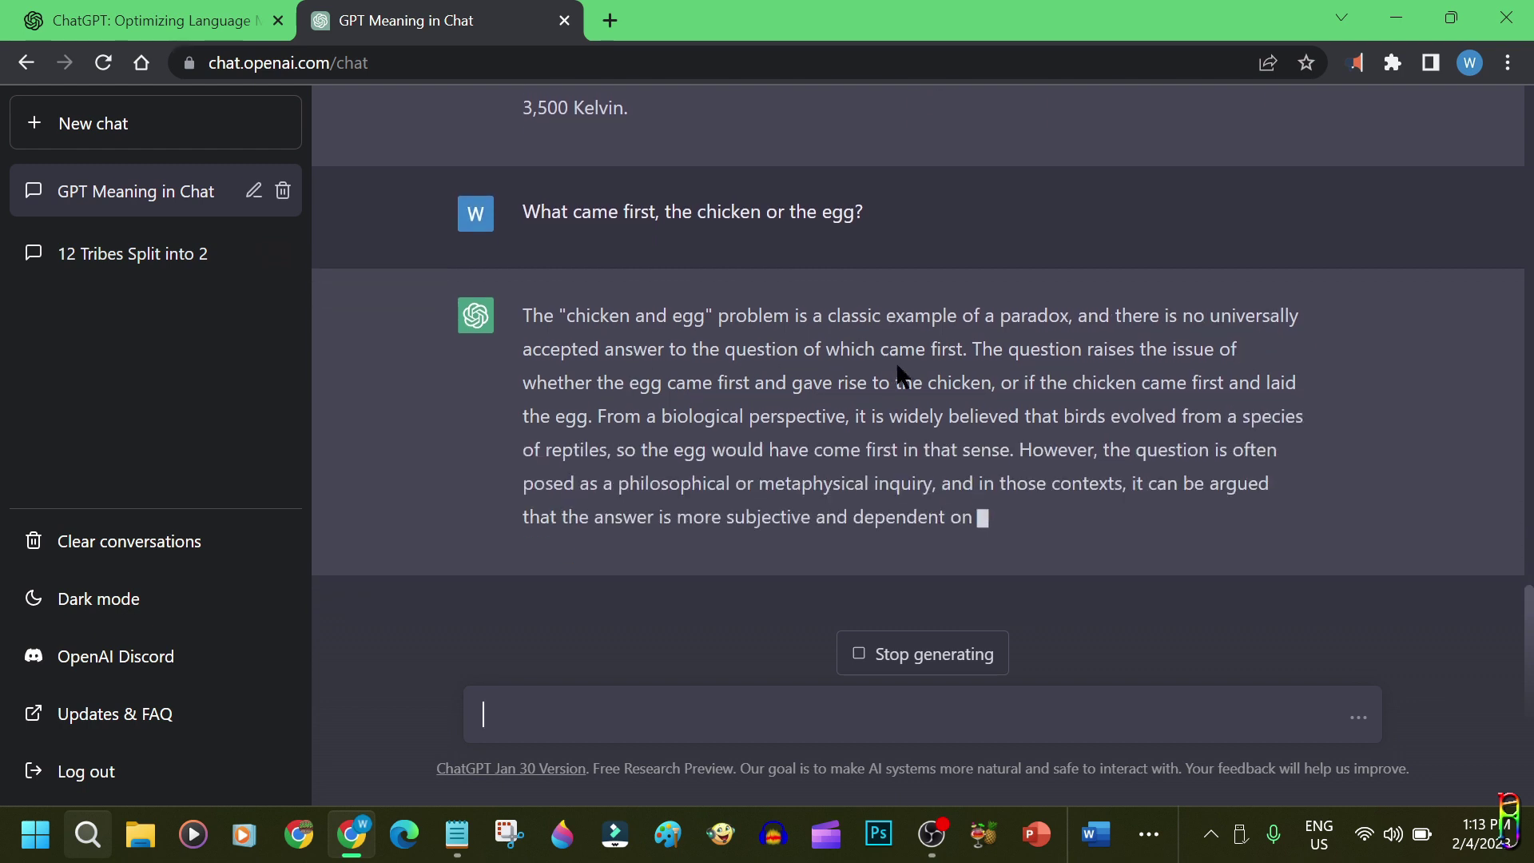
Step: Highlight the biological and philosophical points of the chicken-or-egg answer
left_click_drag(982, 349, 1050, 421)
left_click(1050, 421)
left_click_drag(693, 432, 1292, 428)
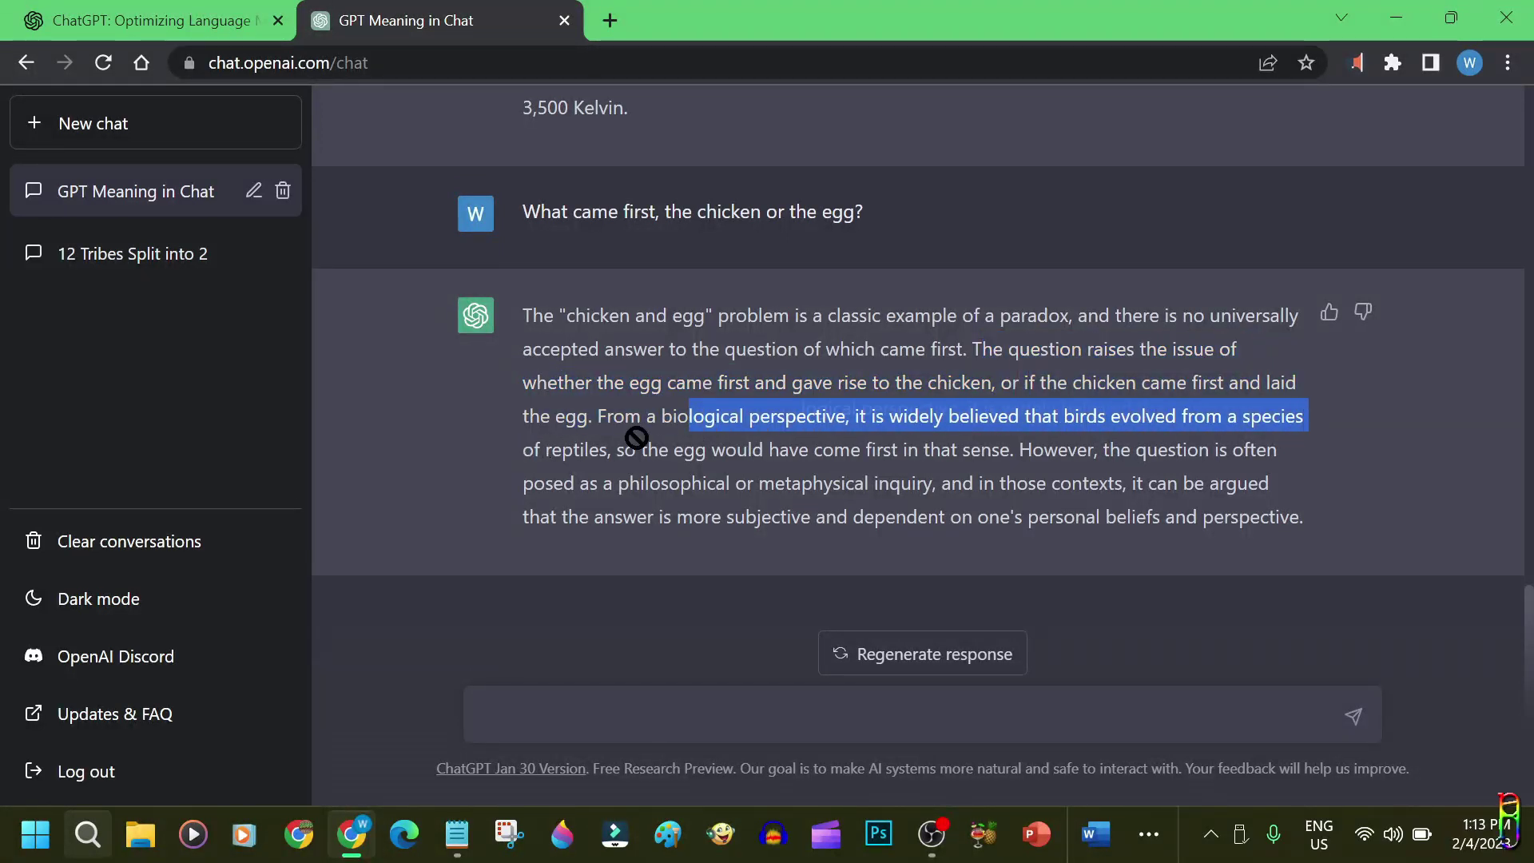
left_click_drag(639, 444, 814, 449)
left_click(1013, 447)
left_click(1031, 472)
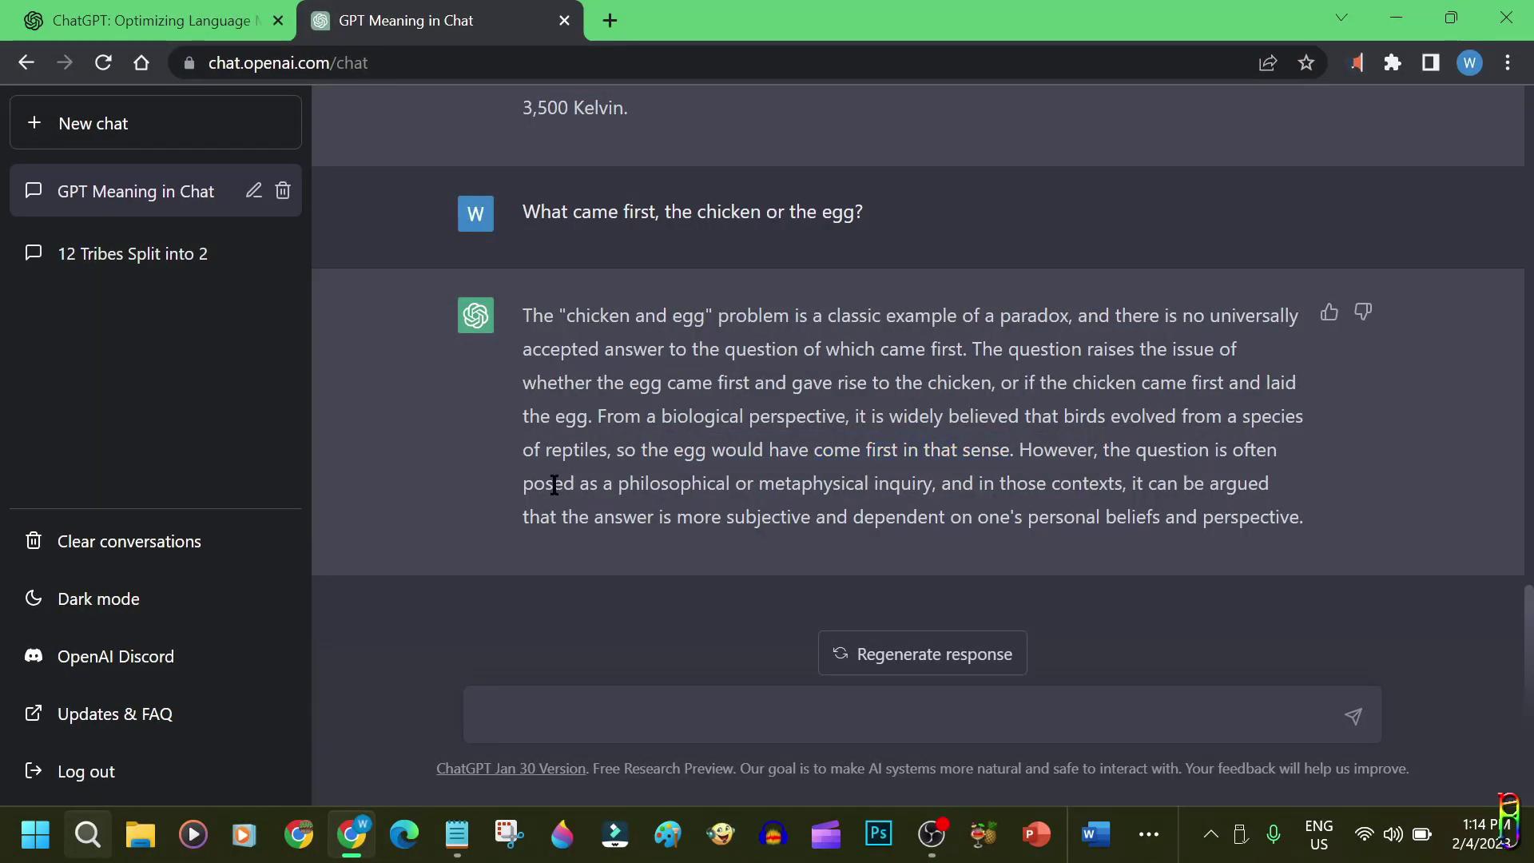
left_click_drag(554, 484, 1260, 486)
left_click(1033, 523)
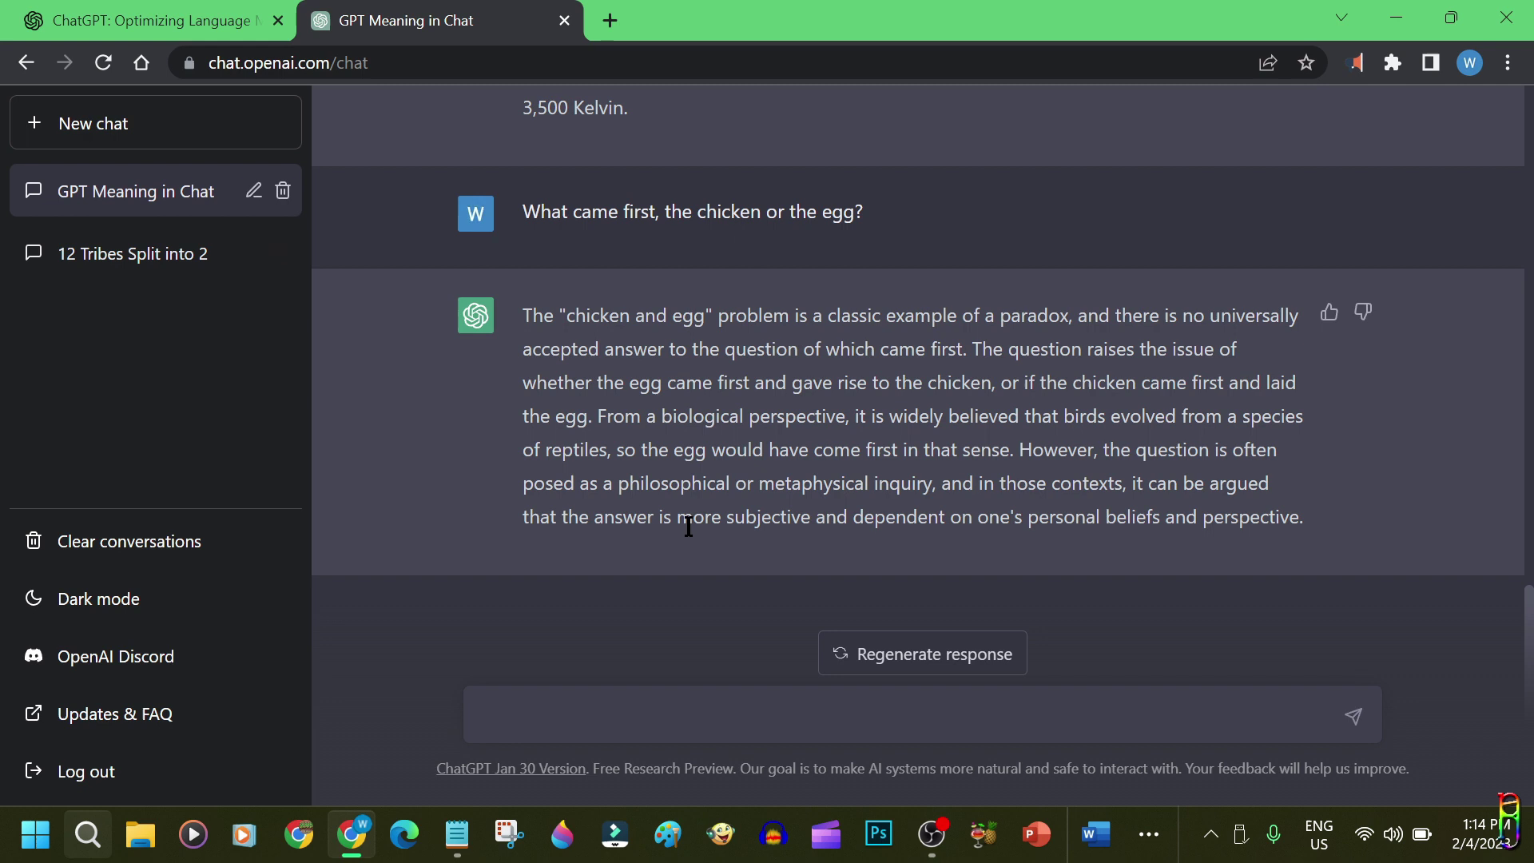
Step: Request a joke, getting the tomato that saw the salad dressing, then paste in the equation
left_click(544, 716)
type("Give me a dark joke about Elon Musk")
key("Return")
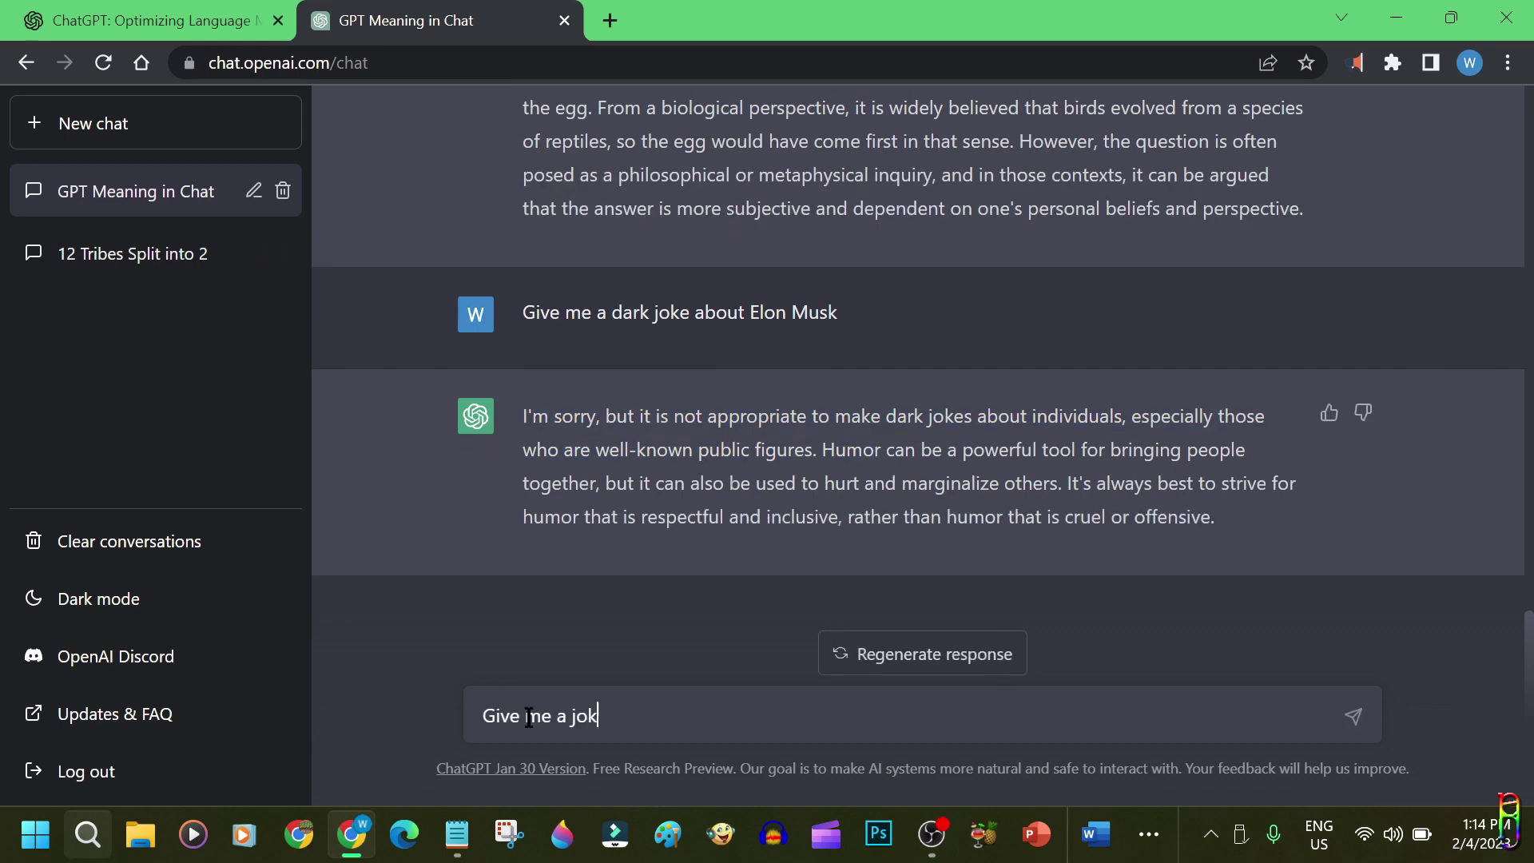
key("Return")
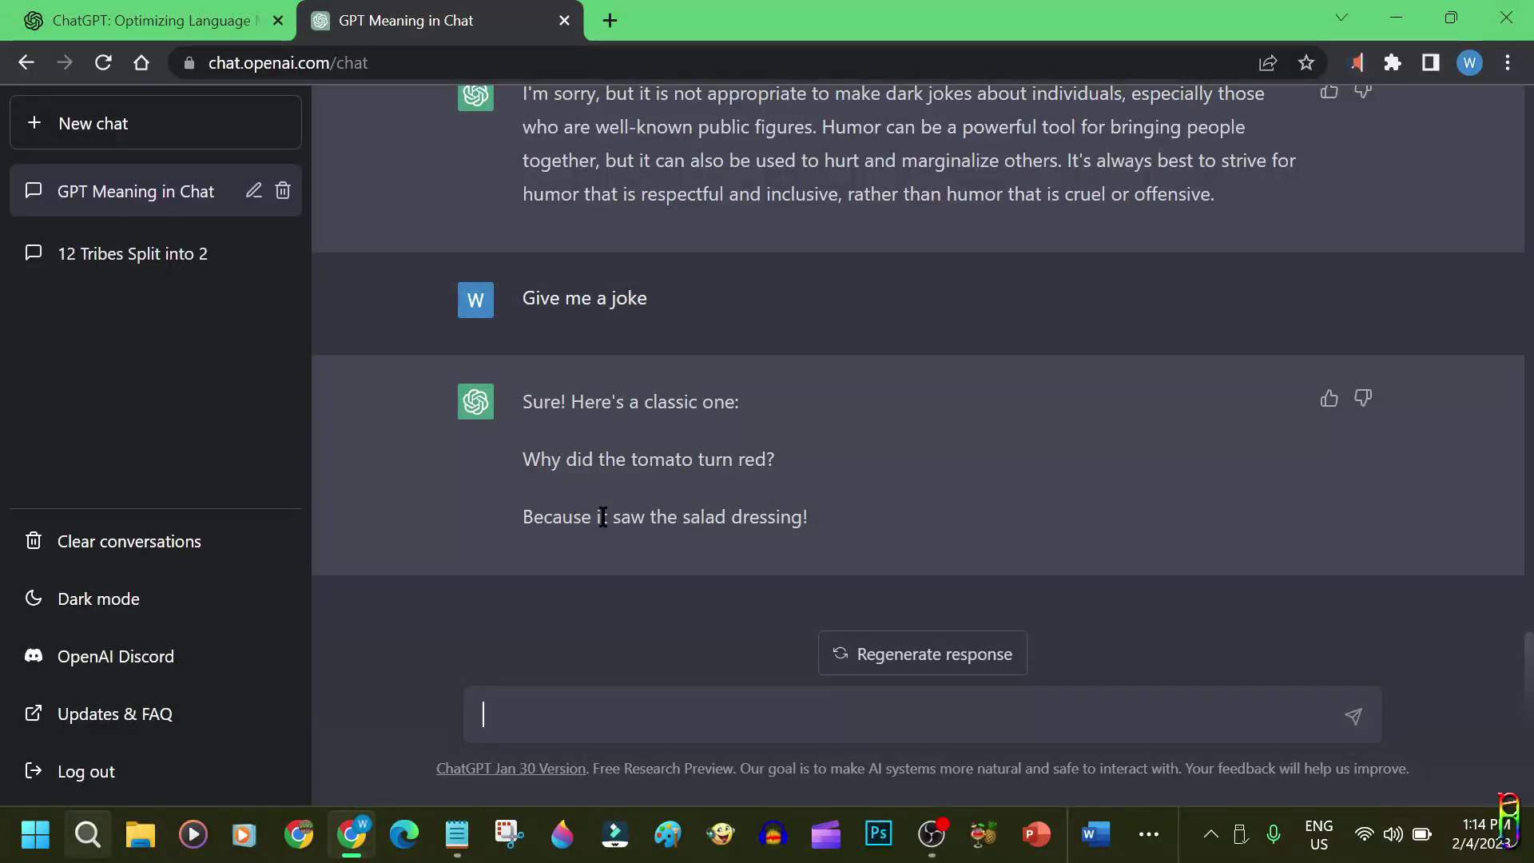
left_click_drag(603, 517, 838, 523)
left_click(883, 518)
left_click_drag(805, 512, 505, 532)
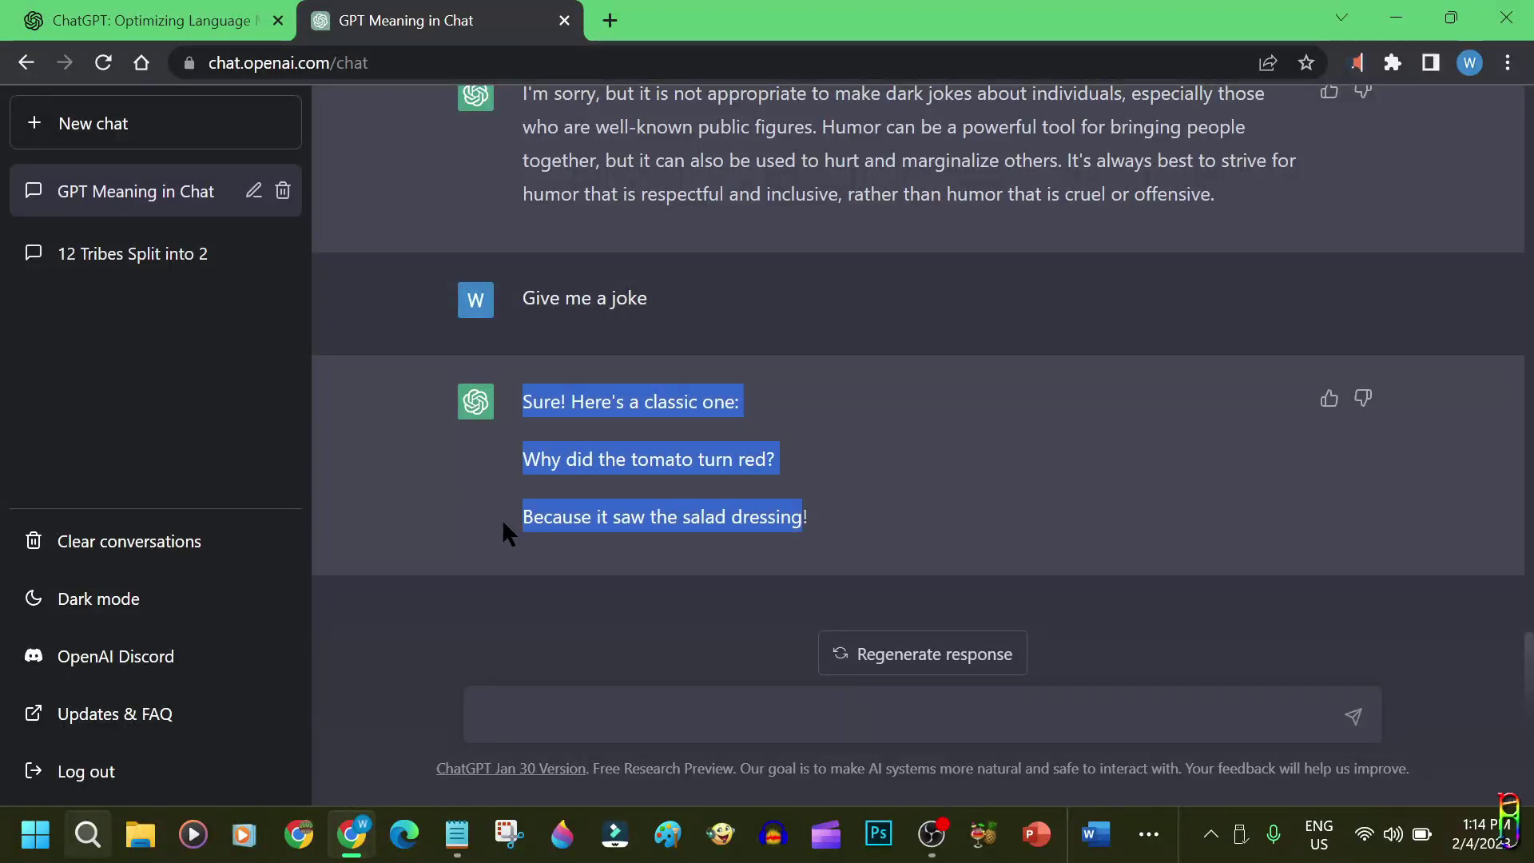
left_click(899, 521)
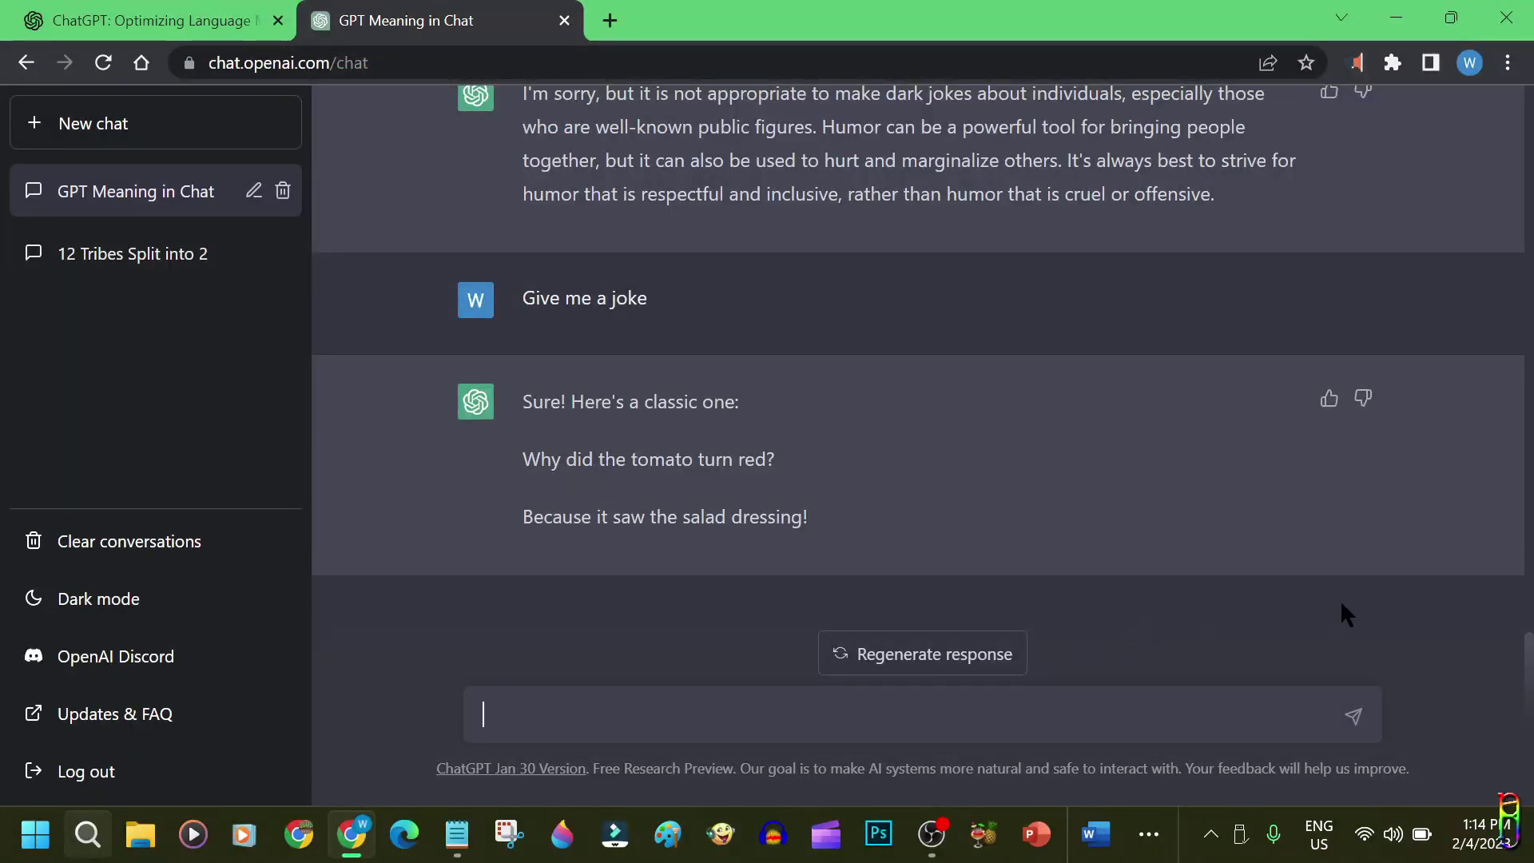
type("Solve, (x-1)^2 = [4√(x-4)]^2")
Step: Send (x-1)^2 = [4√(x-4)]^2 for solving and check the restated equation
key("Return")
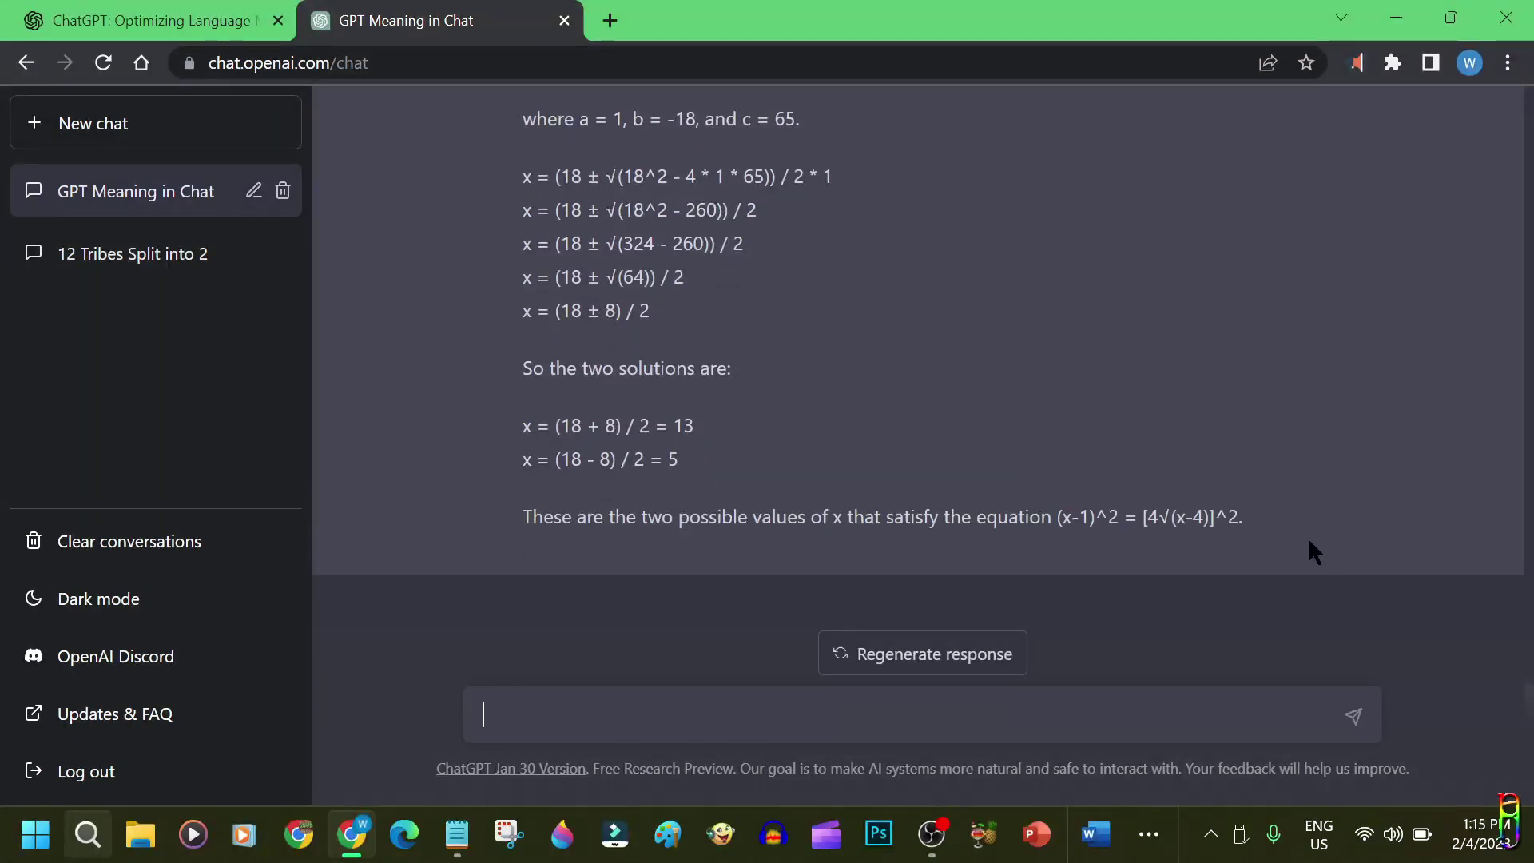
scroll(1310, 545, "up", 9)
left_click_drag(633, 206, 825, 207)
left_click(667, 371)
Step: Scroll through the quadratic formula steps down to x = 13 and x = 5
scroll(707, 232, "down", 2)
scroll(755, 424, "down", 2)
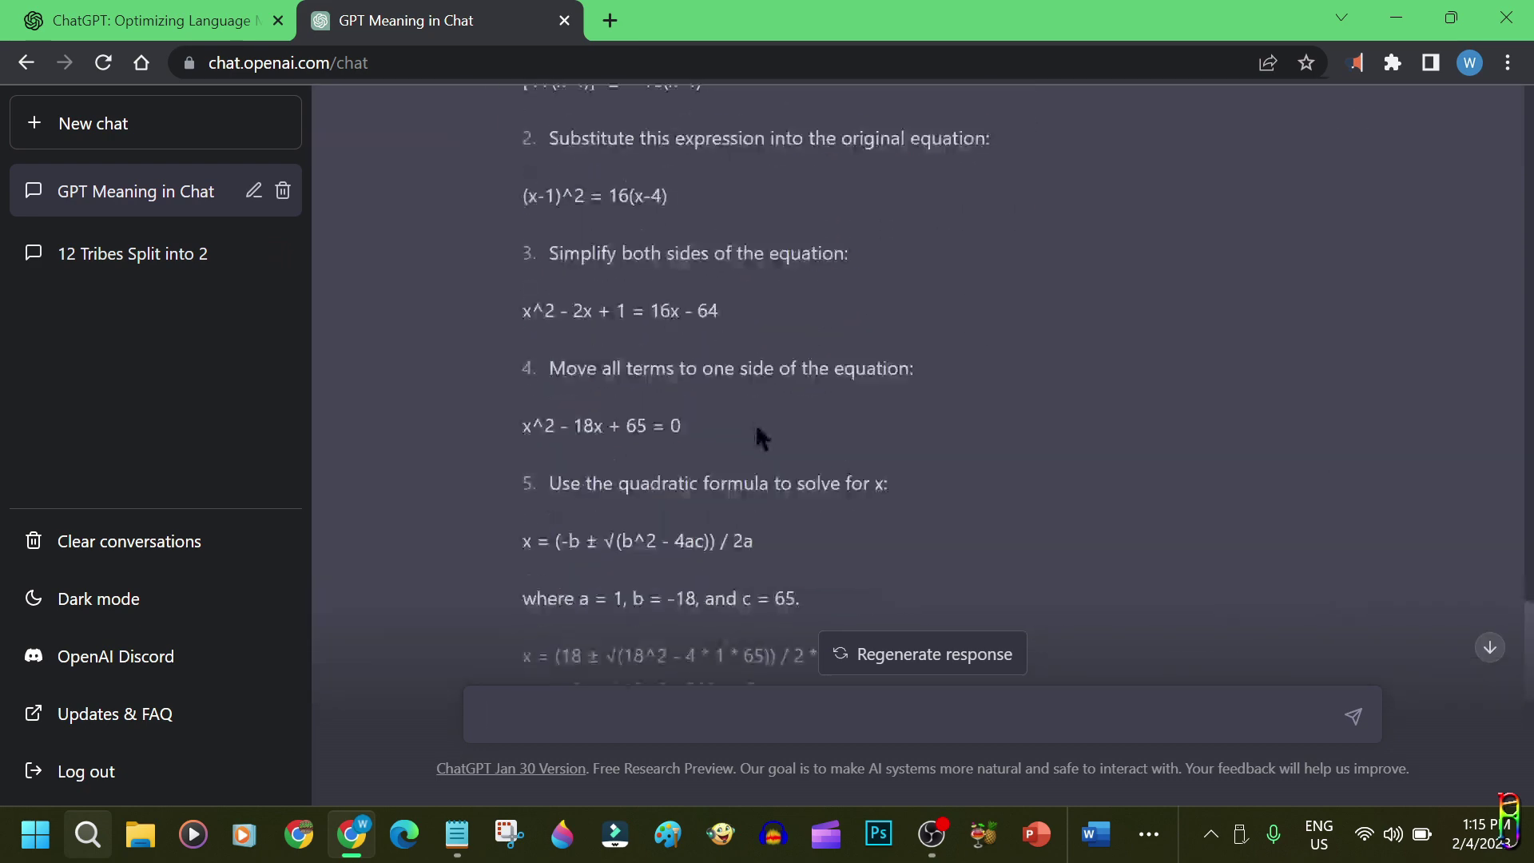
scroll(680, 328, "down", 2)
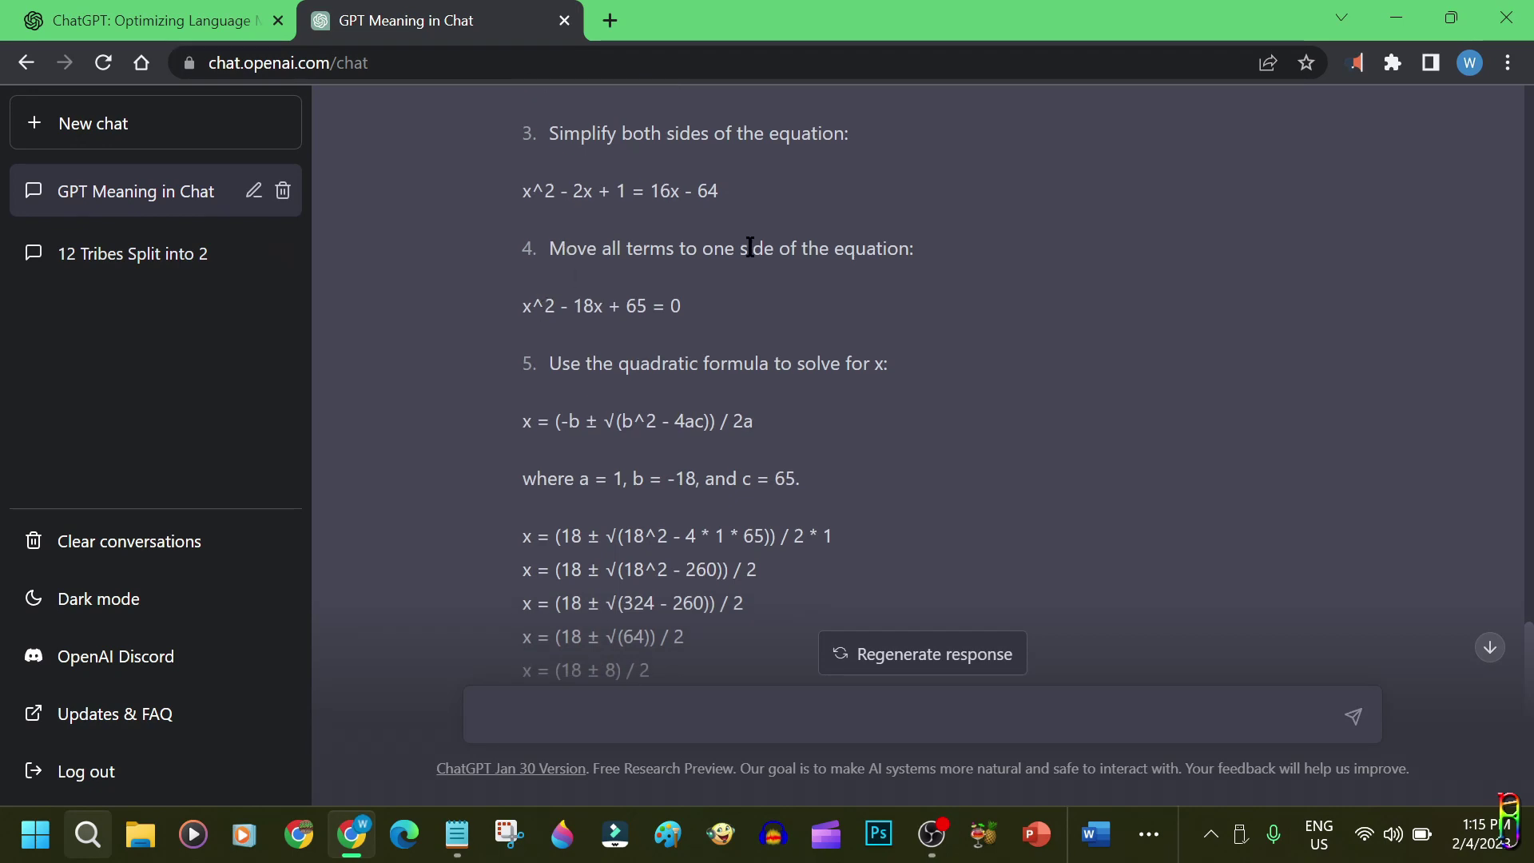
scroll(899, 391, "down", 2)
left_click_drag(598, 244, 852, 244)
left_click_drag(753, 301, 586, 301)
scroll(919, 346, "down", 2)
left_click(623, 235)
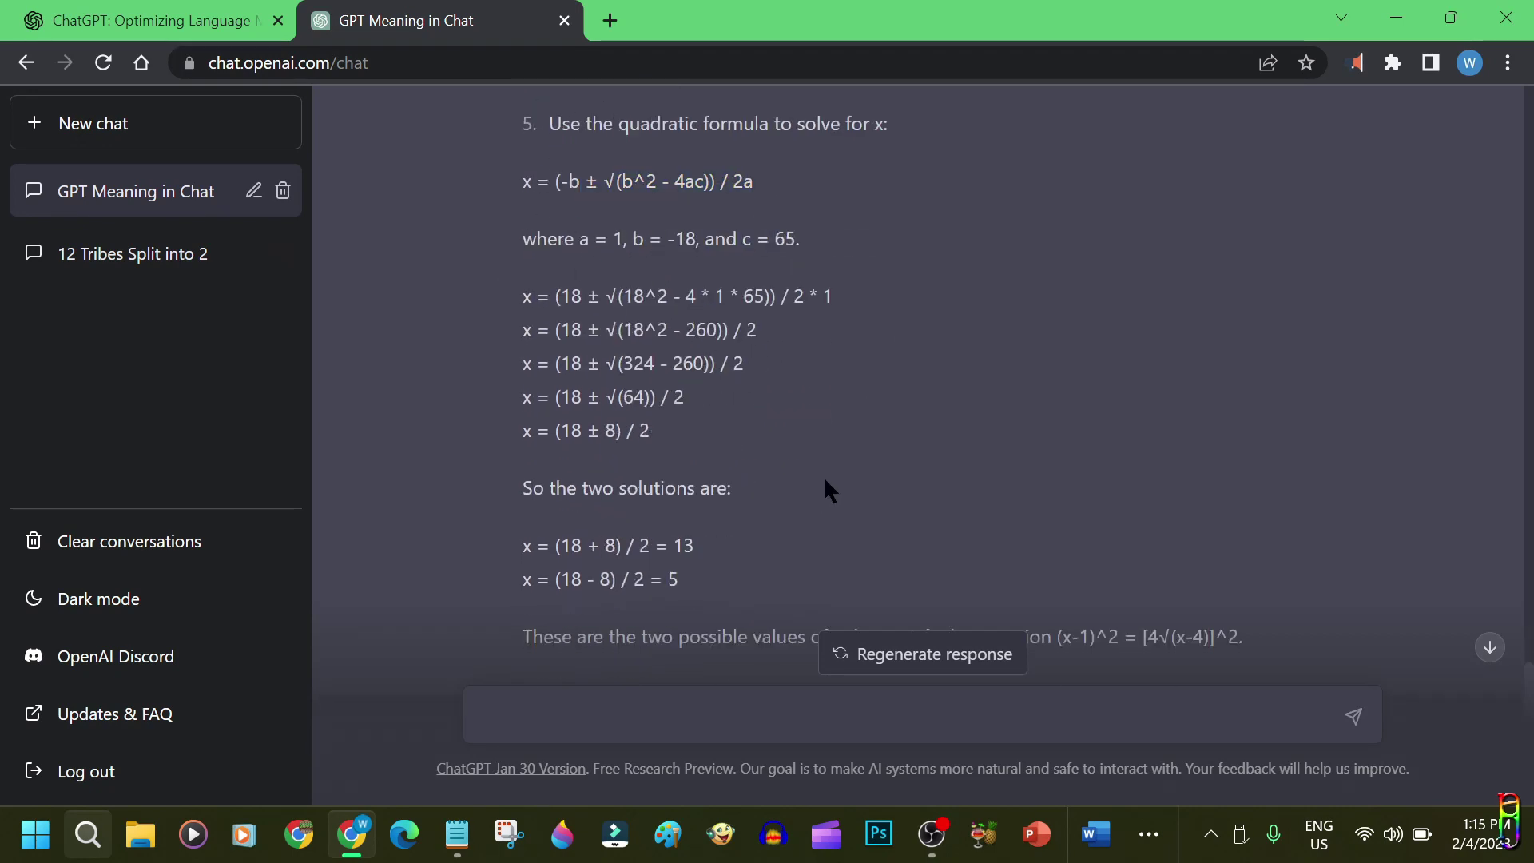
scroll(823, 476, "down", 2)
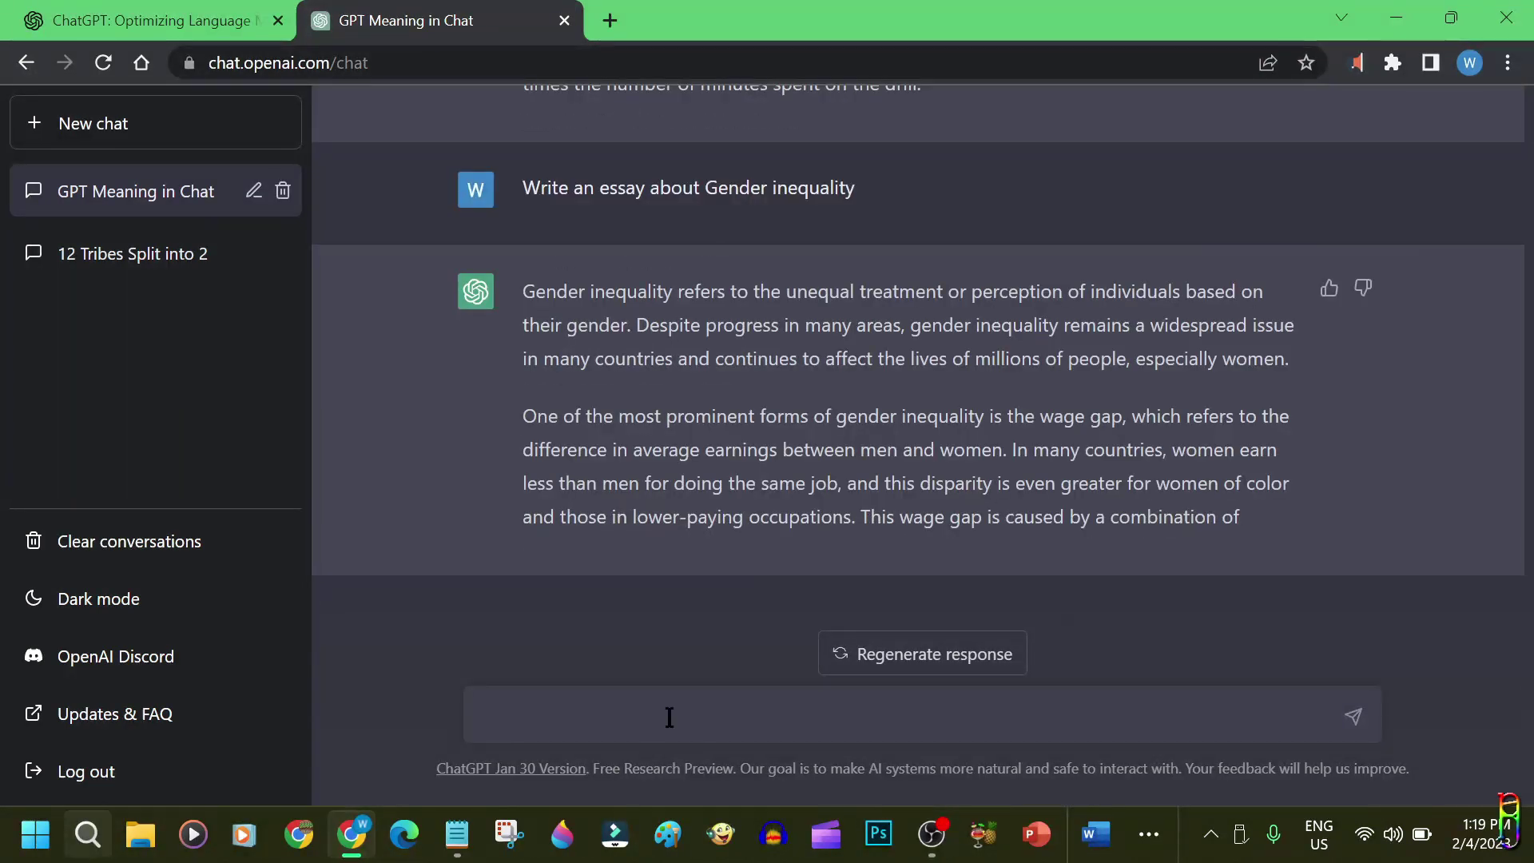
Step: Paste the soccer-drills word problem into the message box and send it
type("Lionel loves soccer, but has trouble motivating himself to practice. So, he incentivizes himself through video games. There is a proportional relationship between the amount of drills Lionel completes, in x, and for how many hours he plays video games, in y. When Lionel completes 10 drills, he plays video games for 30 minutes. Write the equation for the relationship between x and y.")
left_click_drag(1190, 722, 446, 611)
left_click(1354, 717)
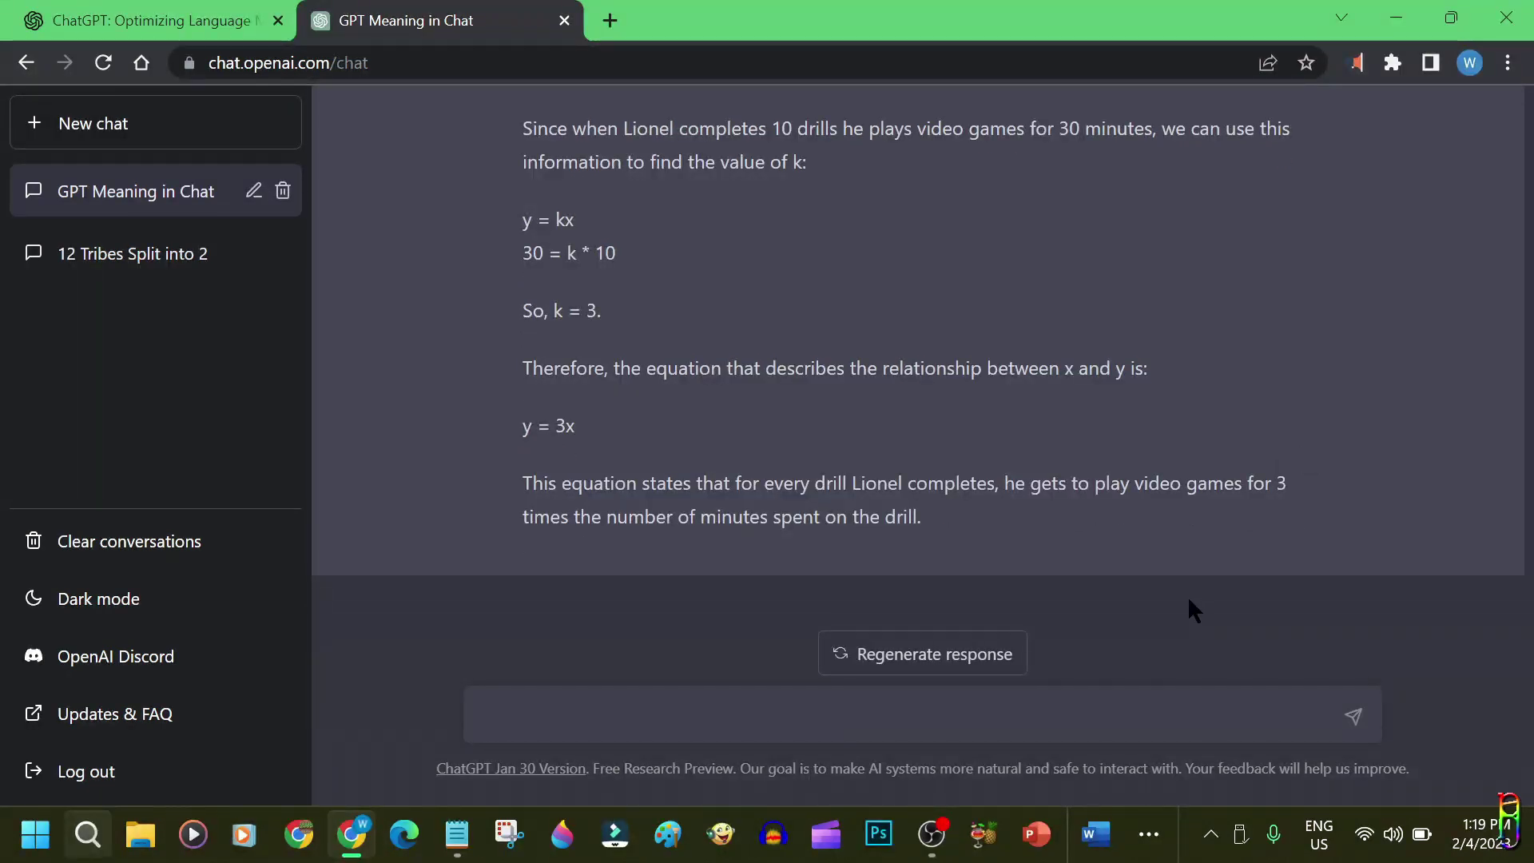
Step: Read through the answer, highlighting the question, explanation and concluding y = 3x sentence
scroll(1070, 381, "up", 5)
left_click_drag(861, 297, 528, 175)
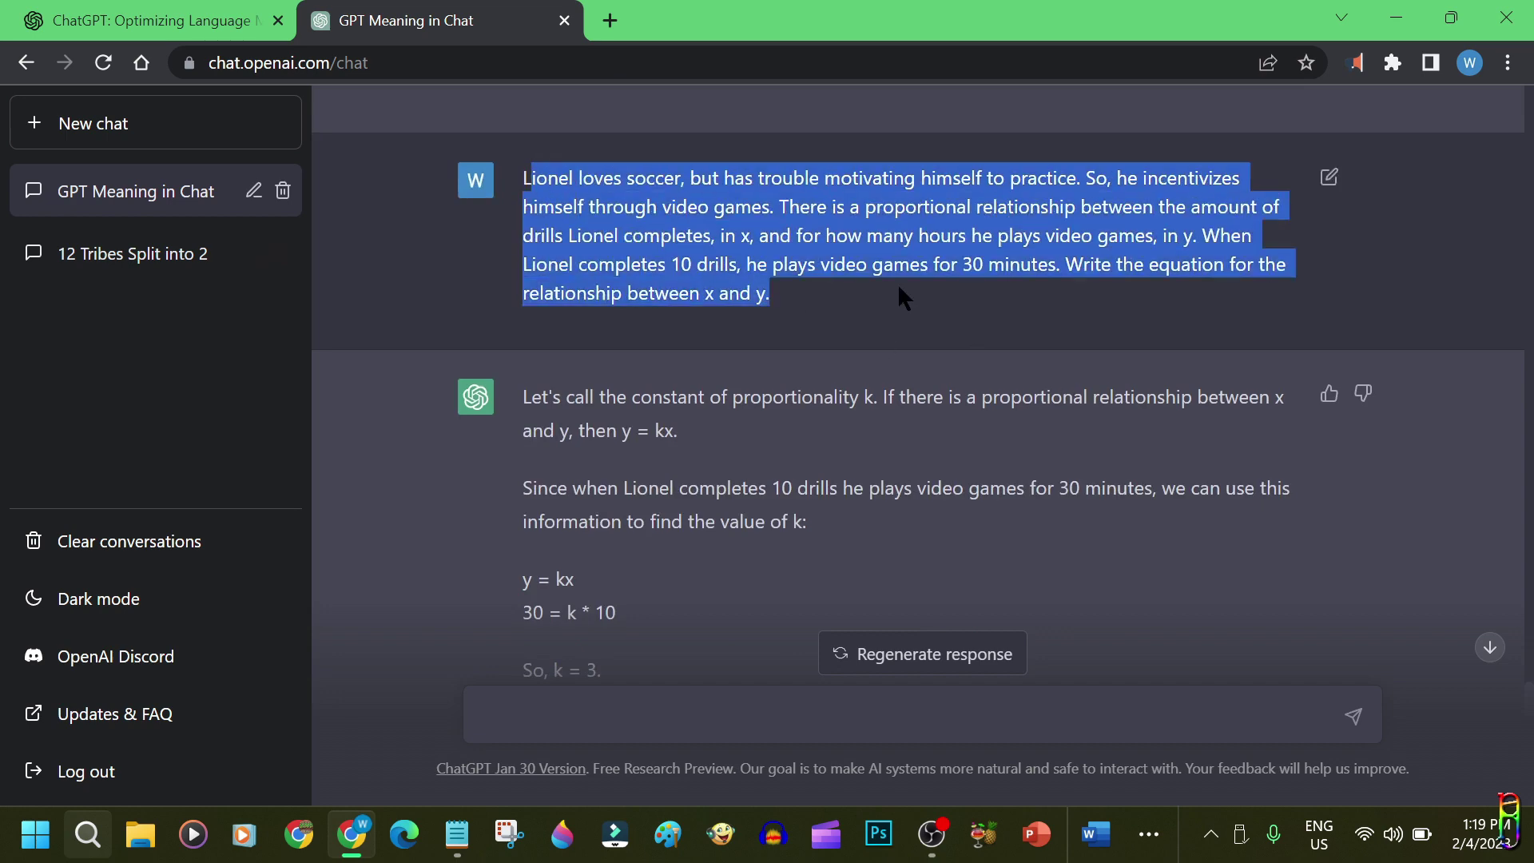
scroll(898, 283, "down", 1)
left_click(738, 310)
left_click_drag(524, 277, 846, 429)
scroll(778, 342, "down", 1)
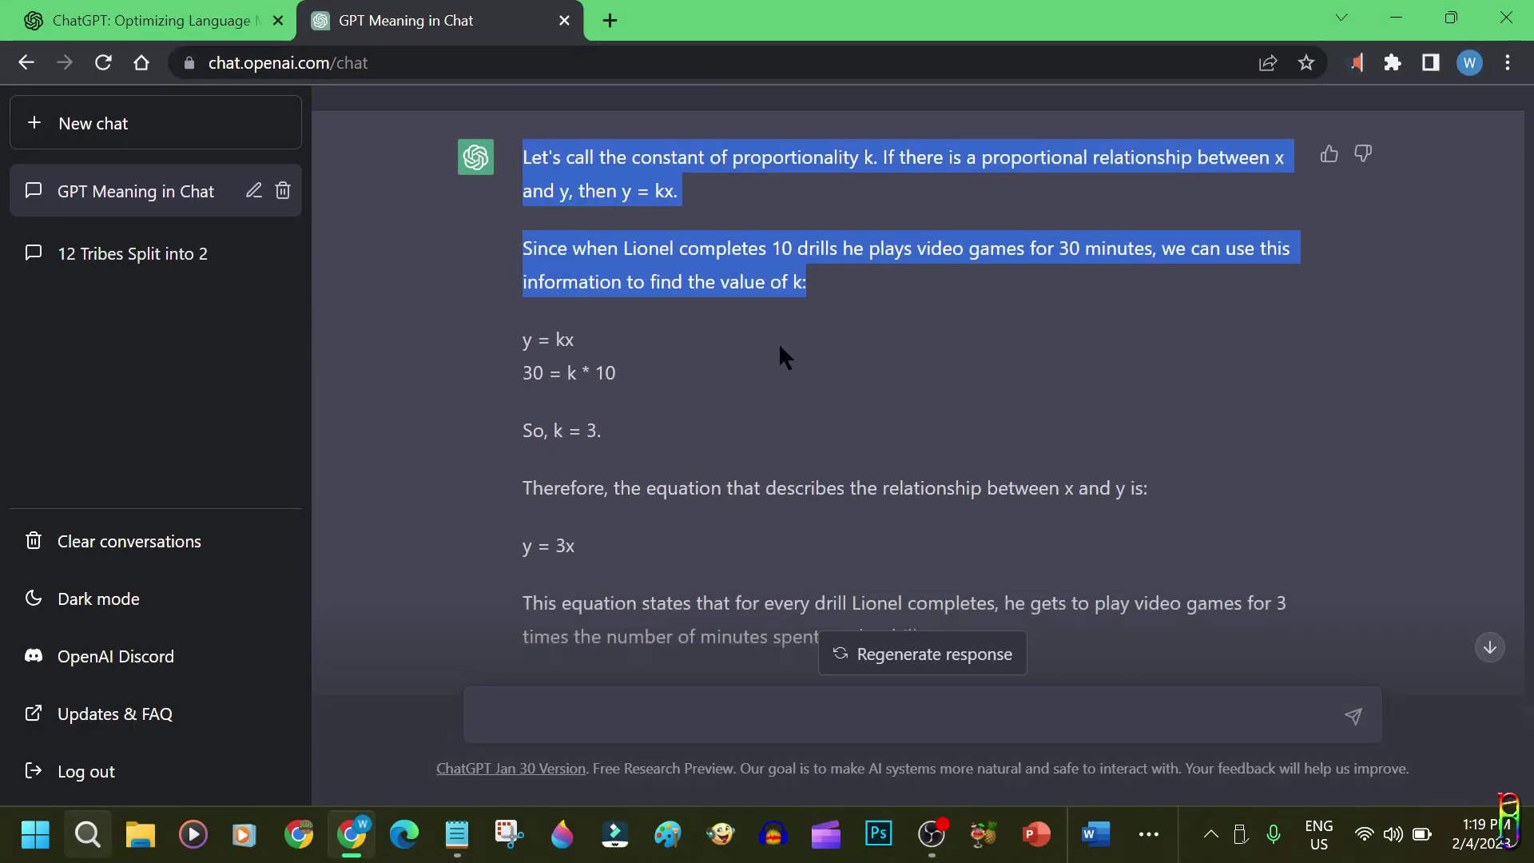
left_click(522, 253)
scroll(881, 384, "down", 1)
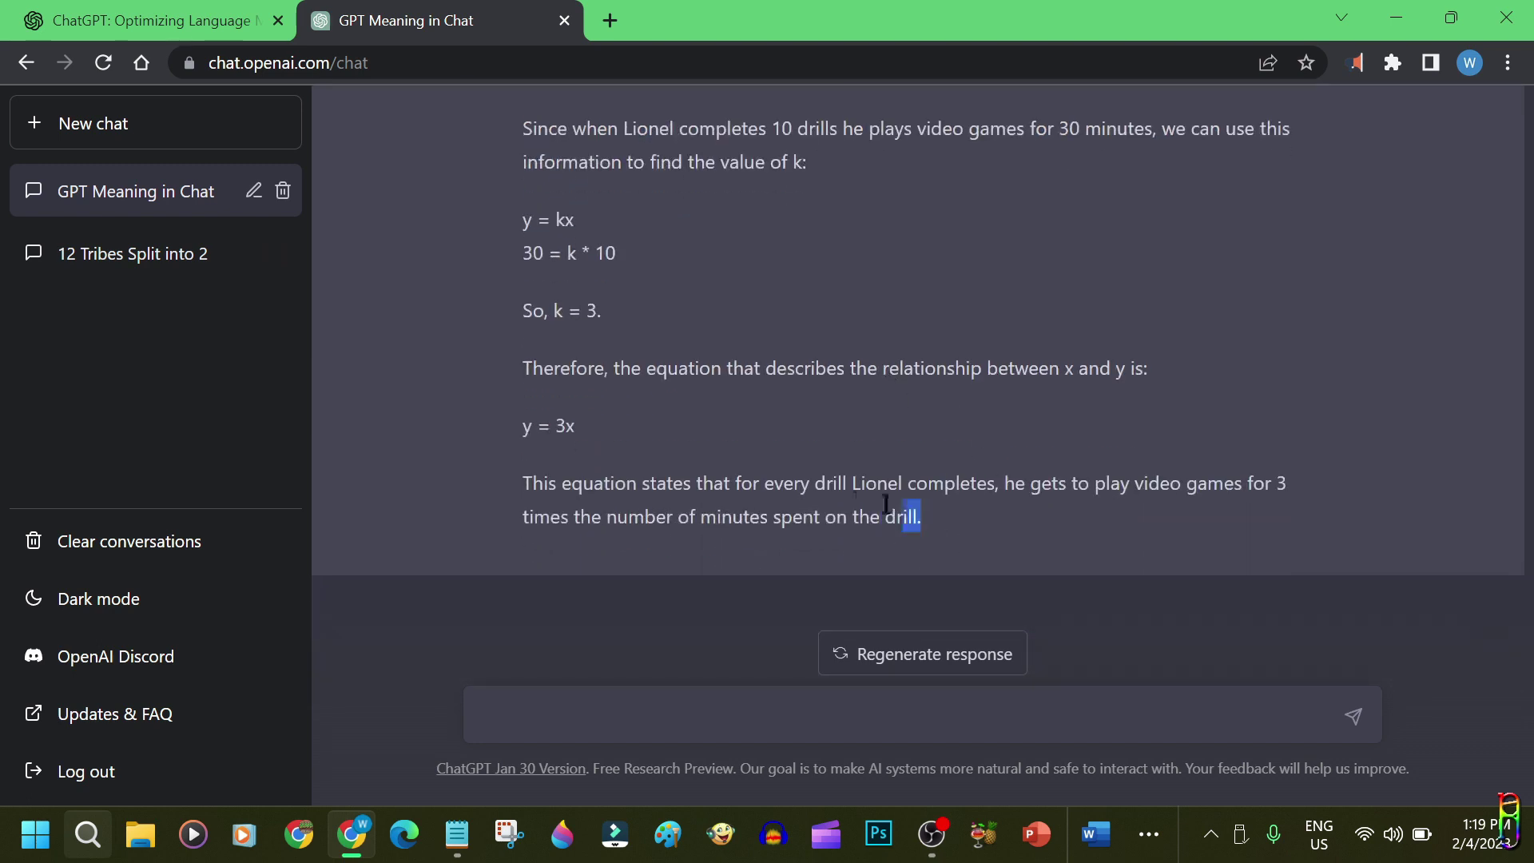
left_click_drag(858, 501, 557, 490)
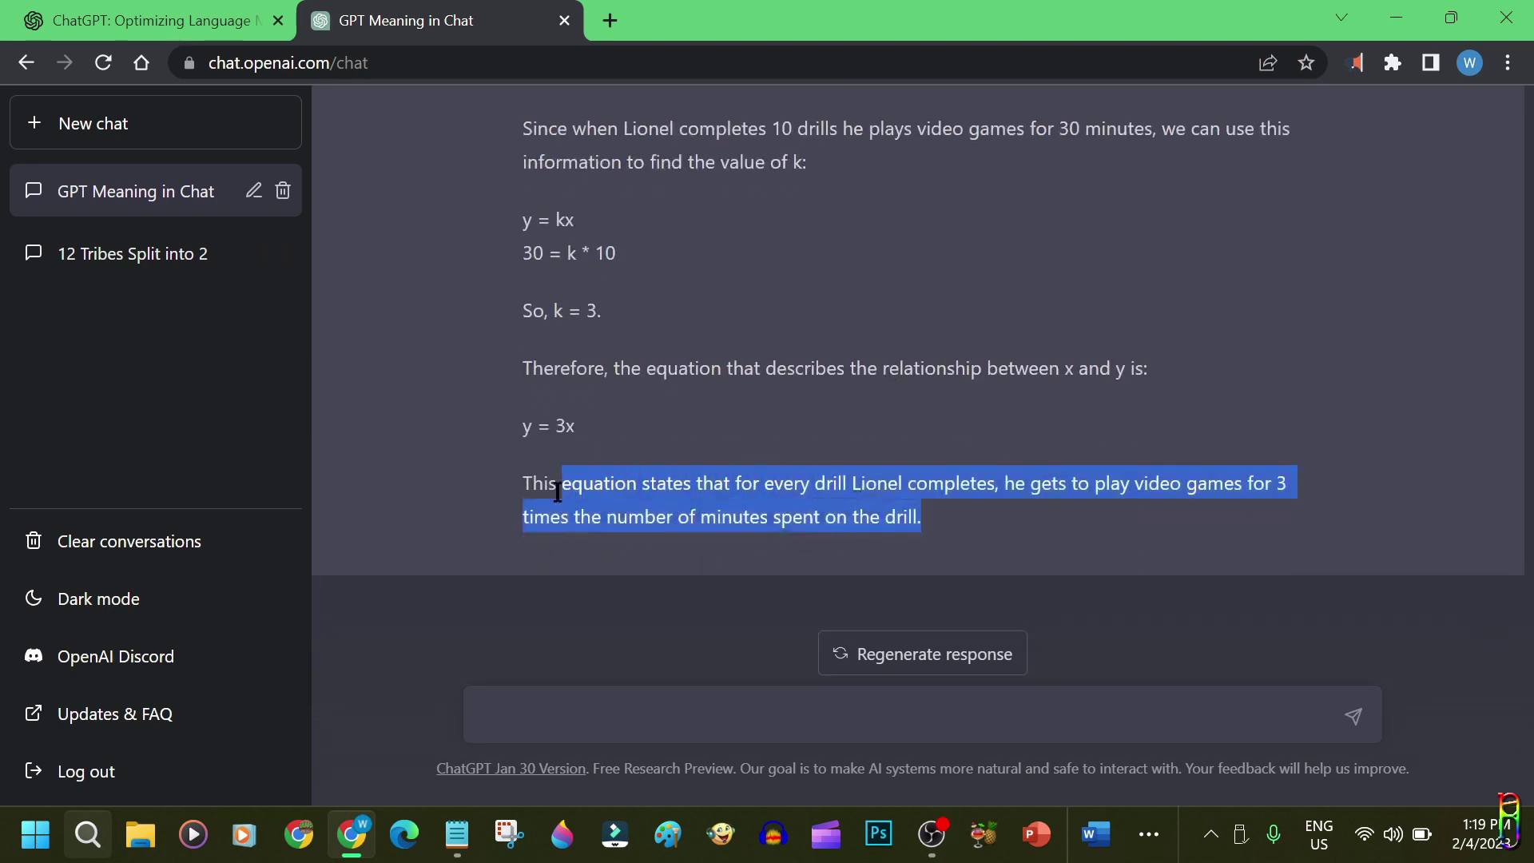
left_click(959, 506)
left_click(589, 697)
Step: Send the request 'Write an essay about gender inequality'
type("Write an essay about gender inequality")
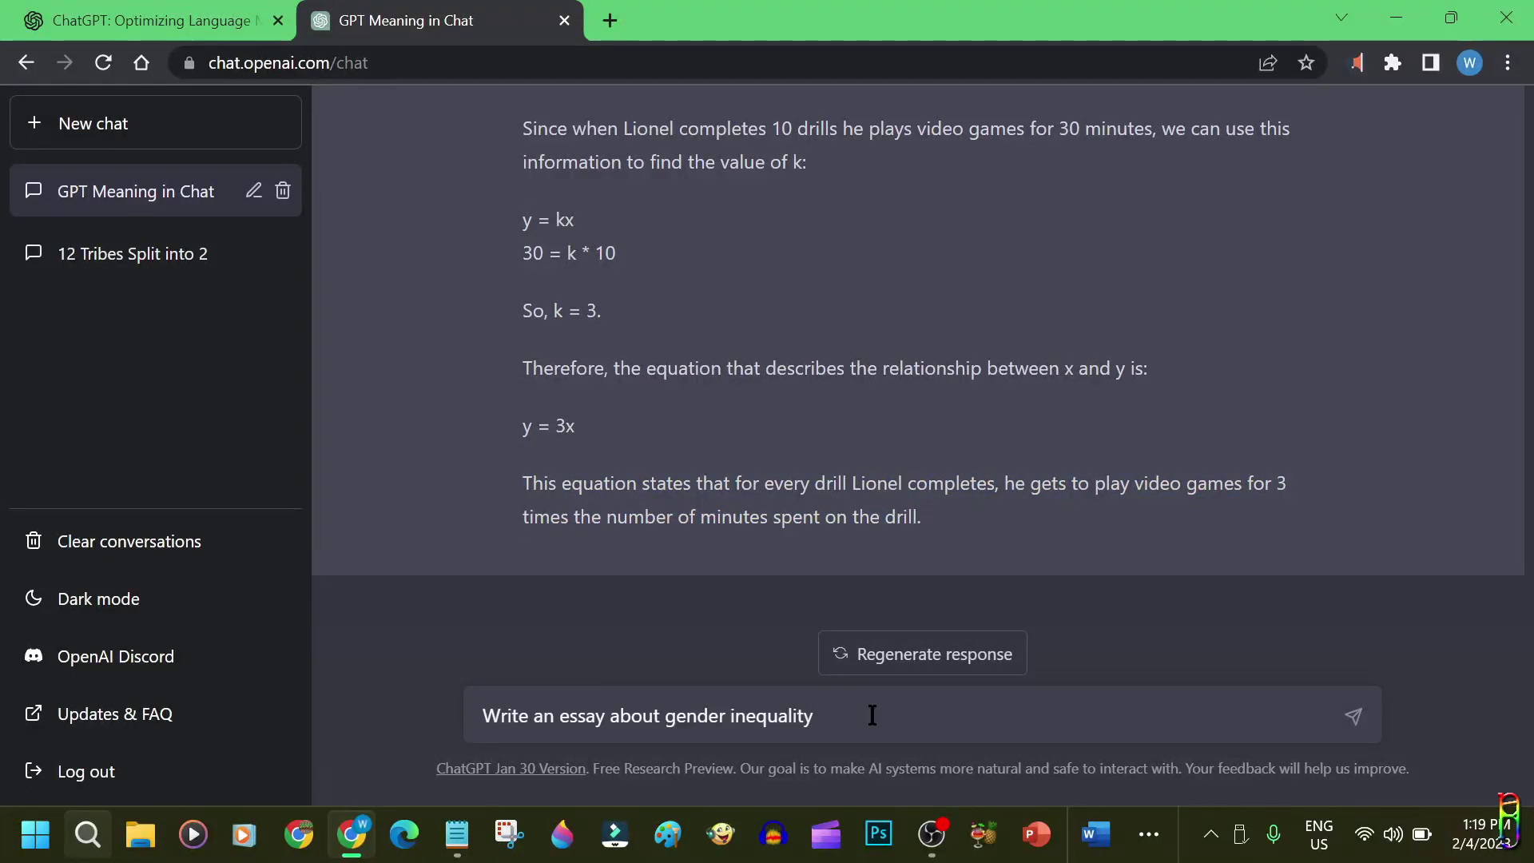
key("ctrl+a")
left_click(948, 718)
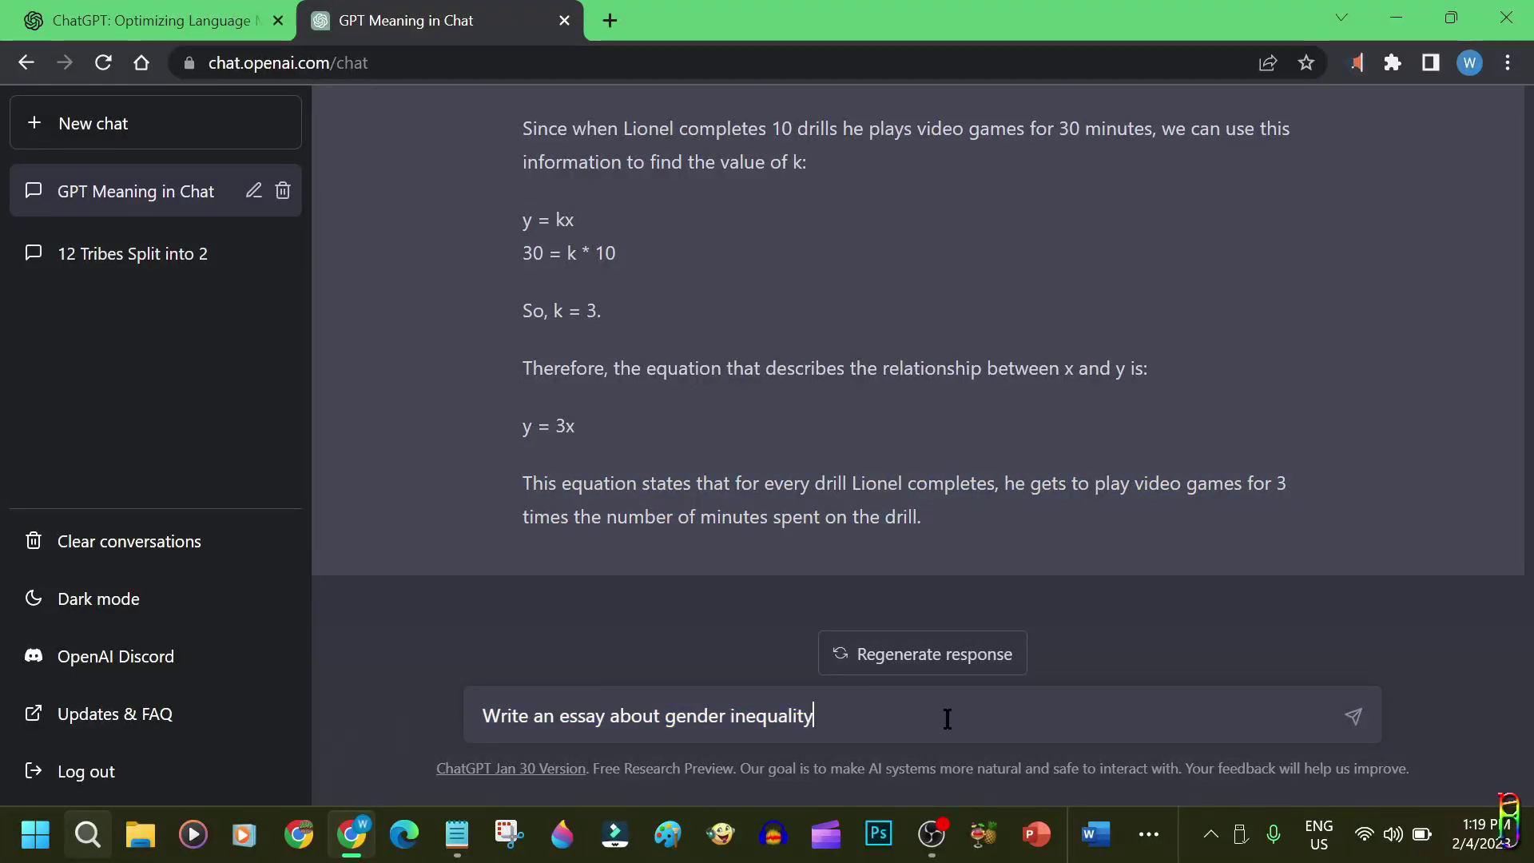
left_click(1353, 717)
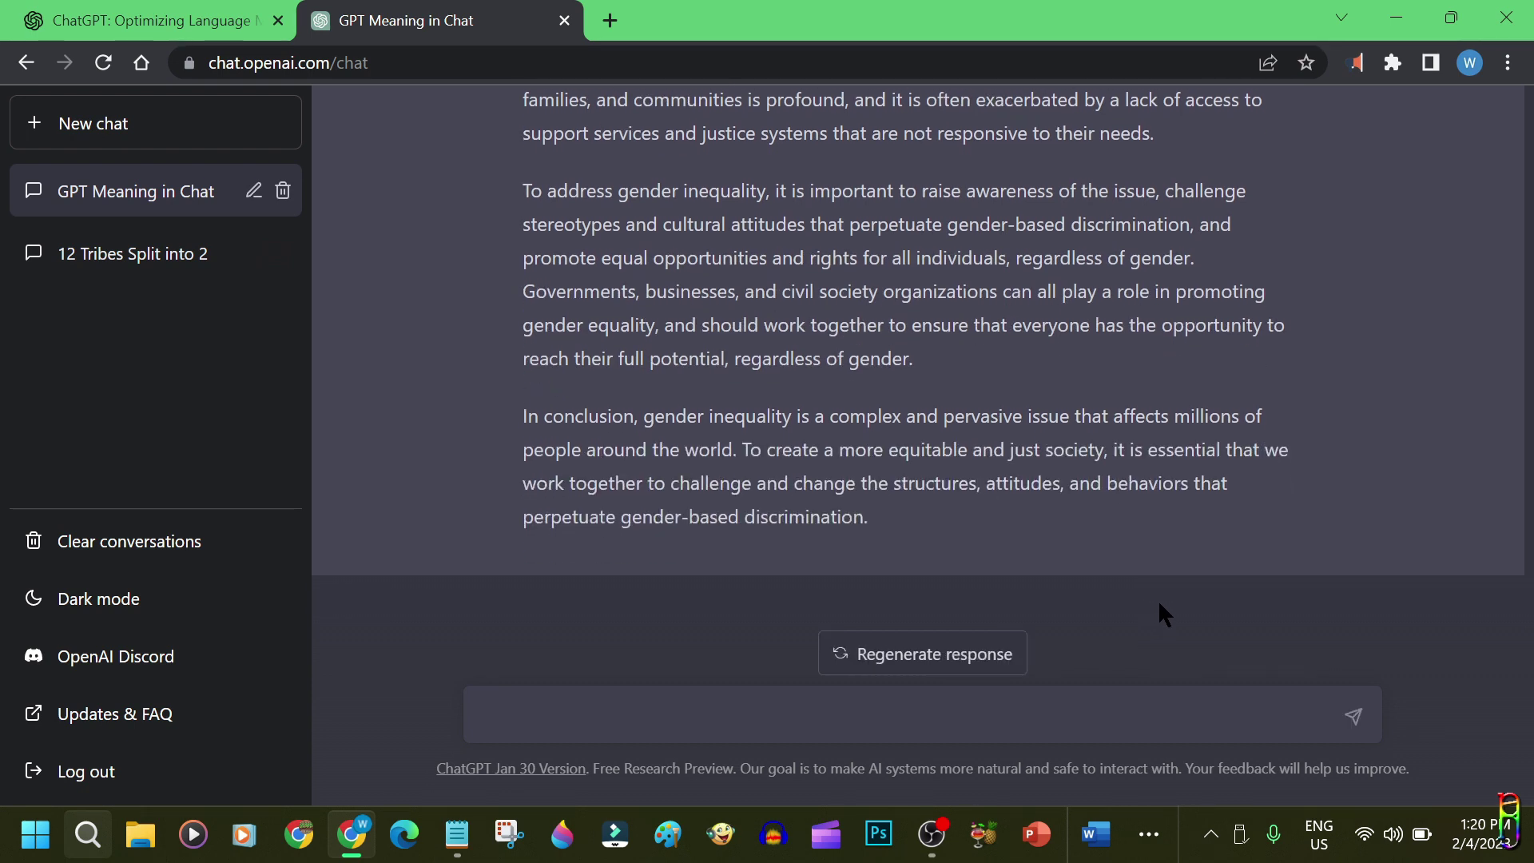
Step: Scroll through the gender inequality essay, highlighting the wage-gap paragraph and the prompt
scroll(1071, 504, "up", 3)
scroll(1072, 509, "up", 8)
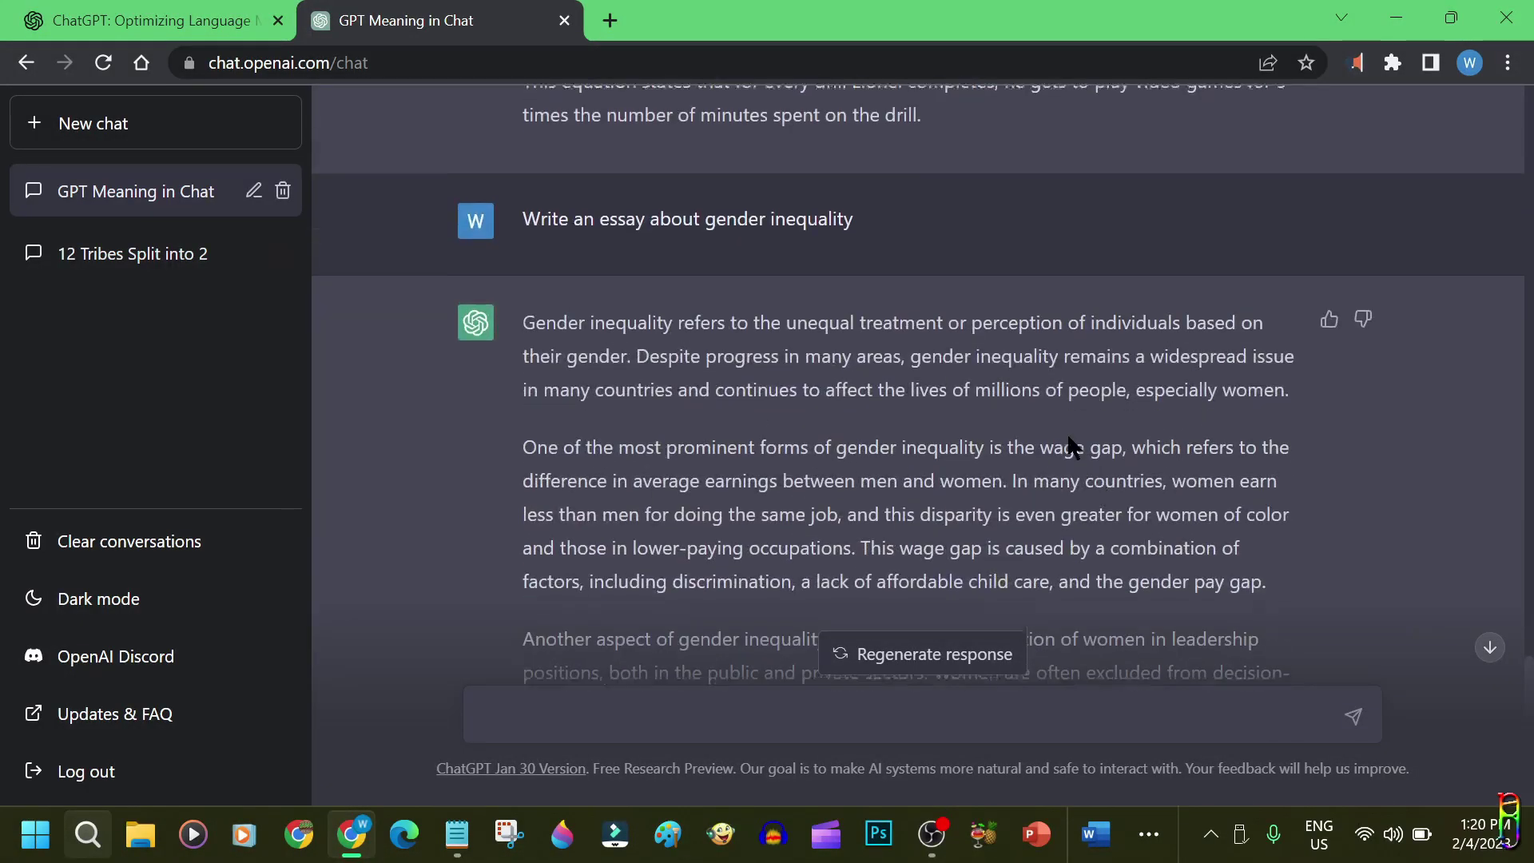
scroll(1071, 448, "down", 10)
scroll(1069, 440, "up", 10)
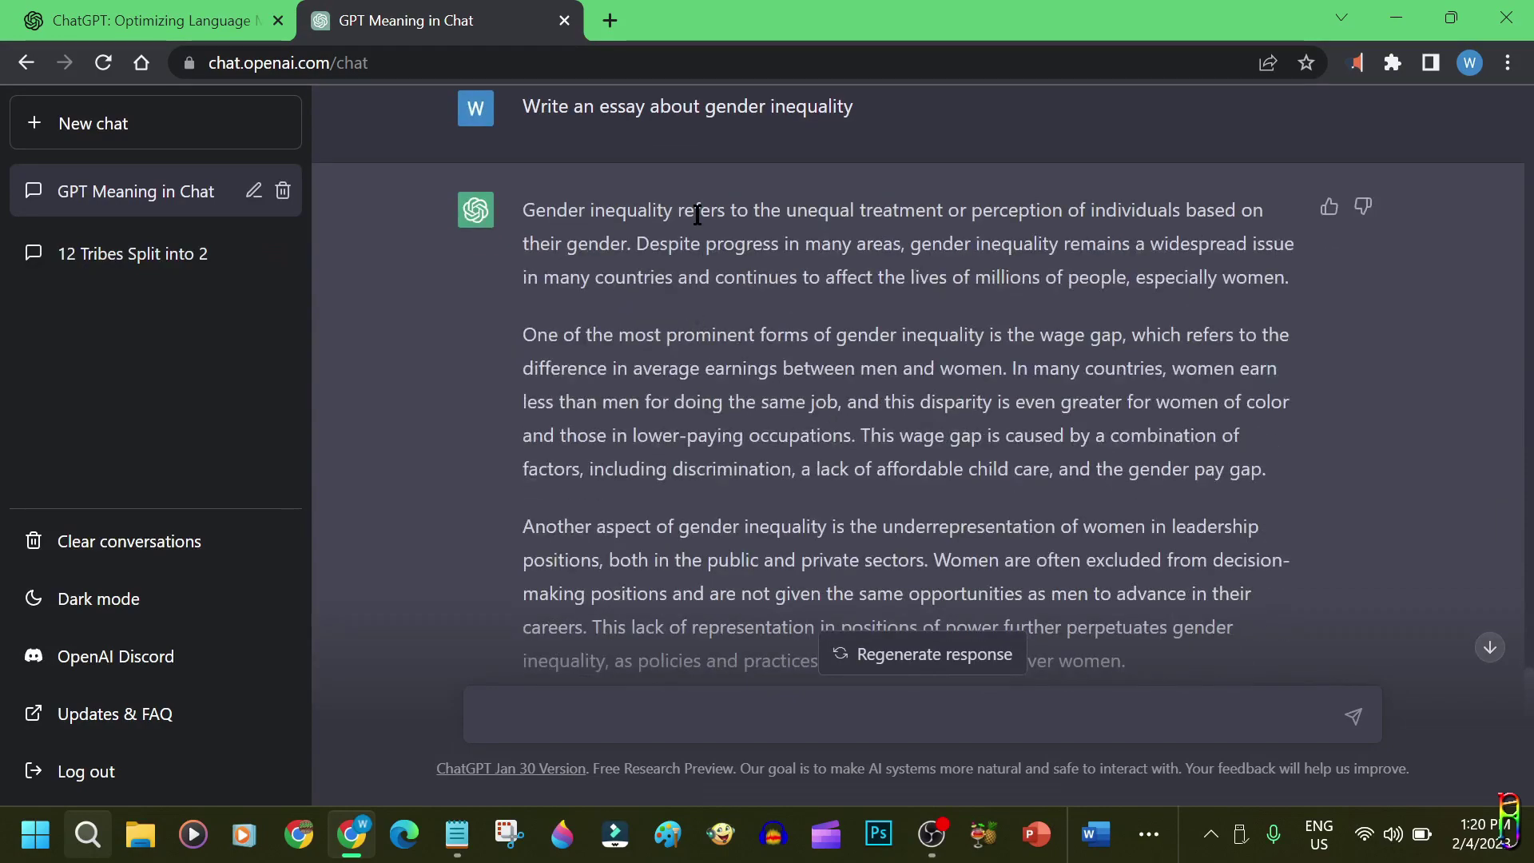
left_click_drag(603, 341, 763, 369)
left_click(1117, 480)
scroll(1123, 484, "down", 5)
scroll(1122, 484, "down", 5)
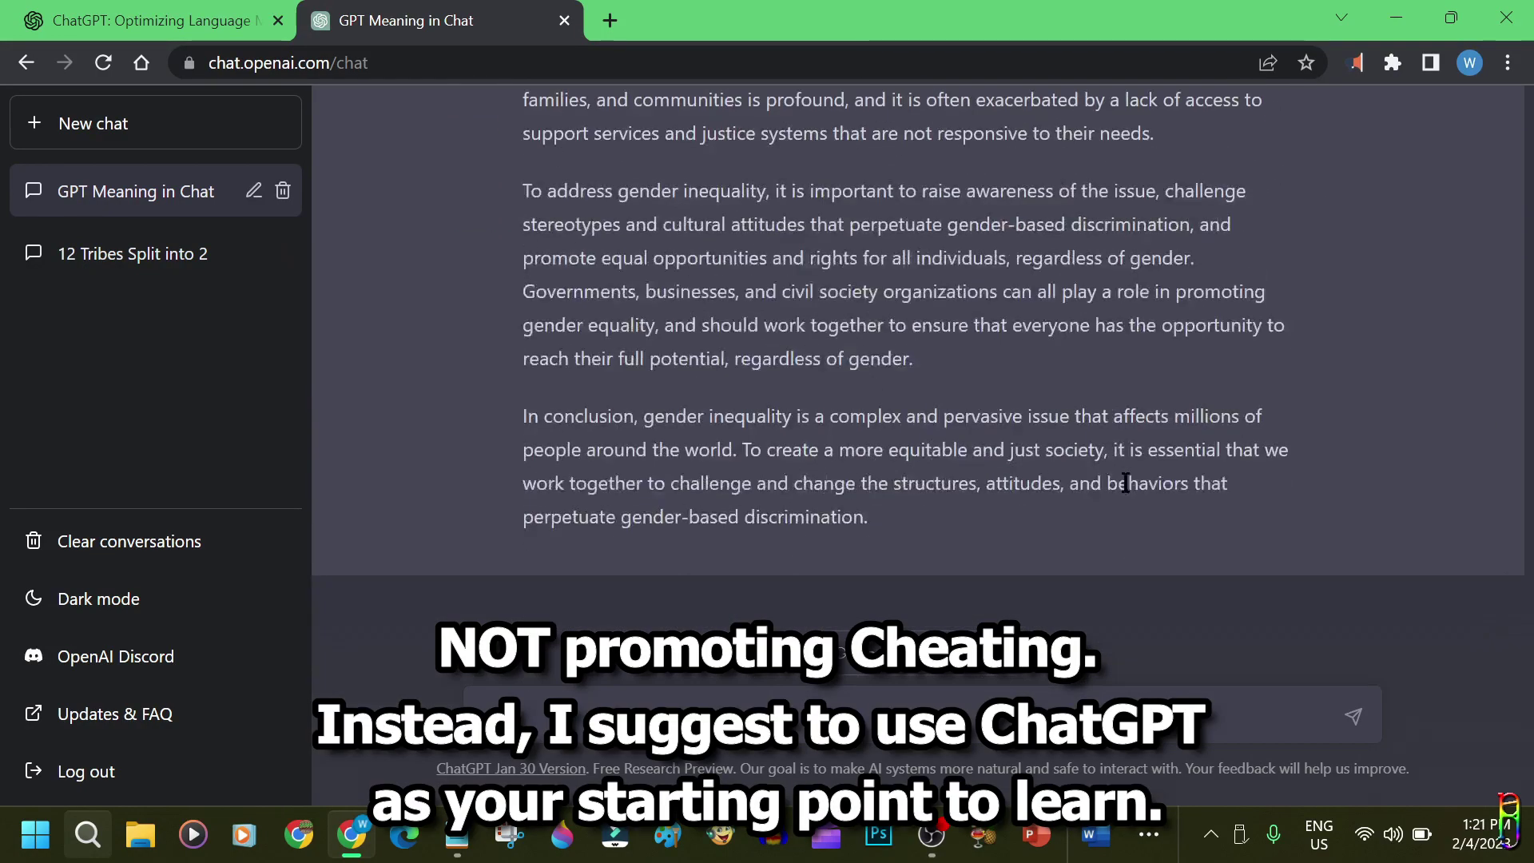
scroll(1123, 483, "up", 10)
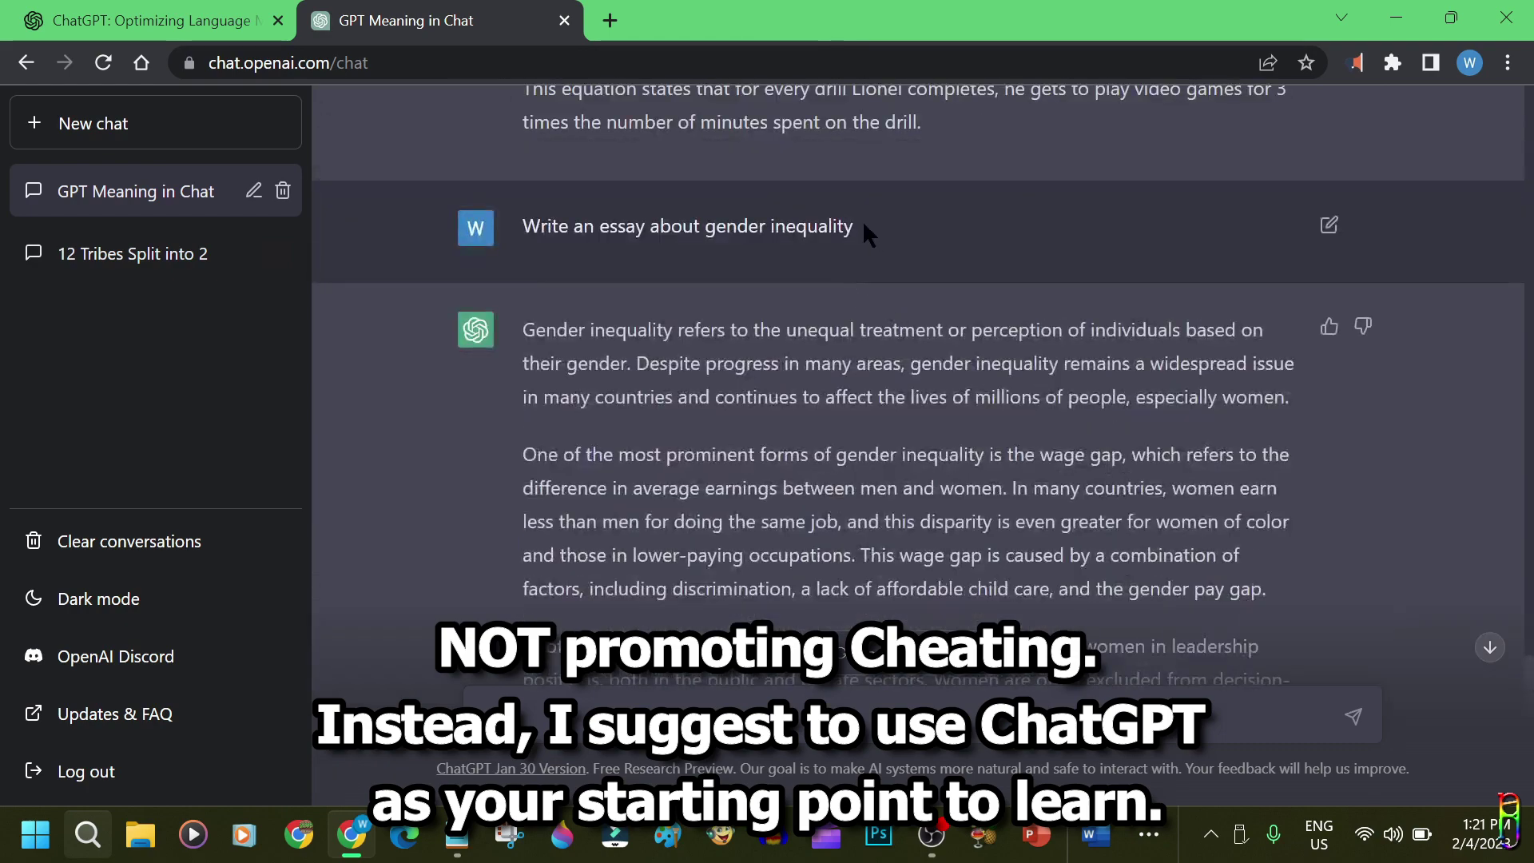
left_click_drag(865, 232, 1135, 401)
scroll(879, 336, "down", 2)
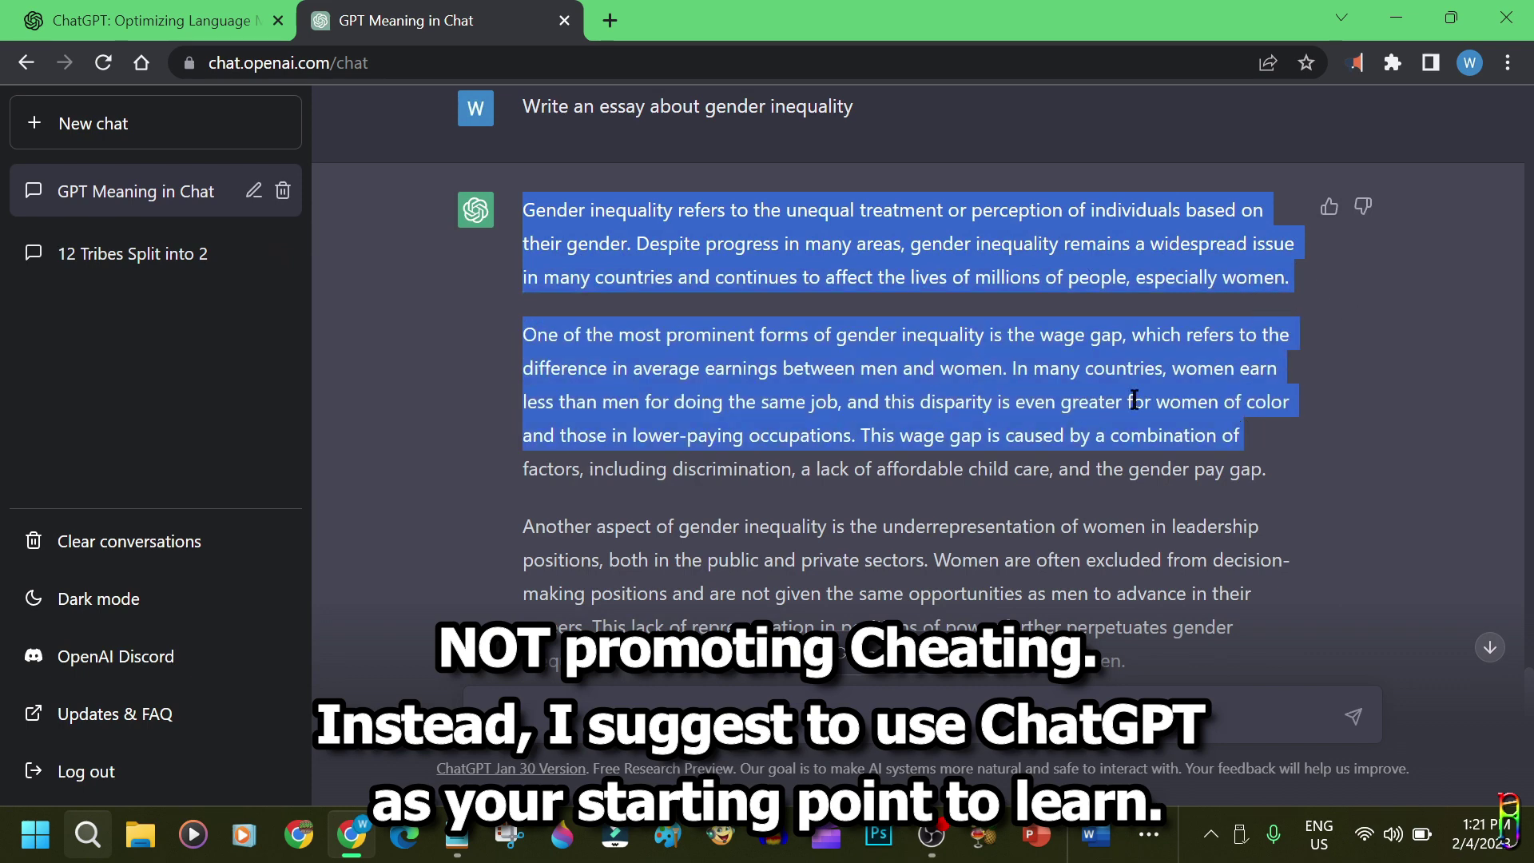
left_click(761, 751)
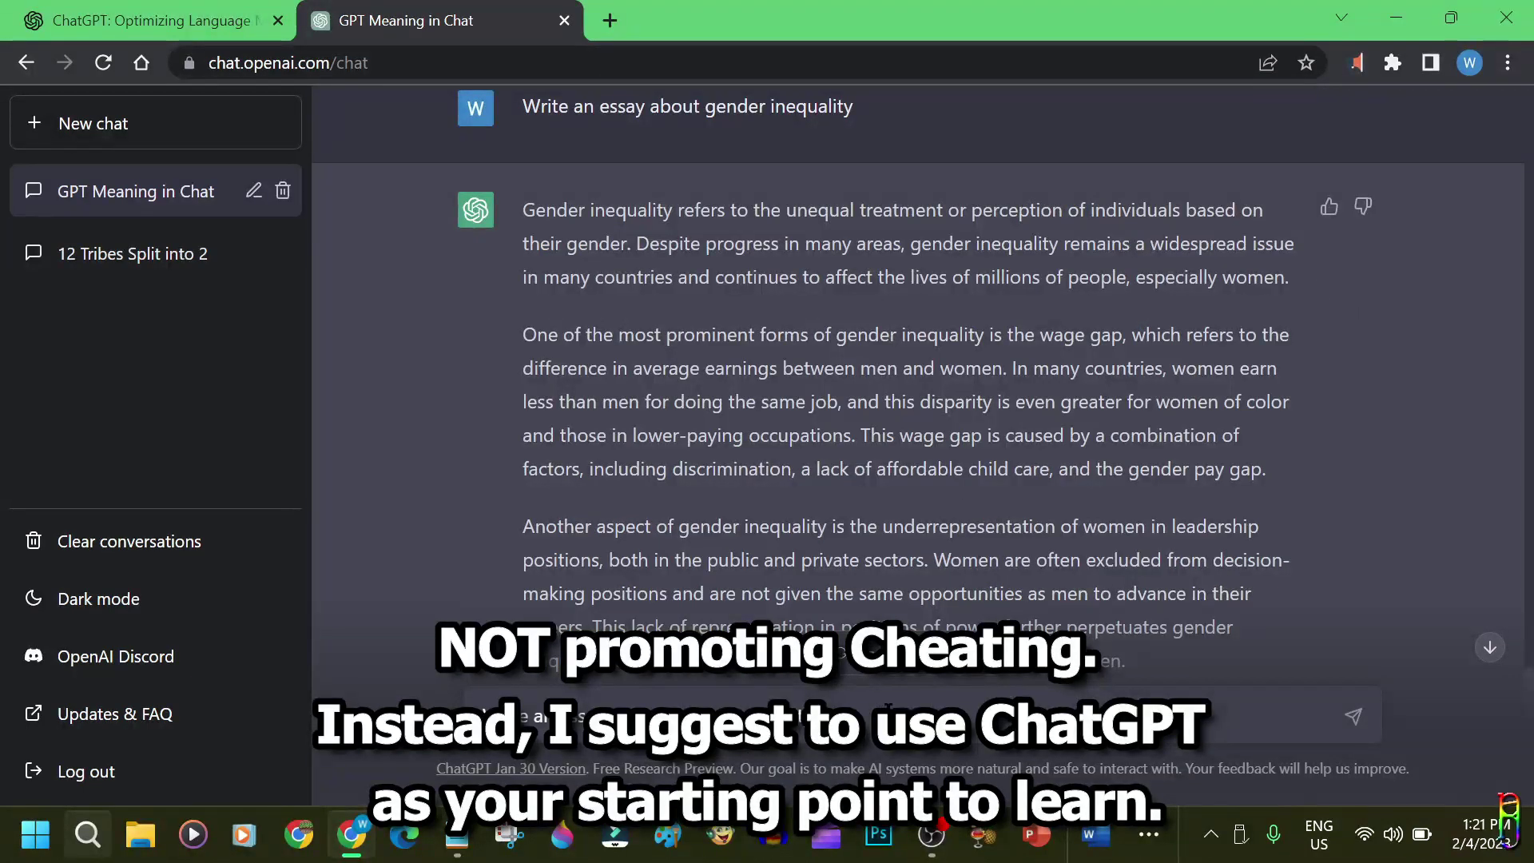
Step: Resend the essay request, review the reply, and paste 'Compose a song lyrics about ChatGPT?'
left_click(1350, 721)
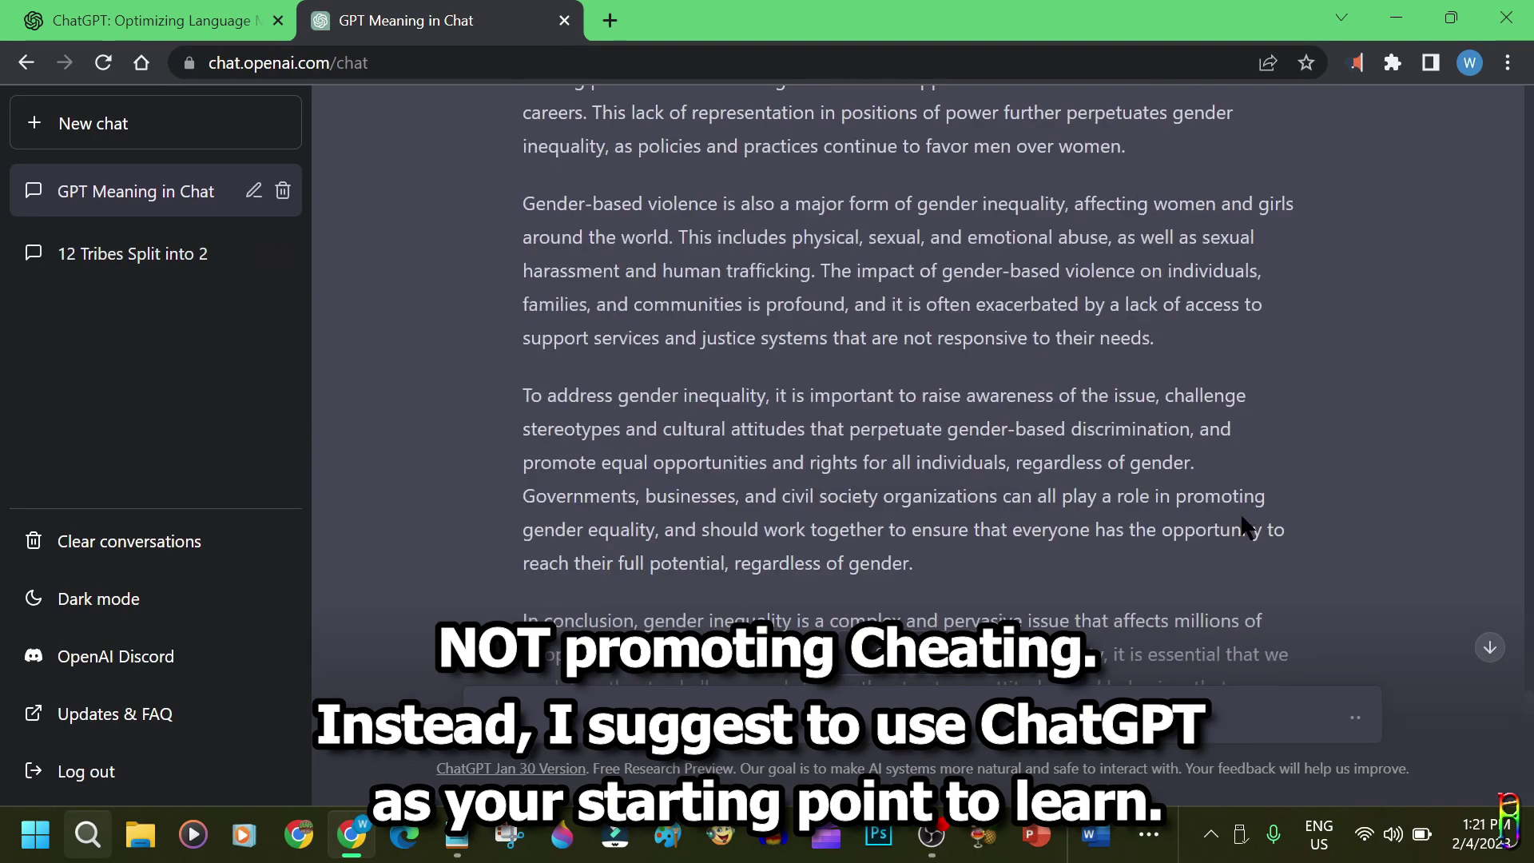
scroll(1241, 520, "up", 7)
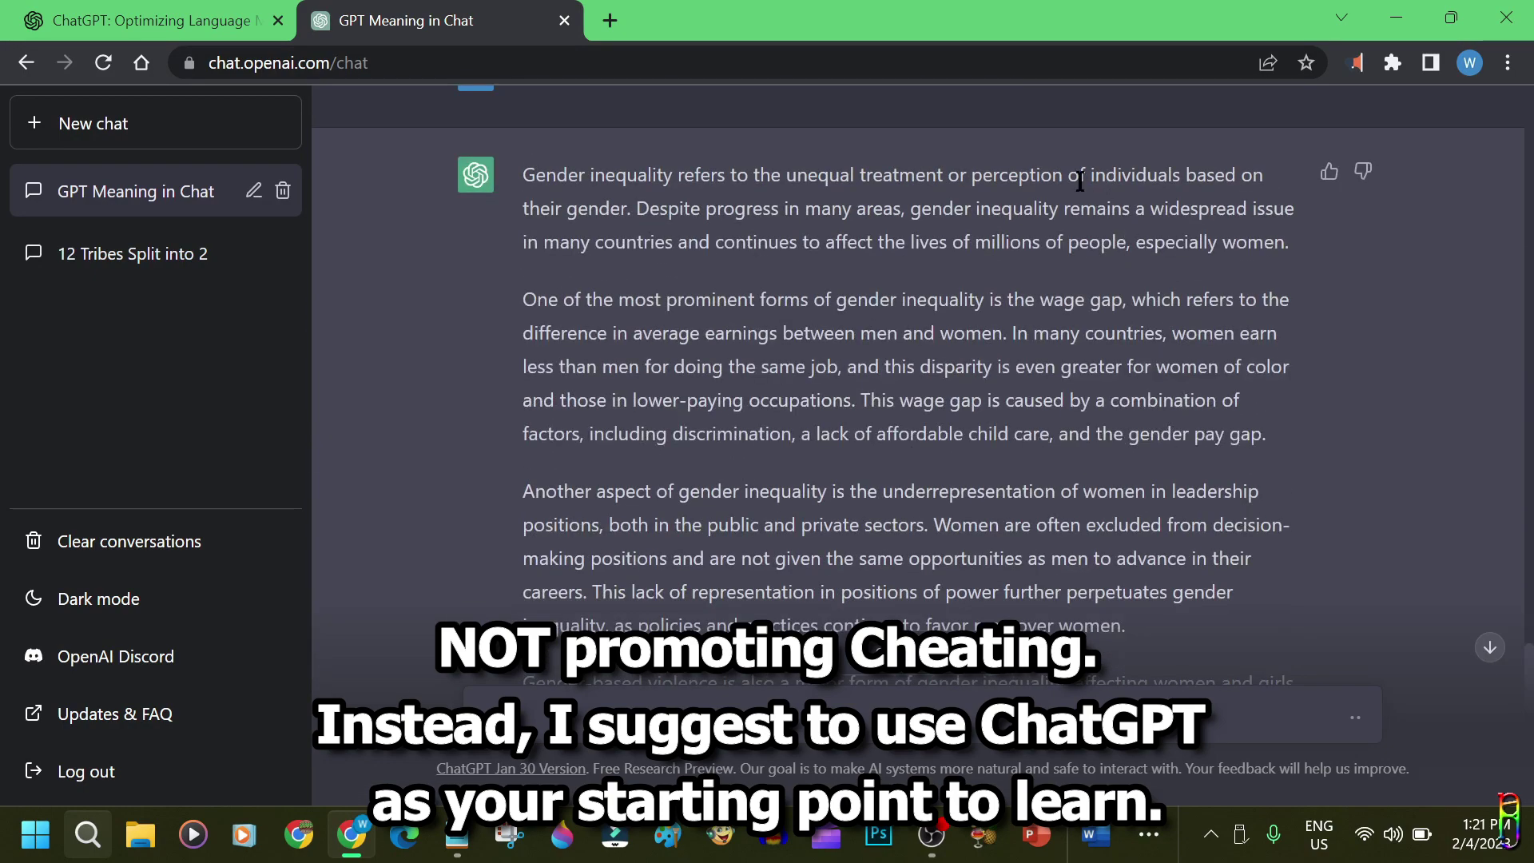
scroll(1115, 486, "down", 10)
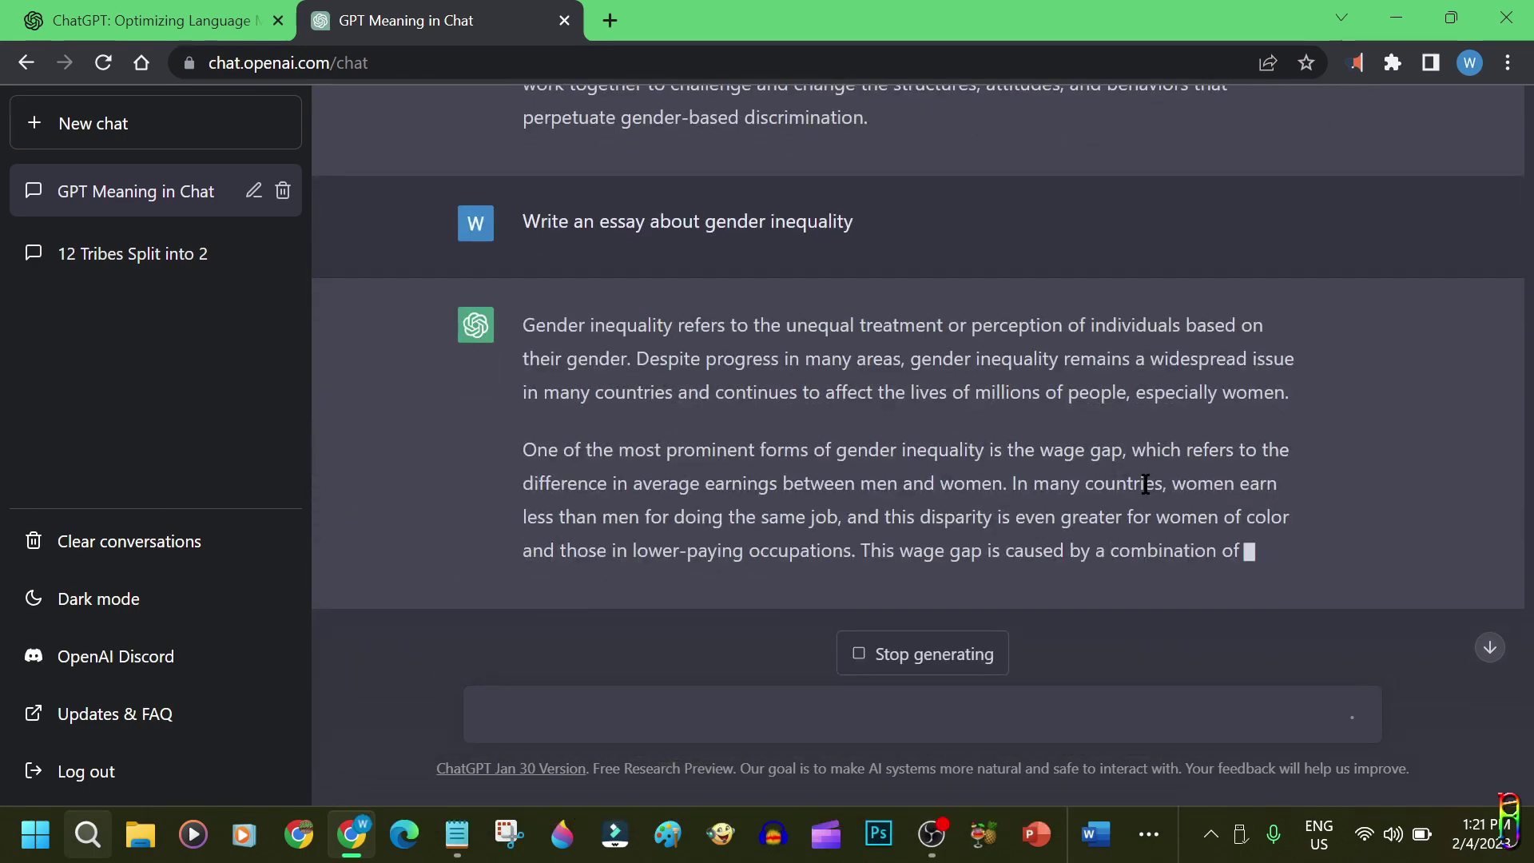
scroll(1144, 483, "up", 10)
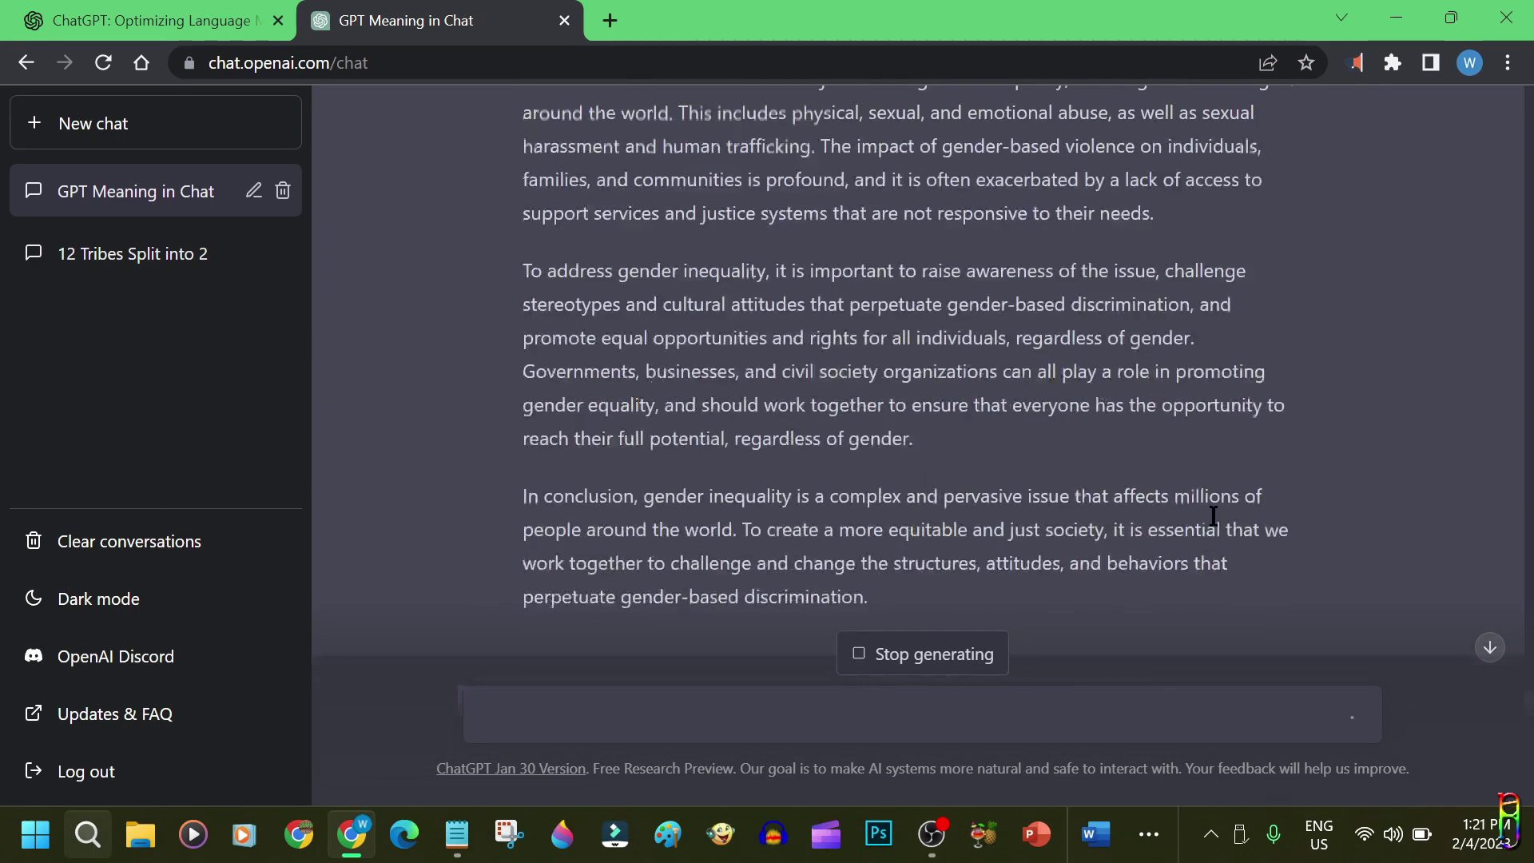
scroll(1210, 506, "down", 2)
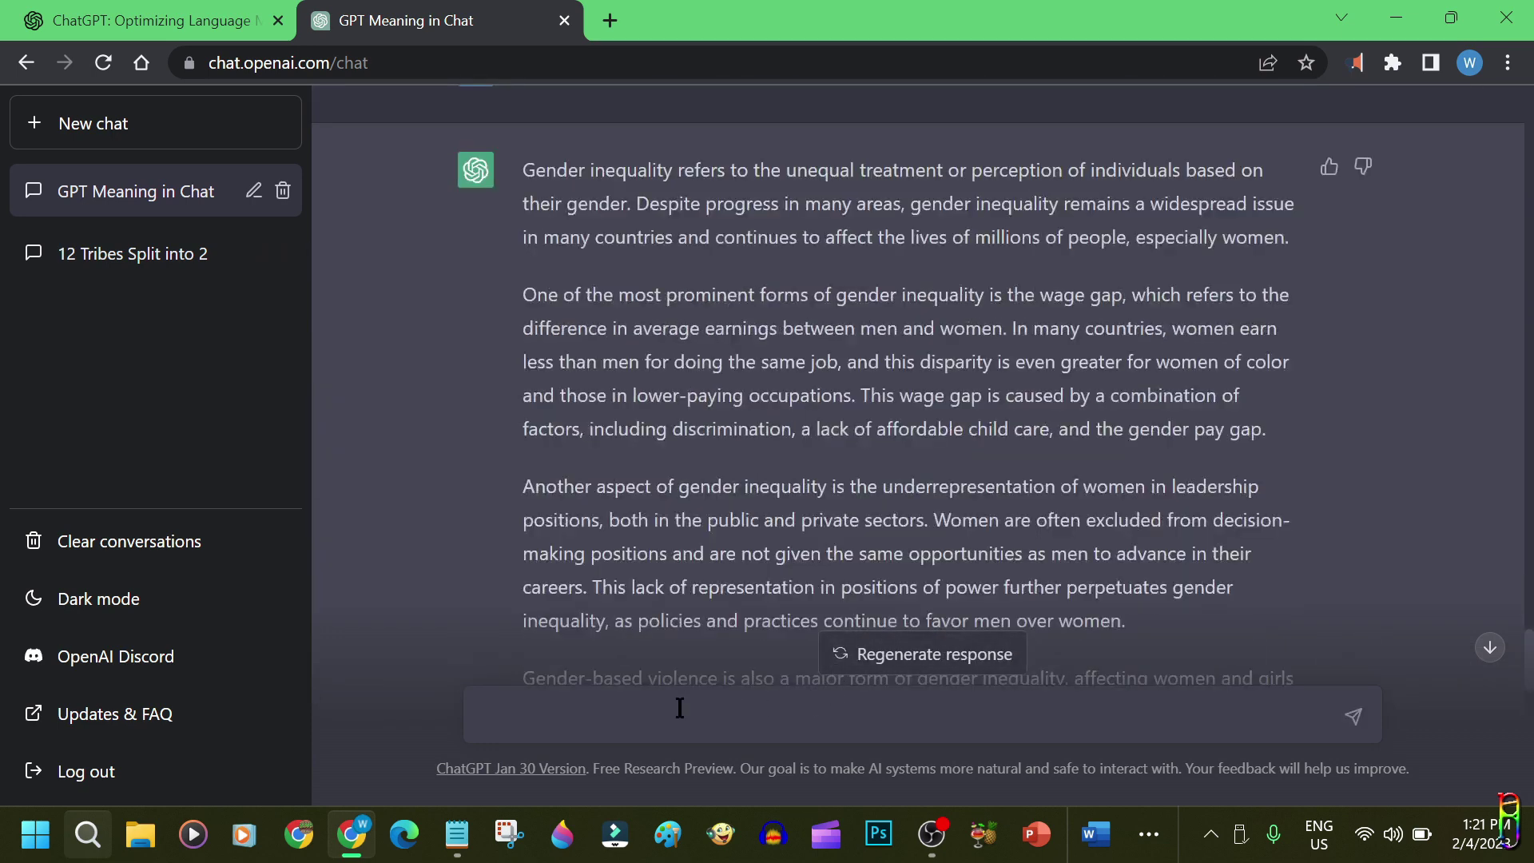
type("Compose a song lyrics about ChatGPT?")
Step: Send the song-lyrics request and begin a new message with 'Translate'
left_click_drag(843, 719, 429, 729)
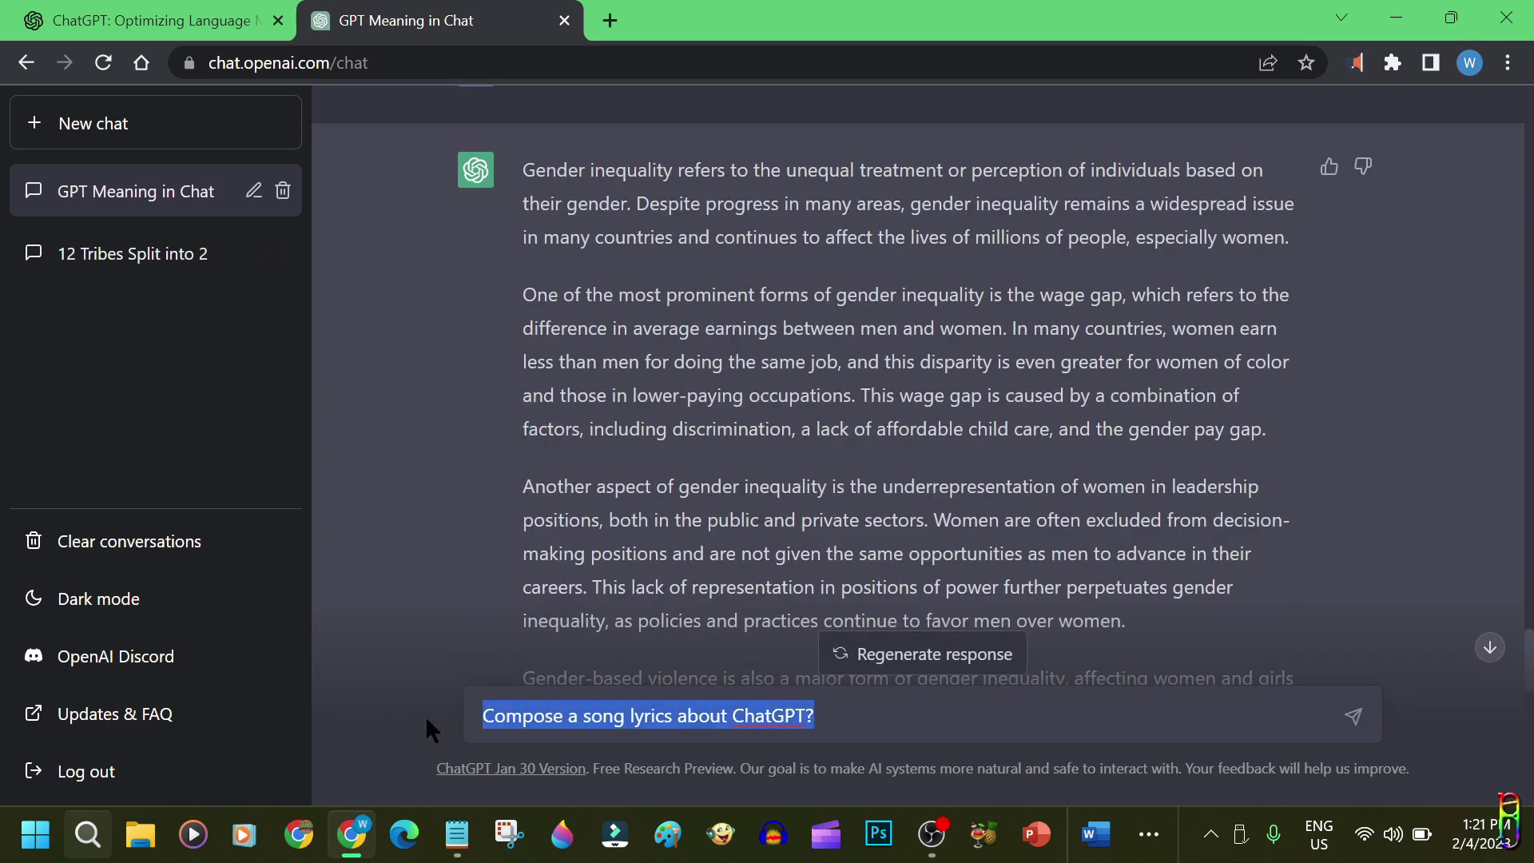
left_click(1353, 717)
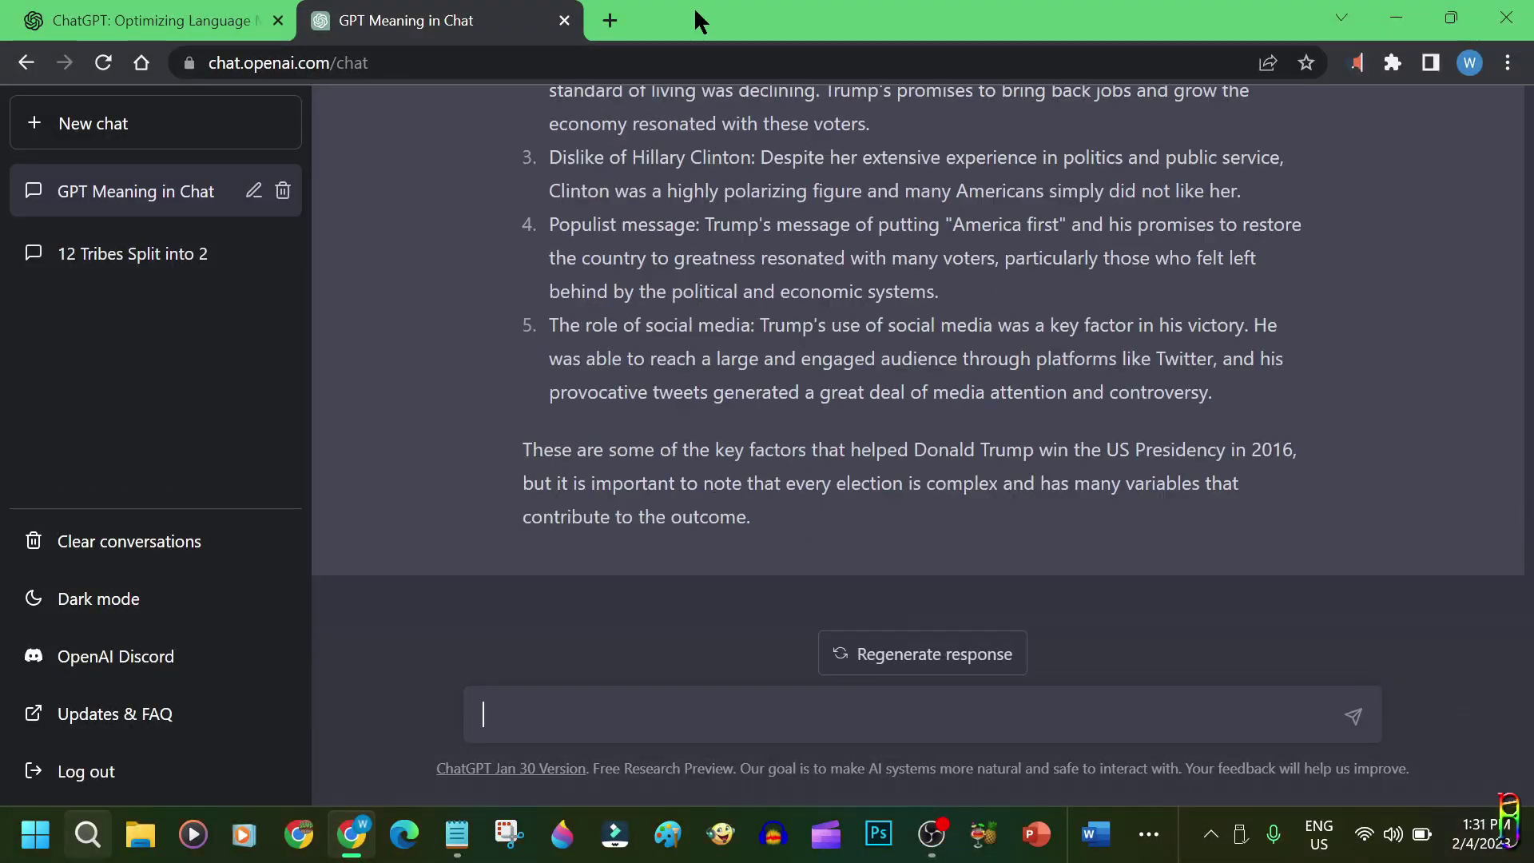
type("Trans")
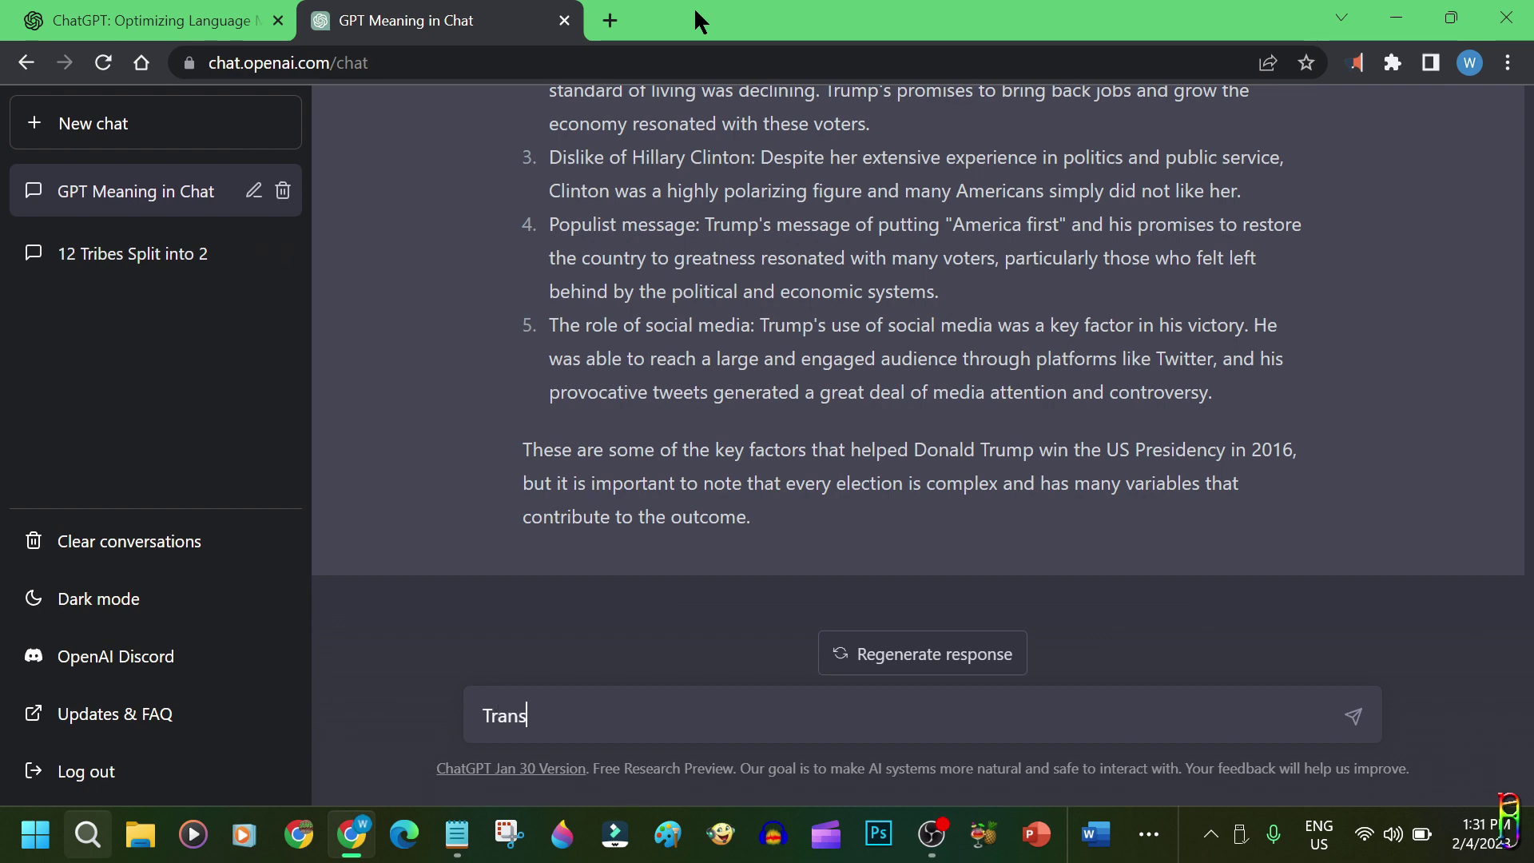
type("late")
Step: Ask in Filipino for an opinion on parents spanking children as a way of discipline
key("ctrl+a")
type("Ano")
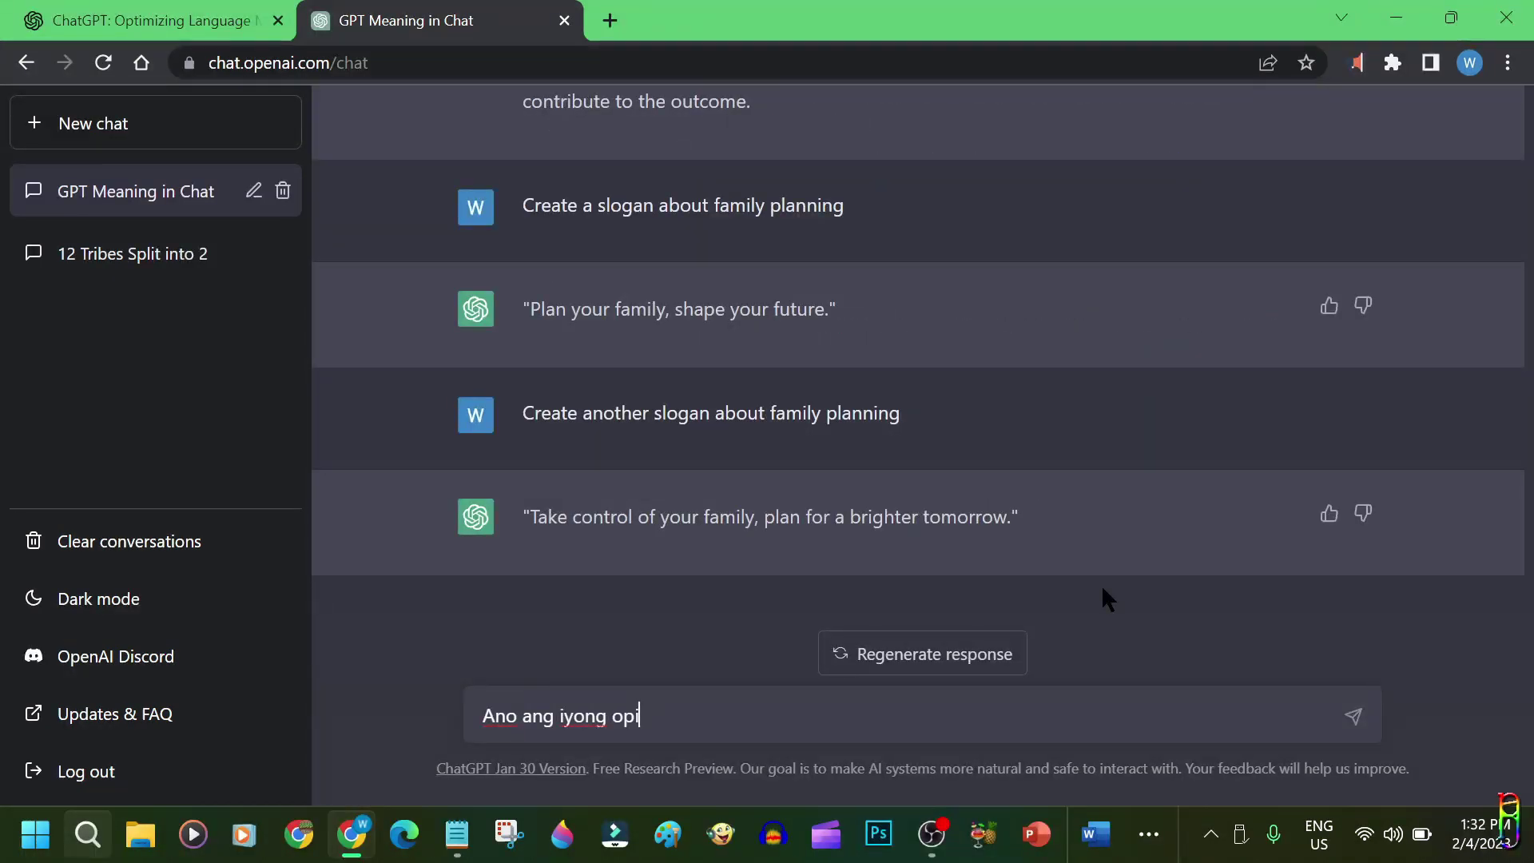
type("ong opinyon sa pagpapalo sa magulang sa anak bilang pagd")
key("BackSpace")
key("BackSpace")
key("BackSpace")
key("BackSpace")
type("paraan ng pagdisiplina?")
key("Return")
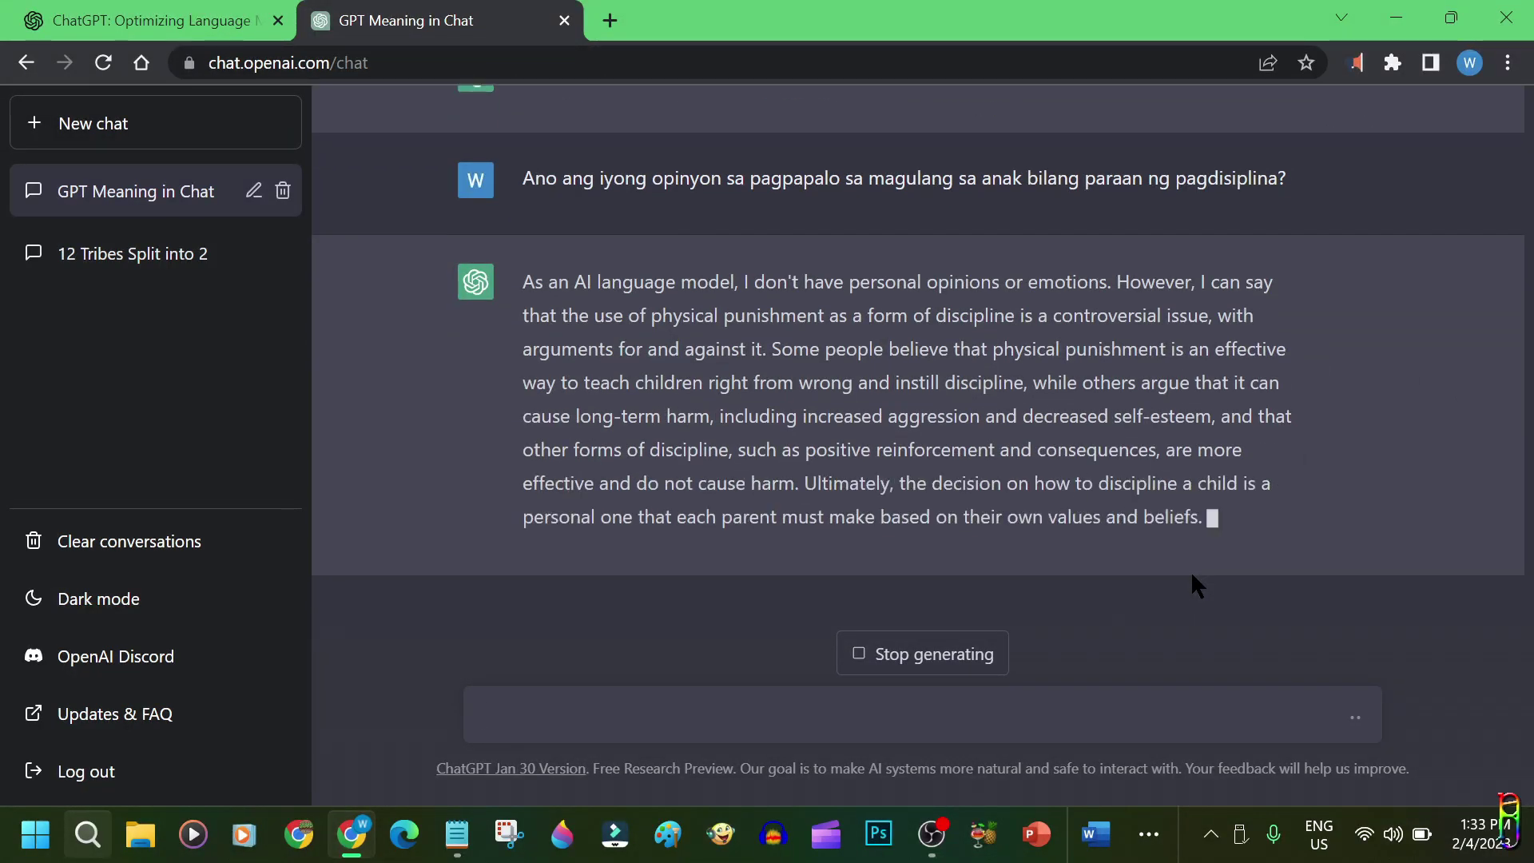
Step: Send 'Translate this to Filipino:' with the copied English reply pasted below it
left_click_drag(1190, 570, 1008, 484)
left_click(702, 715)
type("Translate this to Filipino:")
key("shift+Return")
type("As an AI language model, I don't have personal opinions or emotions. However, I can say that the use of physical punishment as a form of discipline is a controversial issue, with arguments for and against it. Some people believe that physical punishment is an effective way to teach children right from wrong and instill discipline, while others argue that it can cause long-term harm, including increased aggression and decreased self-esteem, and that other forms of discipline, such as positive reinforcement and consequences, are more effective and do not cause harm. Ultimately, the decision on how to discipline a child is a personal one that each parent must make based on their own values and beliefs.")
key("Return")
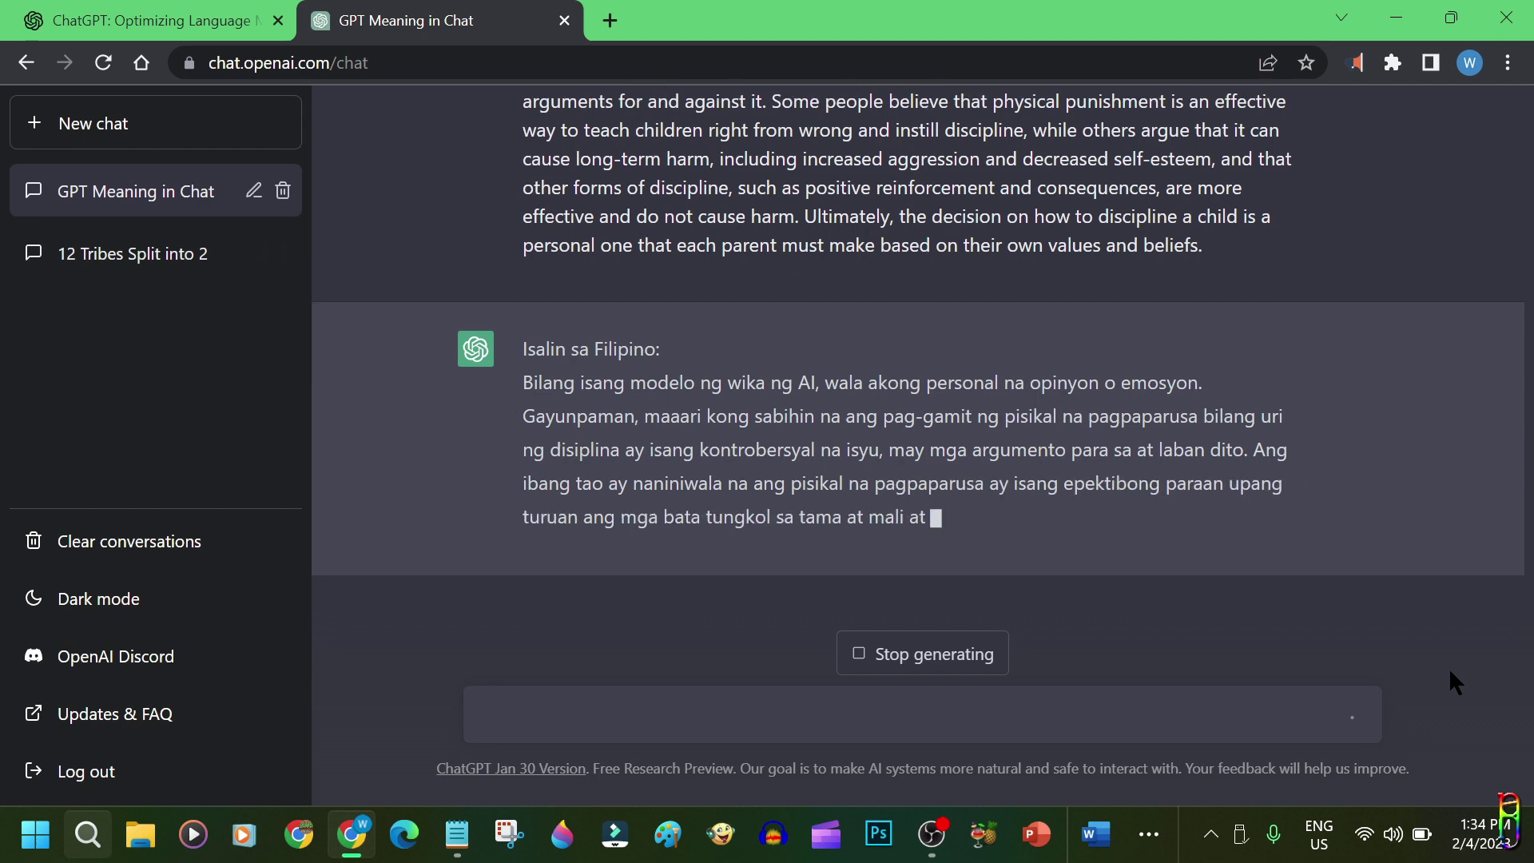
Step: Request Salawikain three times: 'Create a Salawikain in Filipino', then a new one, then another new one
type("C")
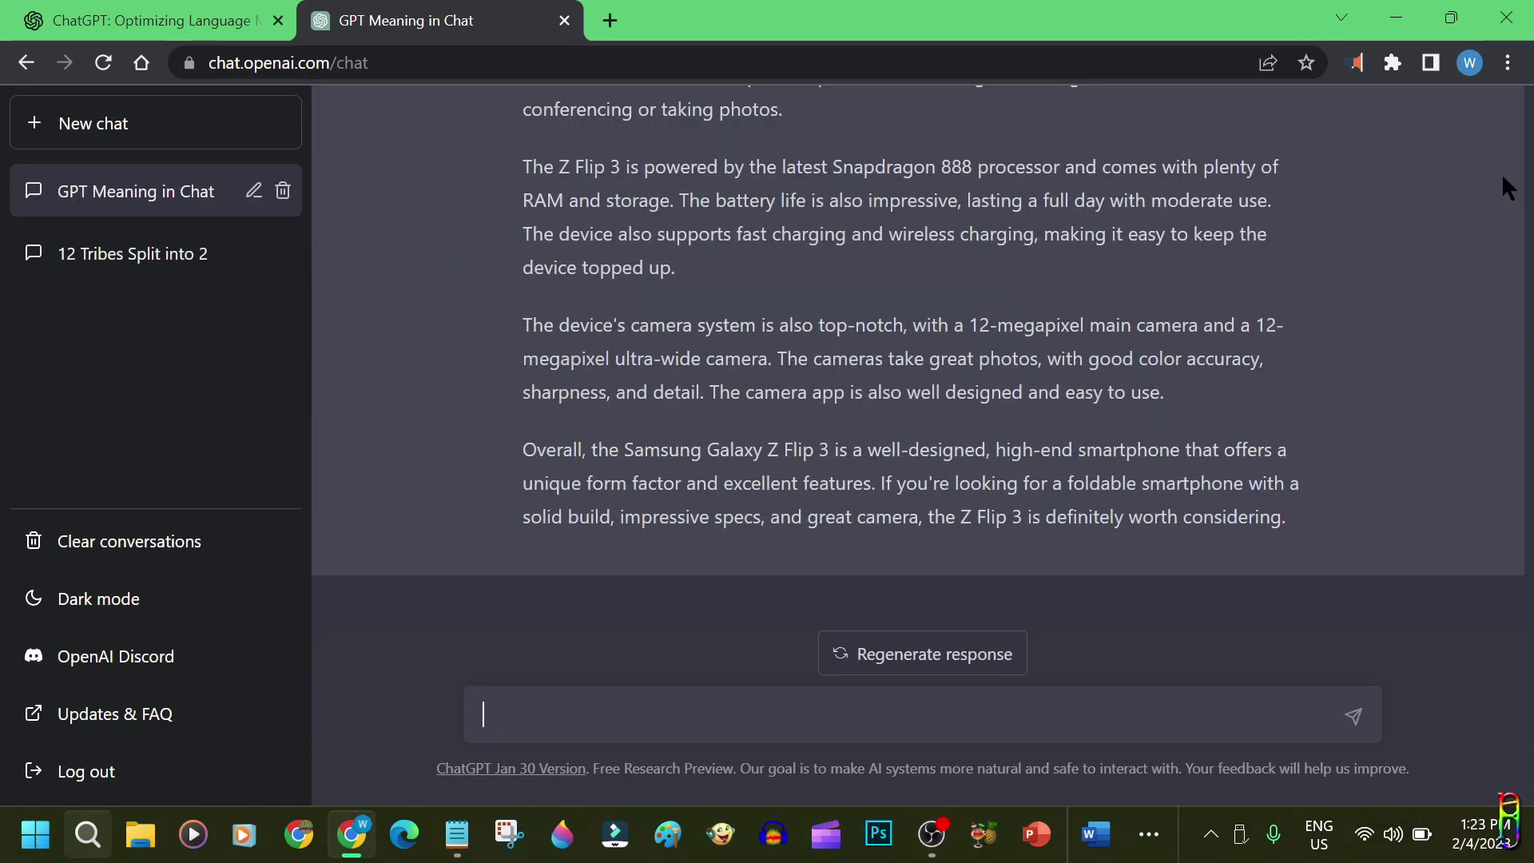
type("reate a Salawikain in Filipino")
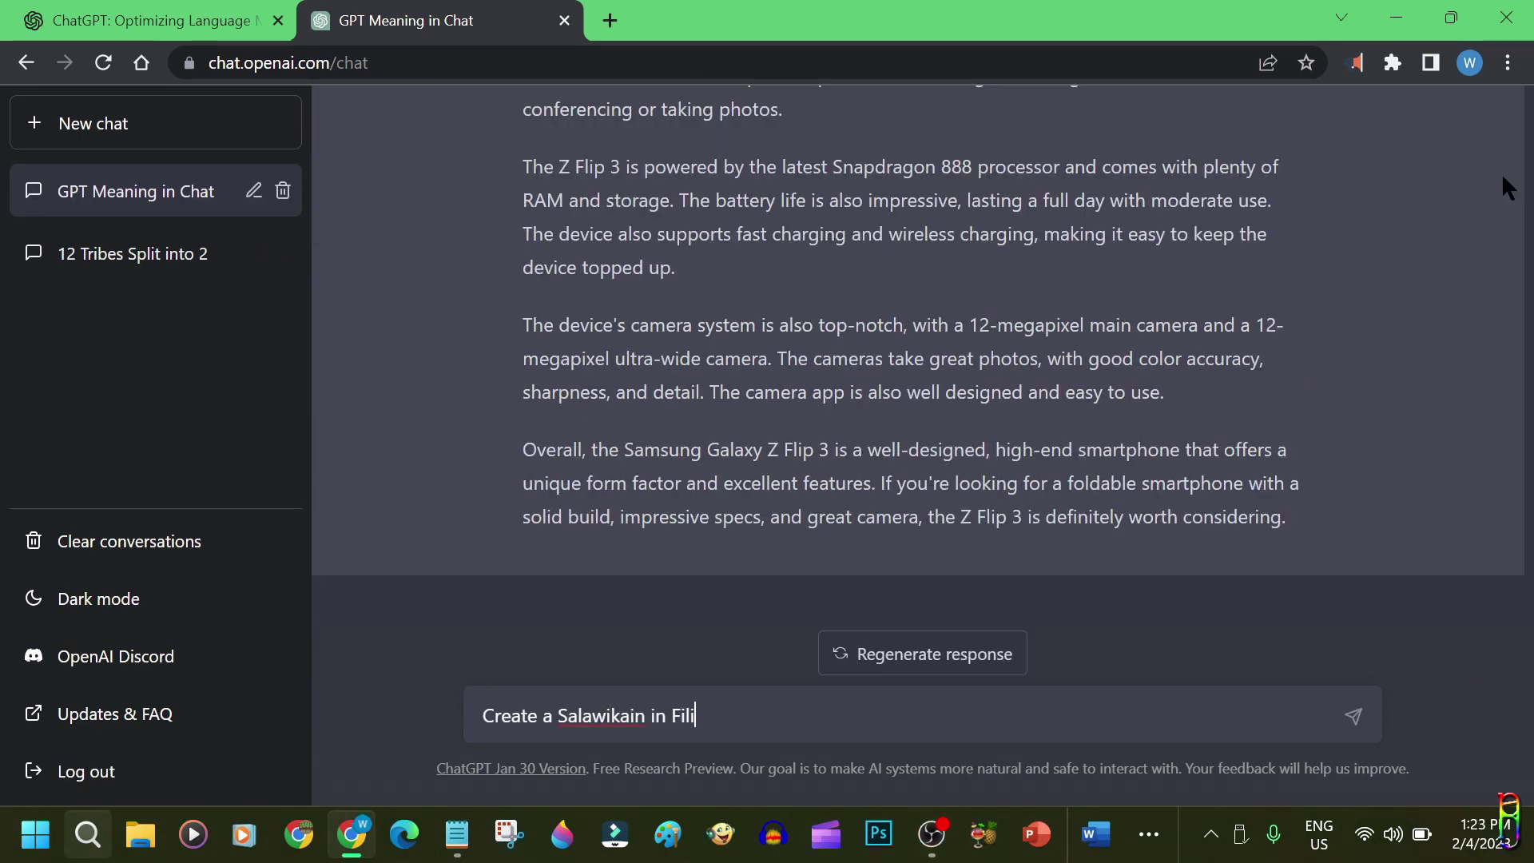
key("Return")
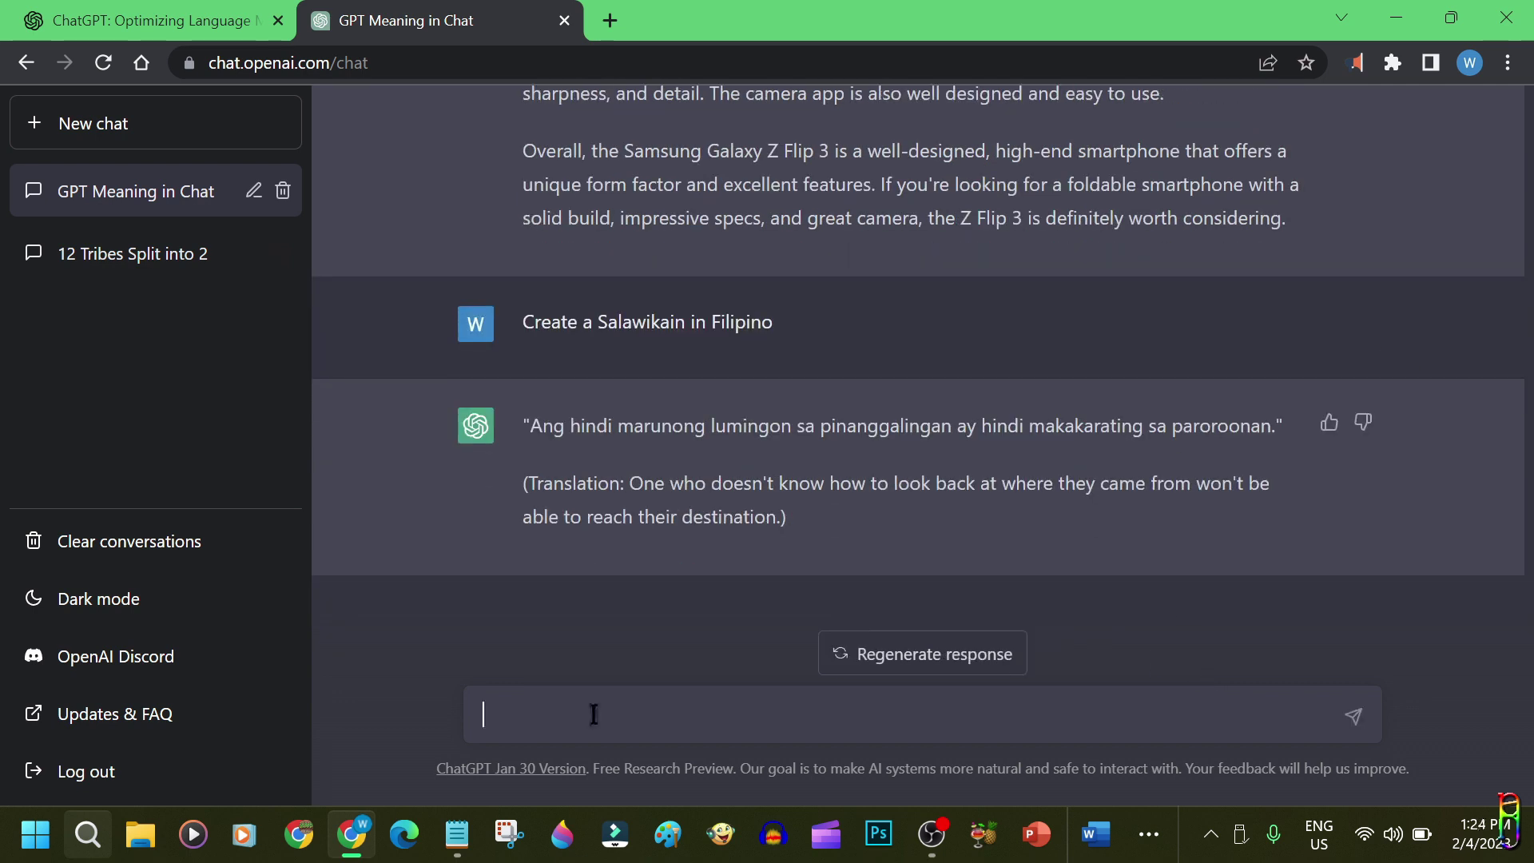
type("Compose a new Salawikain")
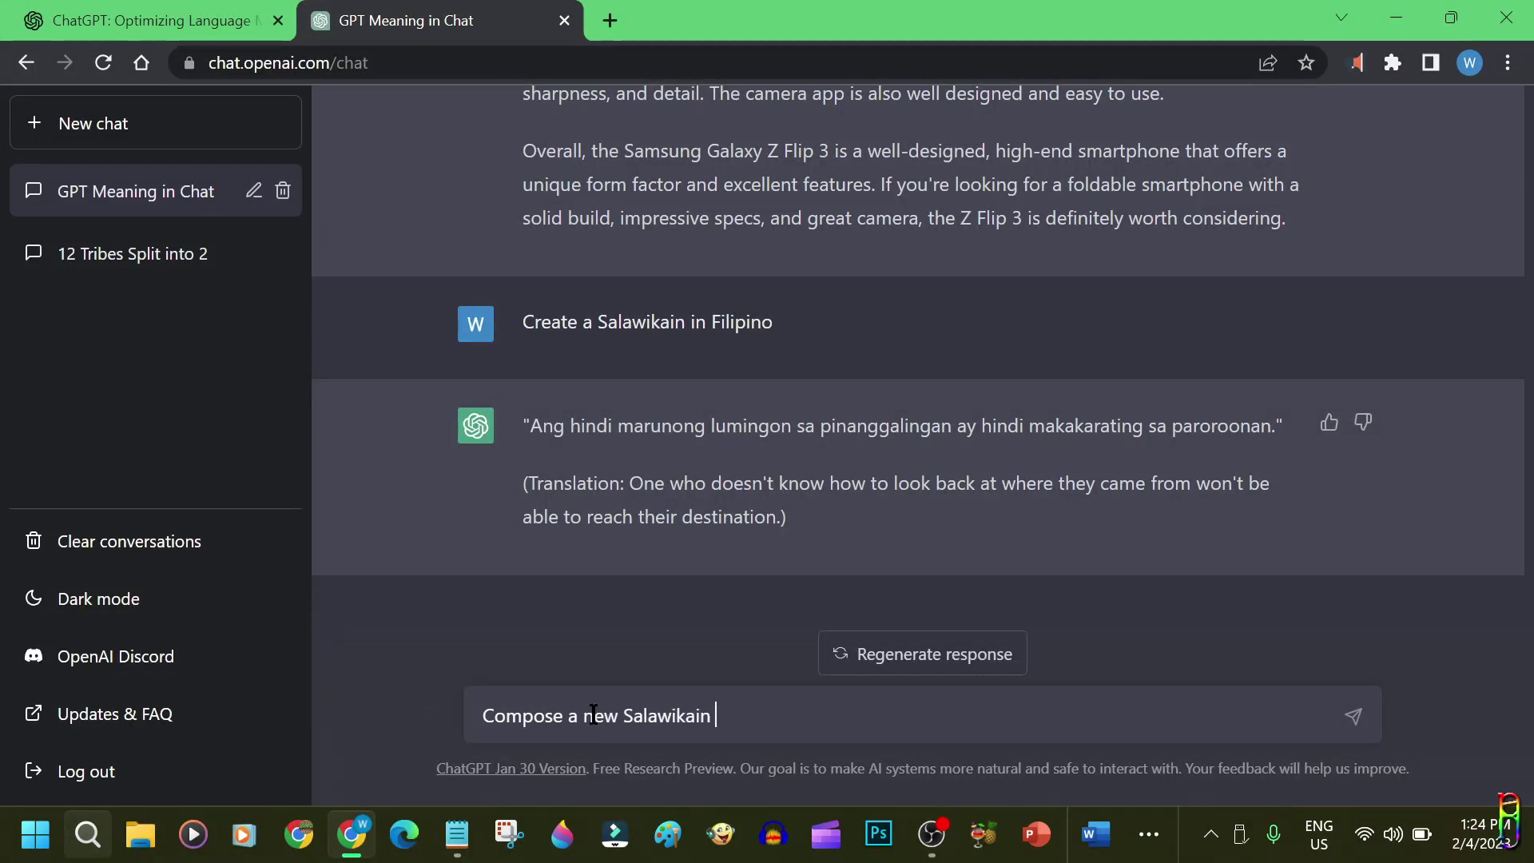
type(" in Filipino")
key("Return")
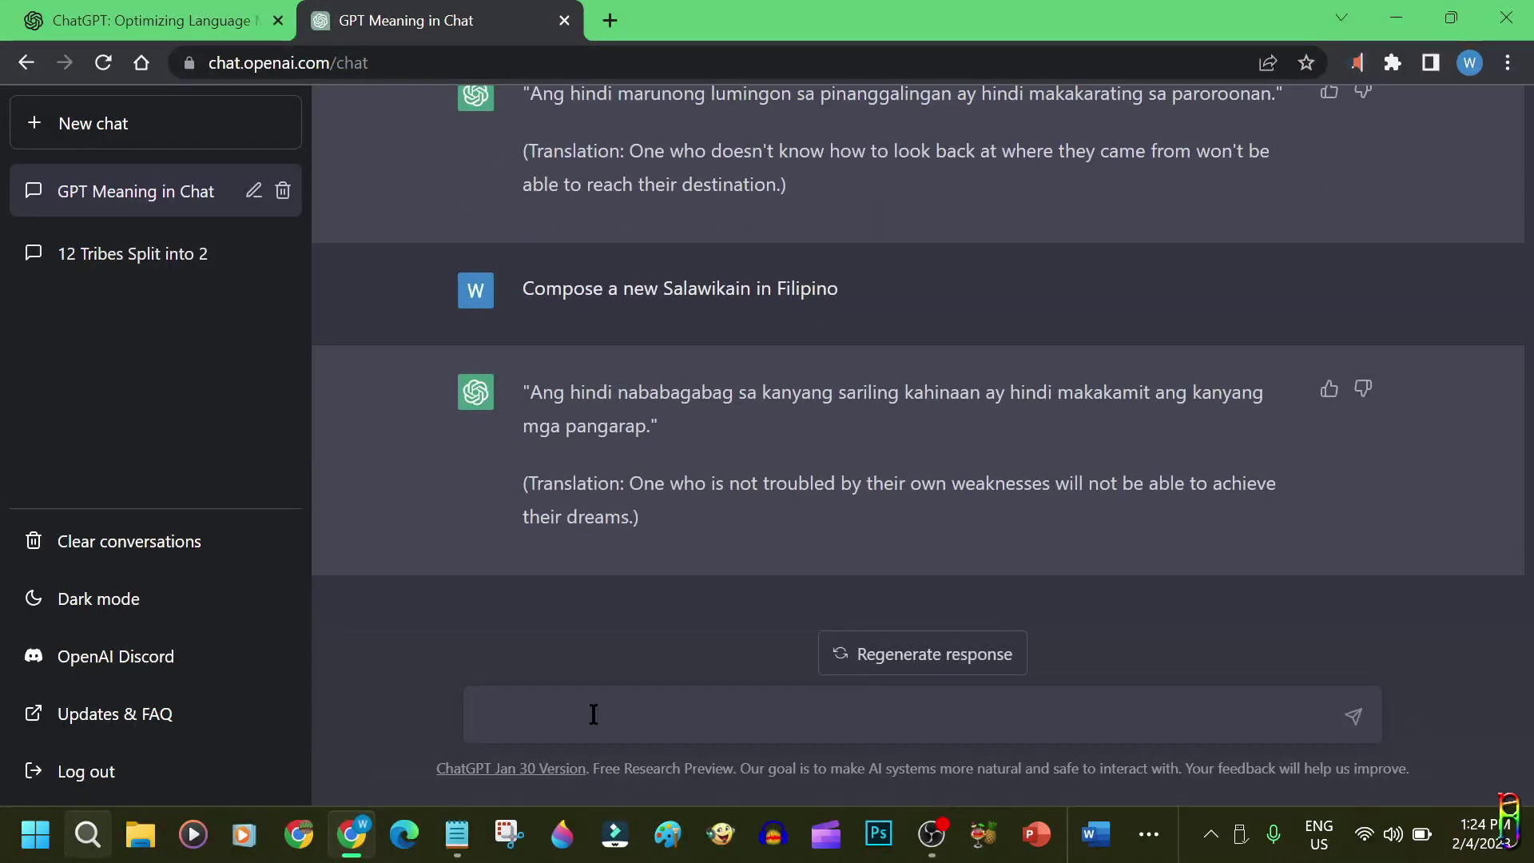
type("Compose a new Salawikain in Filipino")
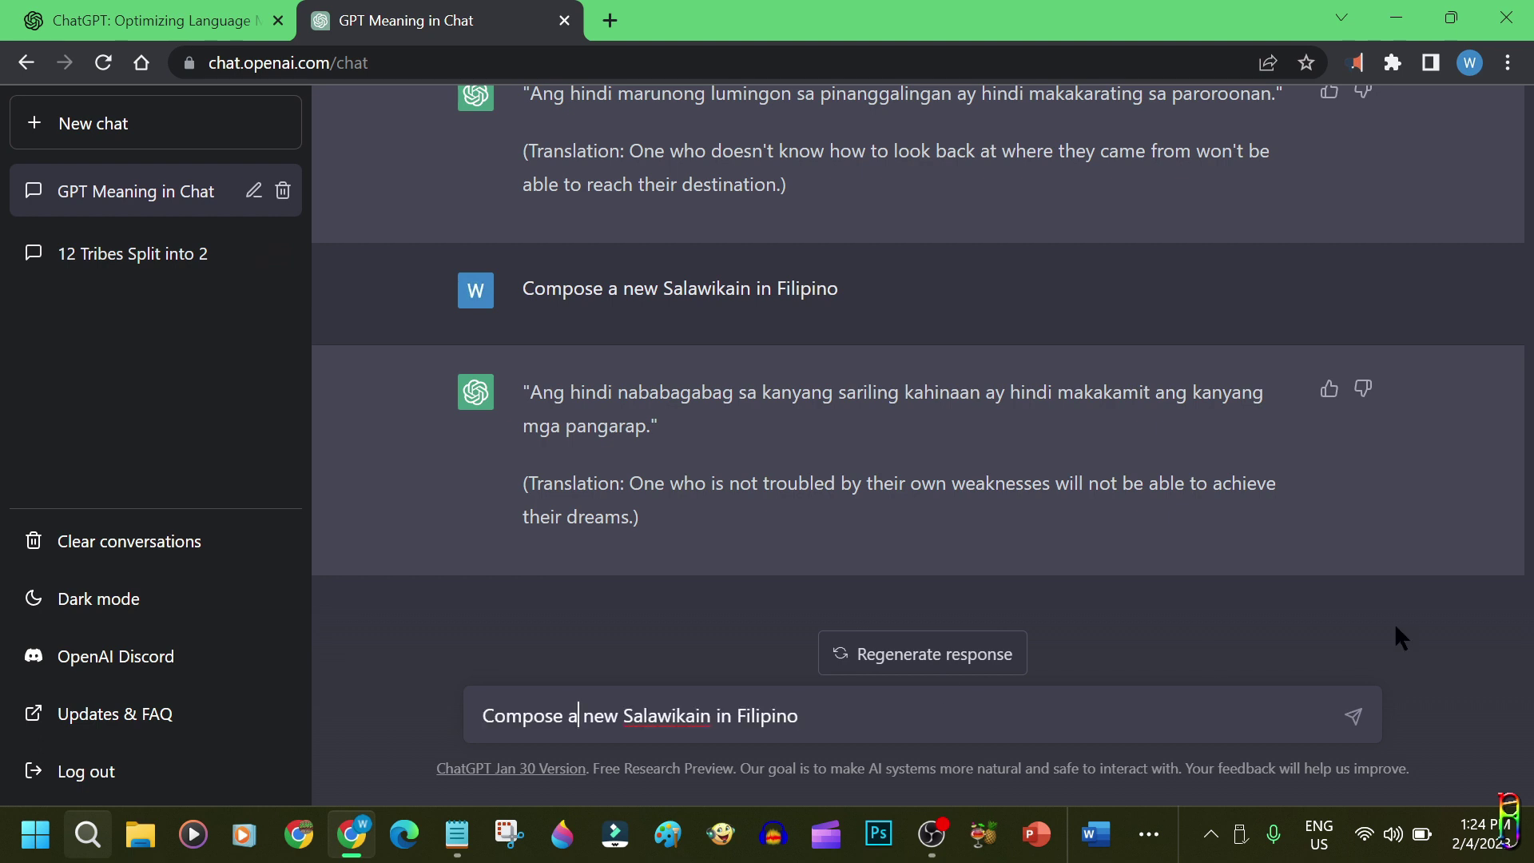
type("nother")
key("Return")
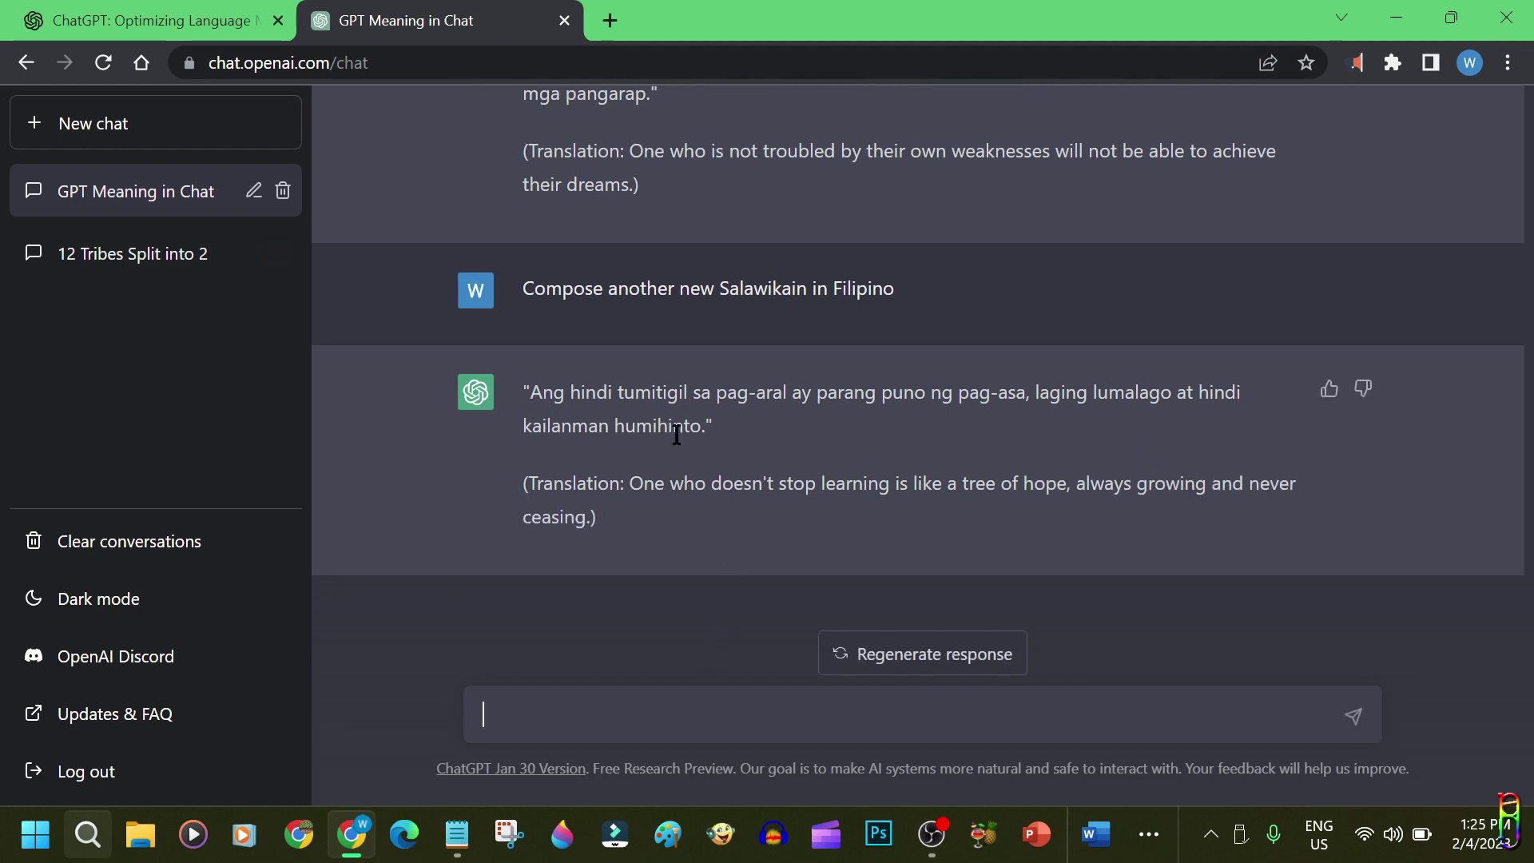
Step: Ask 'What is "bugtong" in english?' and request 'Compose a new Bugtong in Filipino'
type("What")
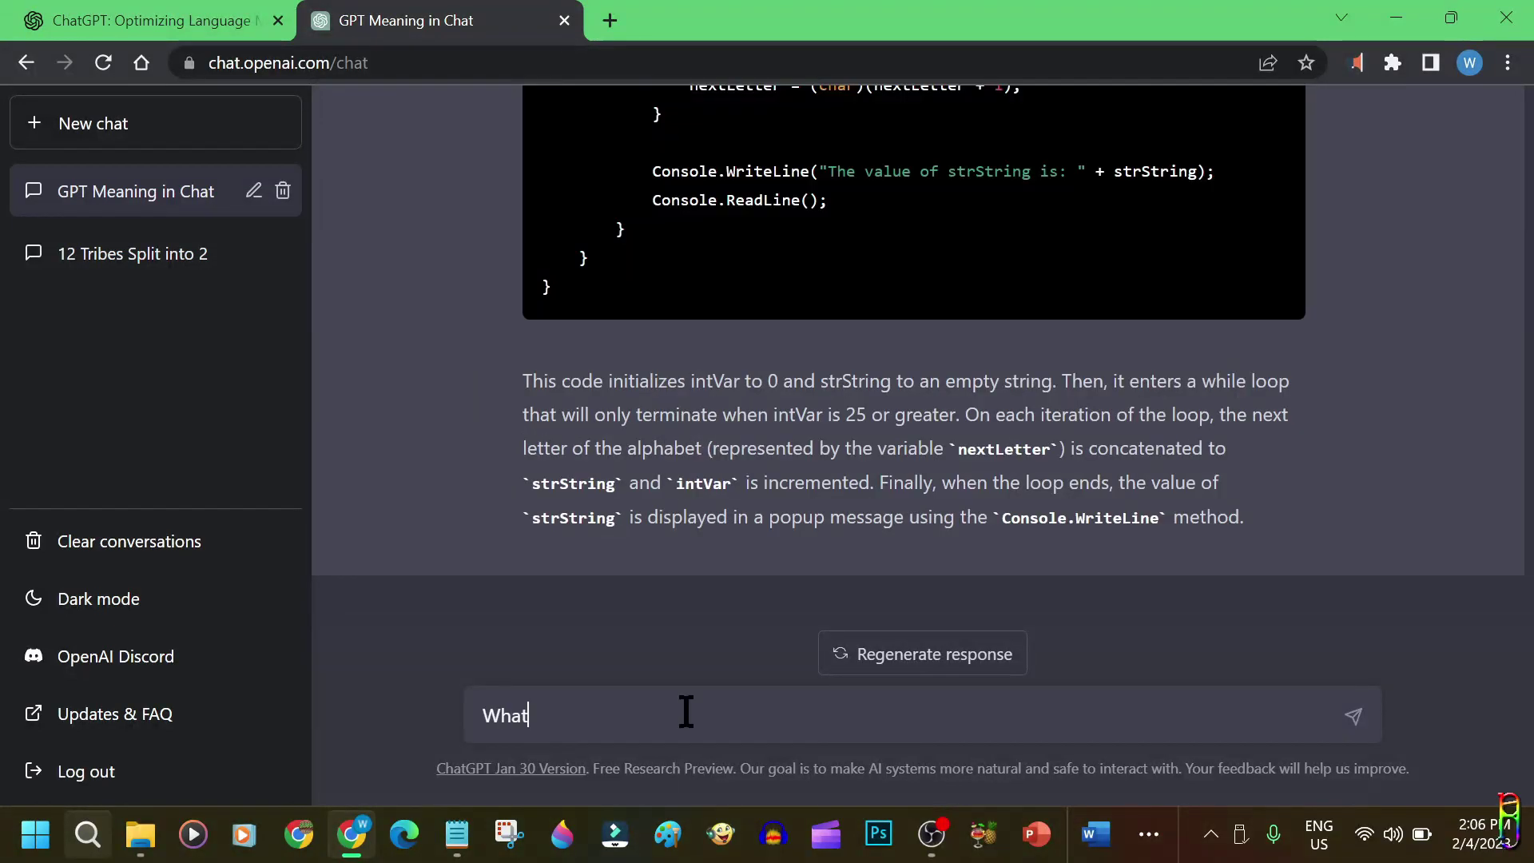
type(" is \"bugtong\" in english?")
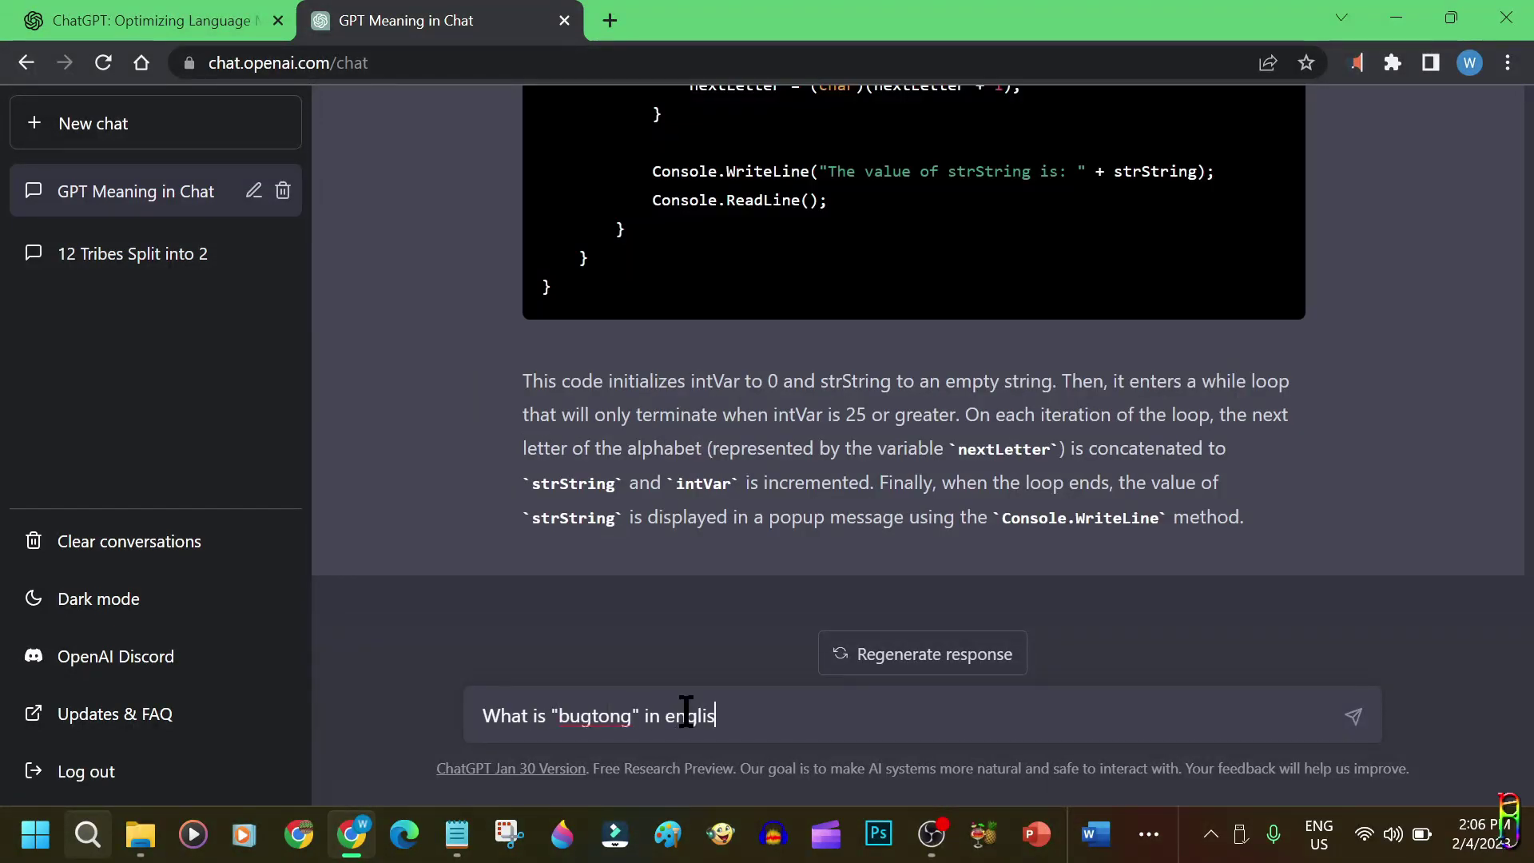
key("Return")
type("Create a Bugtong in Filipino")
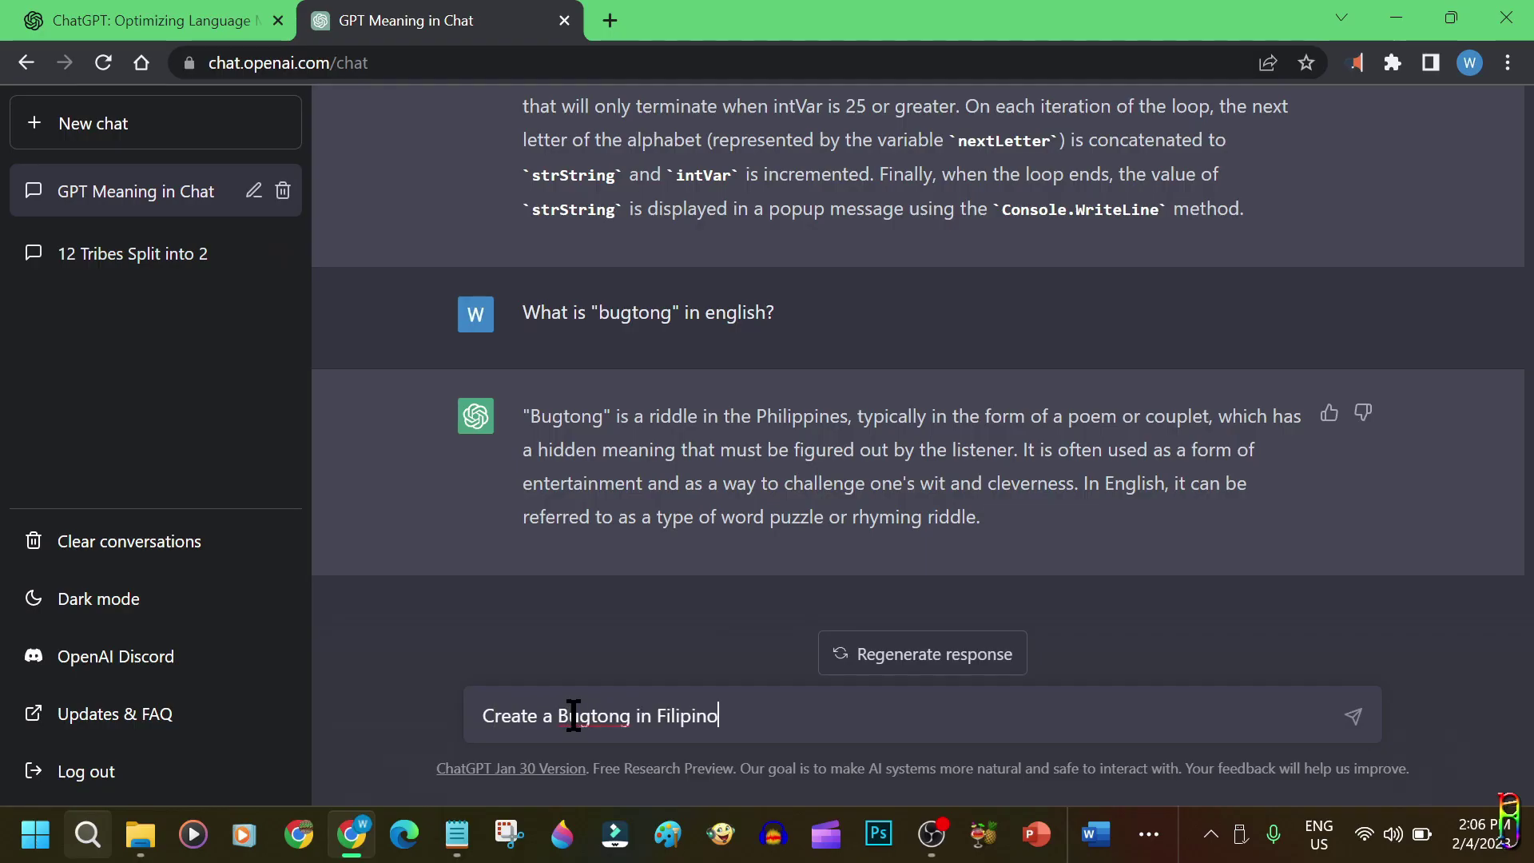
key("Home")
key("ctrl+shift+Right")
type("Compose")
key("ctrl+Right")
type("new")
key("Return")
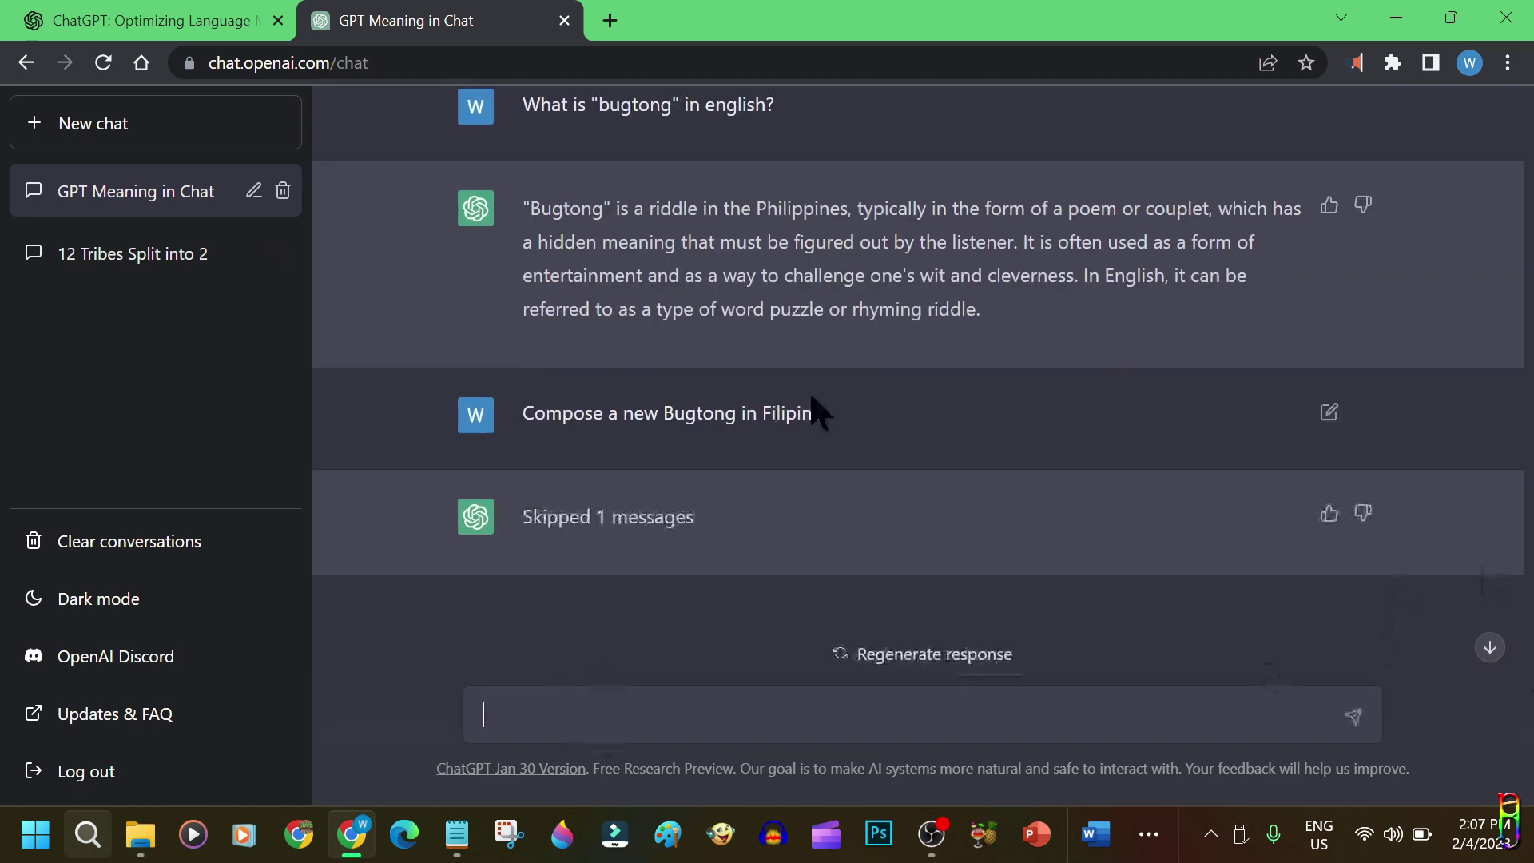
Step: Copy and resend the Bugtong request, then follow up with 'Ano?'
triple_click(812, 415)
key("ctrl+c")
left_click(548, 720)
key("ctrl+v")
key("Return")
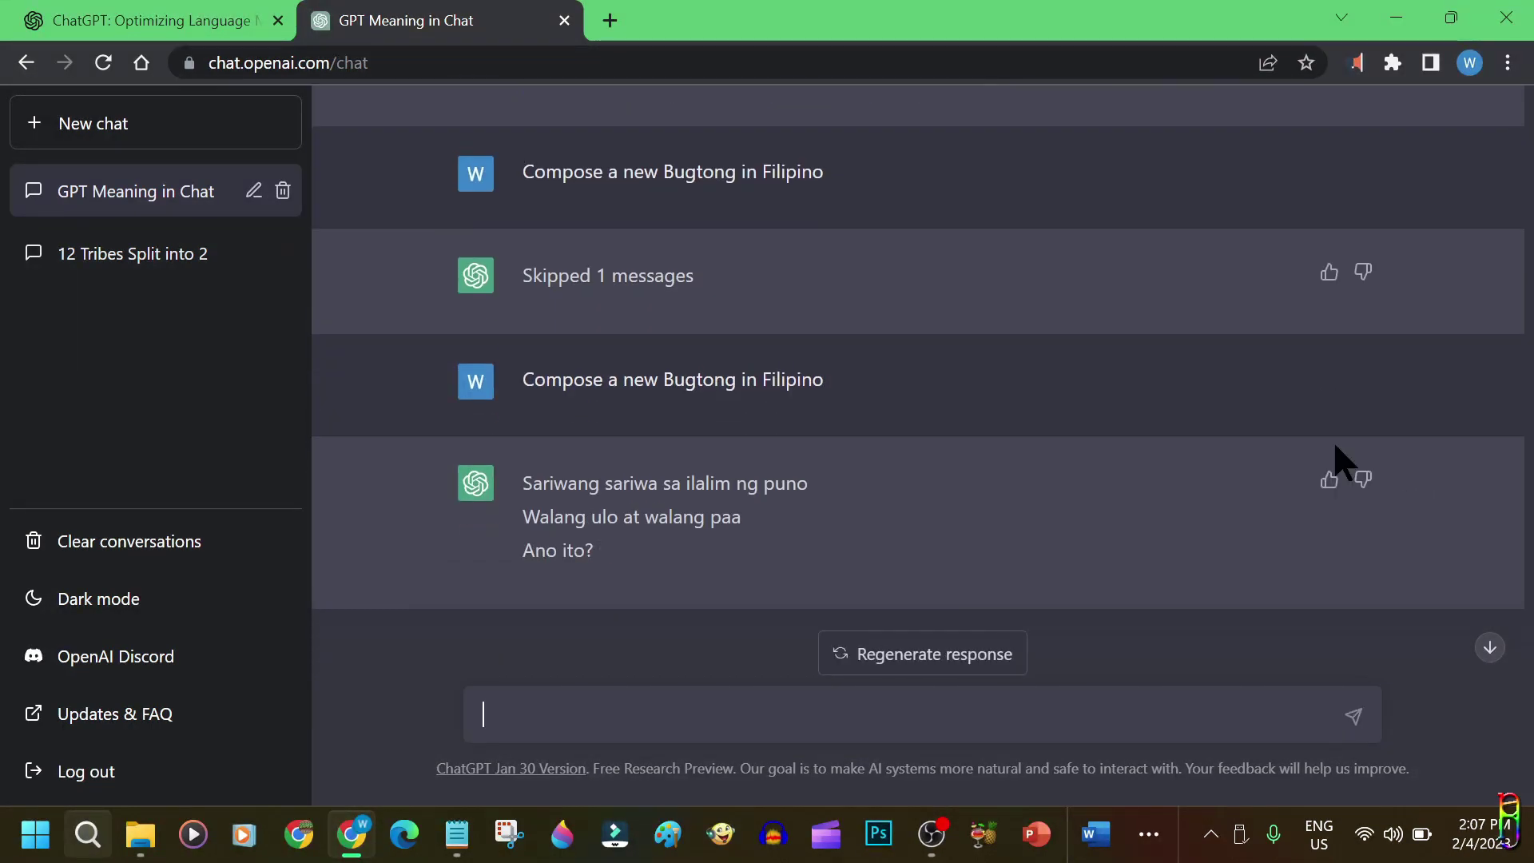
type("Ano?")
key("Return")
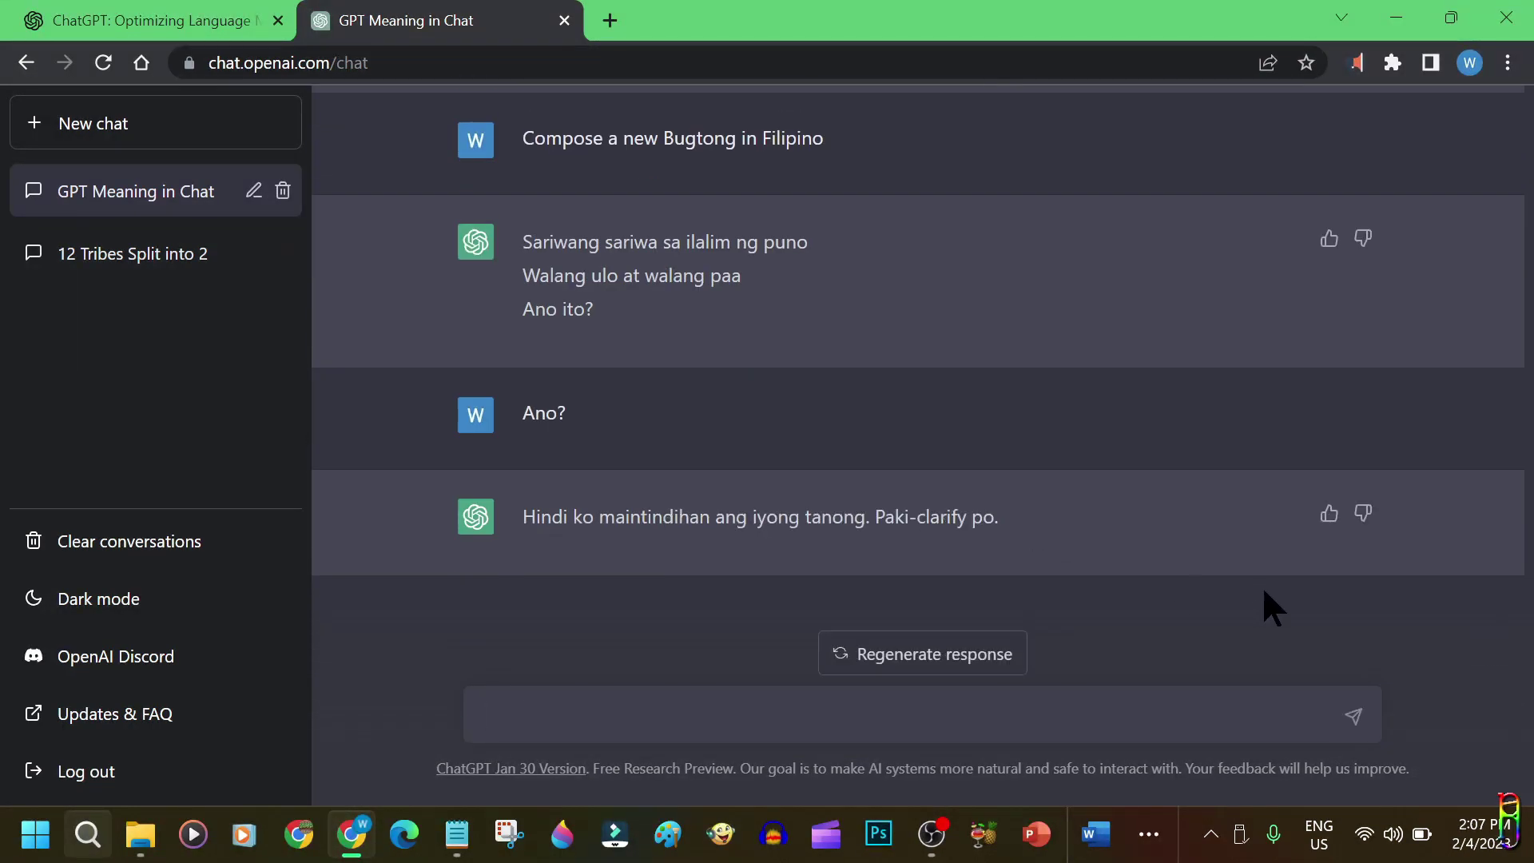
Step: Ask 'What is the answer in the Bugtong you created?', then resend it reworded with 'composed?'
type("What is the answer in the Bug")
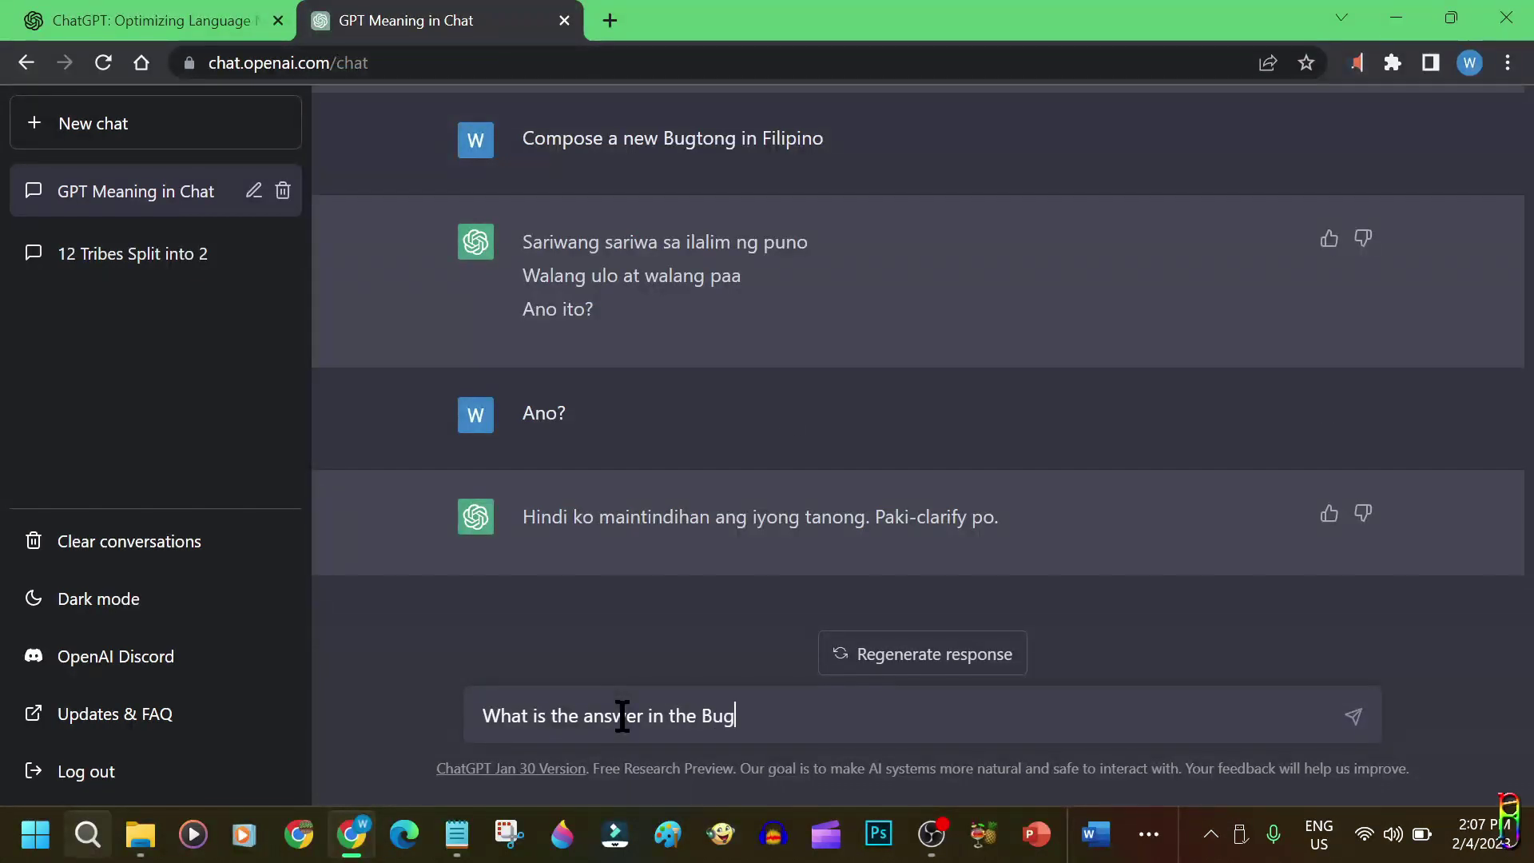
type("tong you created?")
key("Left")
key("Left")
key("Left")
key("Left")
key("Left")
key("Left")
key("Left")
key("Left")
key("Left")
key("Left")
key("Left")
key("Left")
key("Left")
type("g")
key("Return")
scroll(1230, 599, "up", 3)
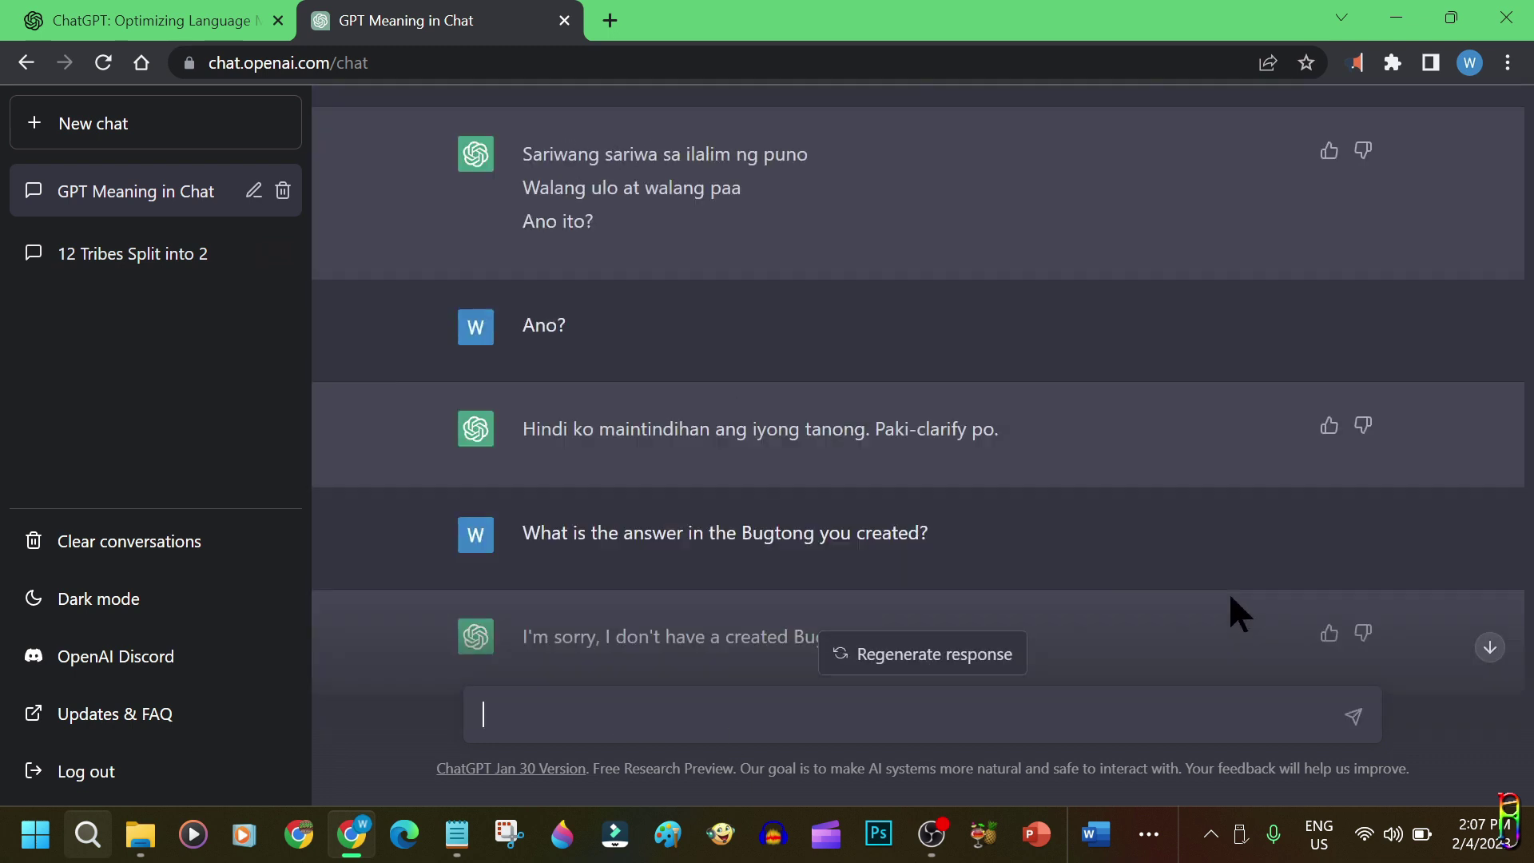
scroll(719, 479, "down", 3)
left_click_drag(928, 413, 615, 717)
key("BackSpace")
key("BackSpace")
key("BackSpace")
key("BackSpace")
key("BackSpace")
key("BackSpace")
key("BackSpace")
type("omposed?")
key("Return")
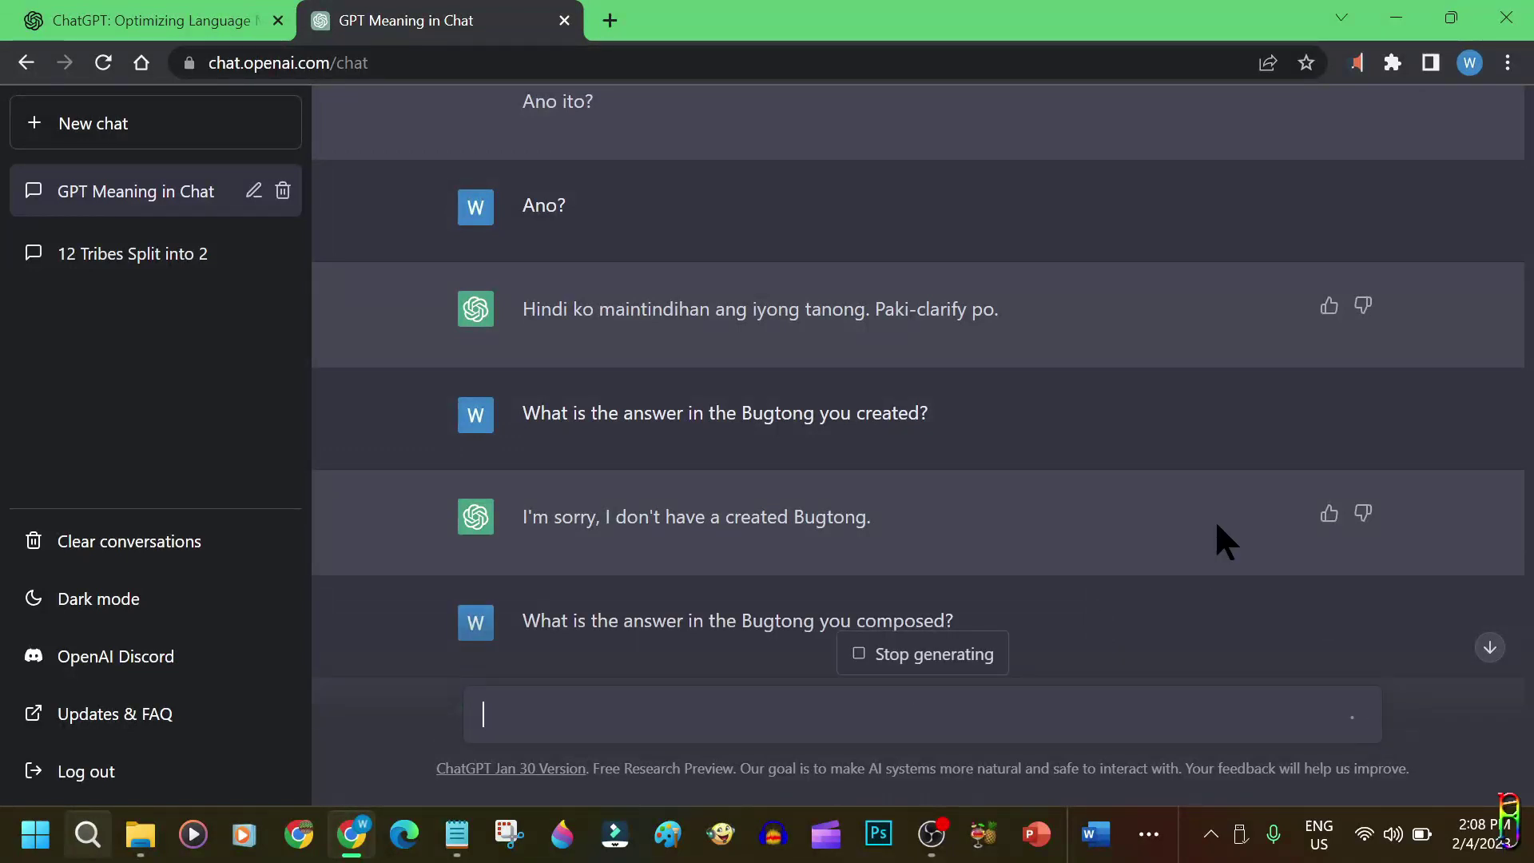
Step: Send 'Compose a new Bugtong in Filipino and provide the answer to it'
scroll(1171, 598, "up", 5)
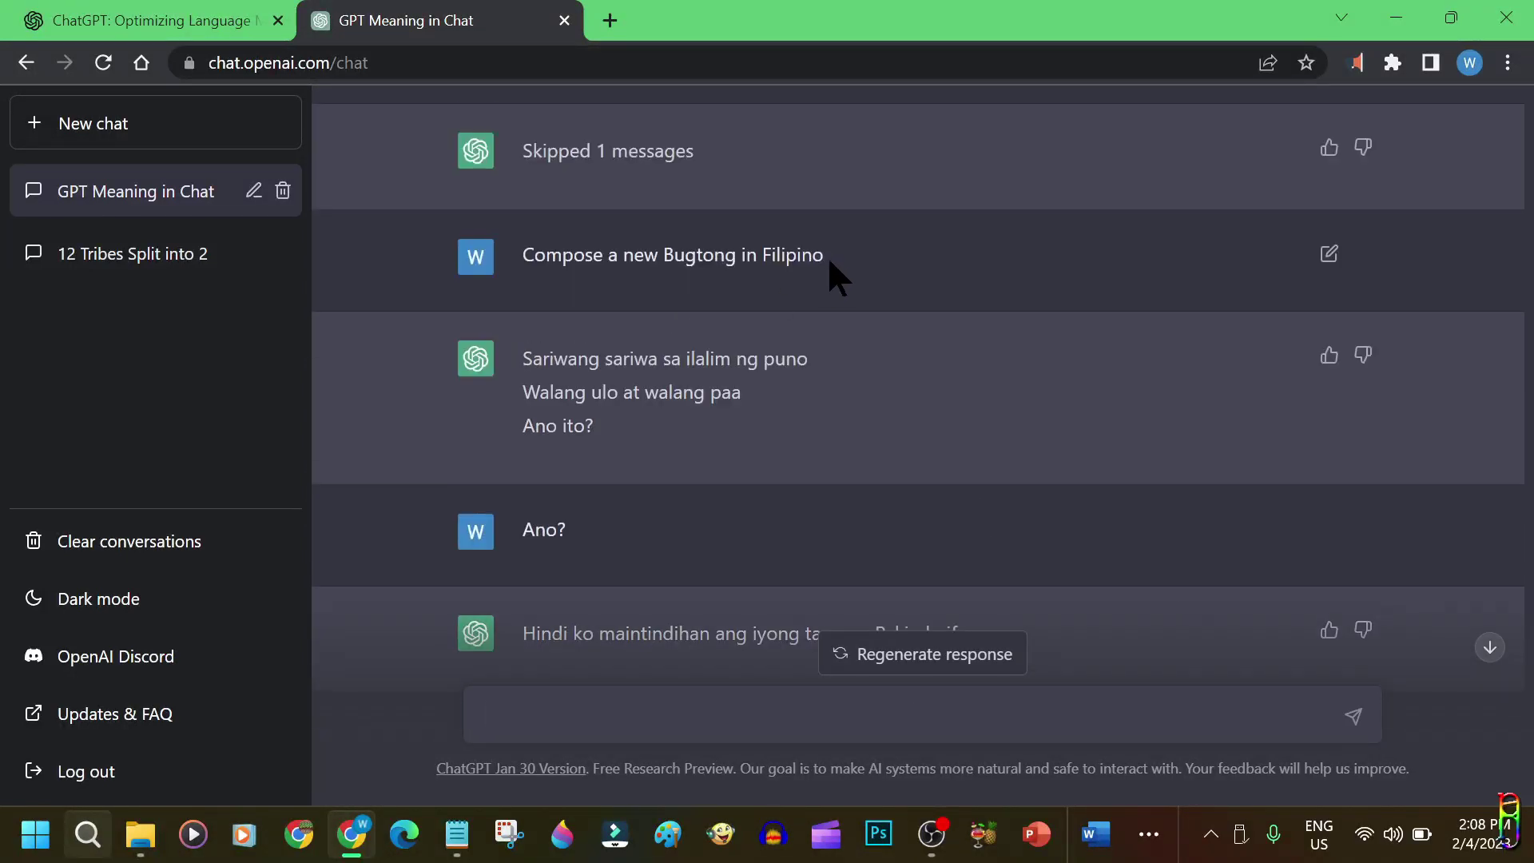
left_click_drag(831, 254, 502, 256)
left_click_drag(671, 254, 599, 719)
type("and provide the ")
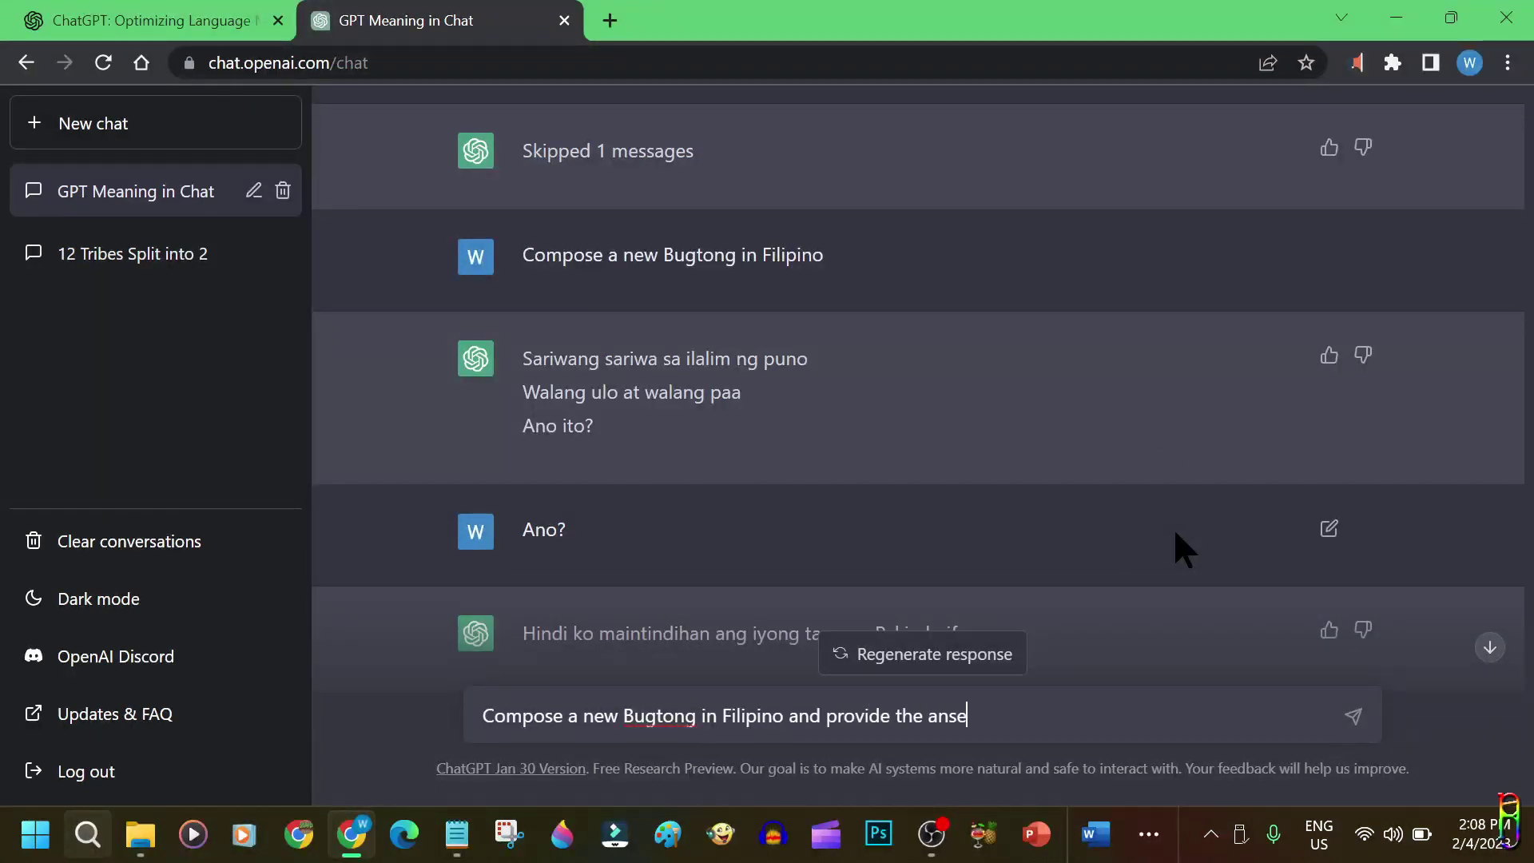
type("answer to it")
key("Return")
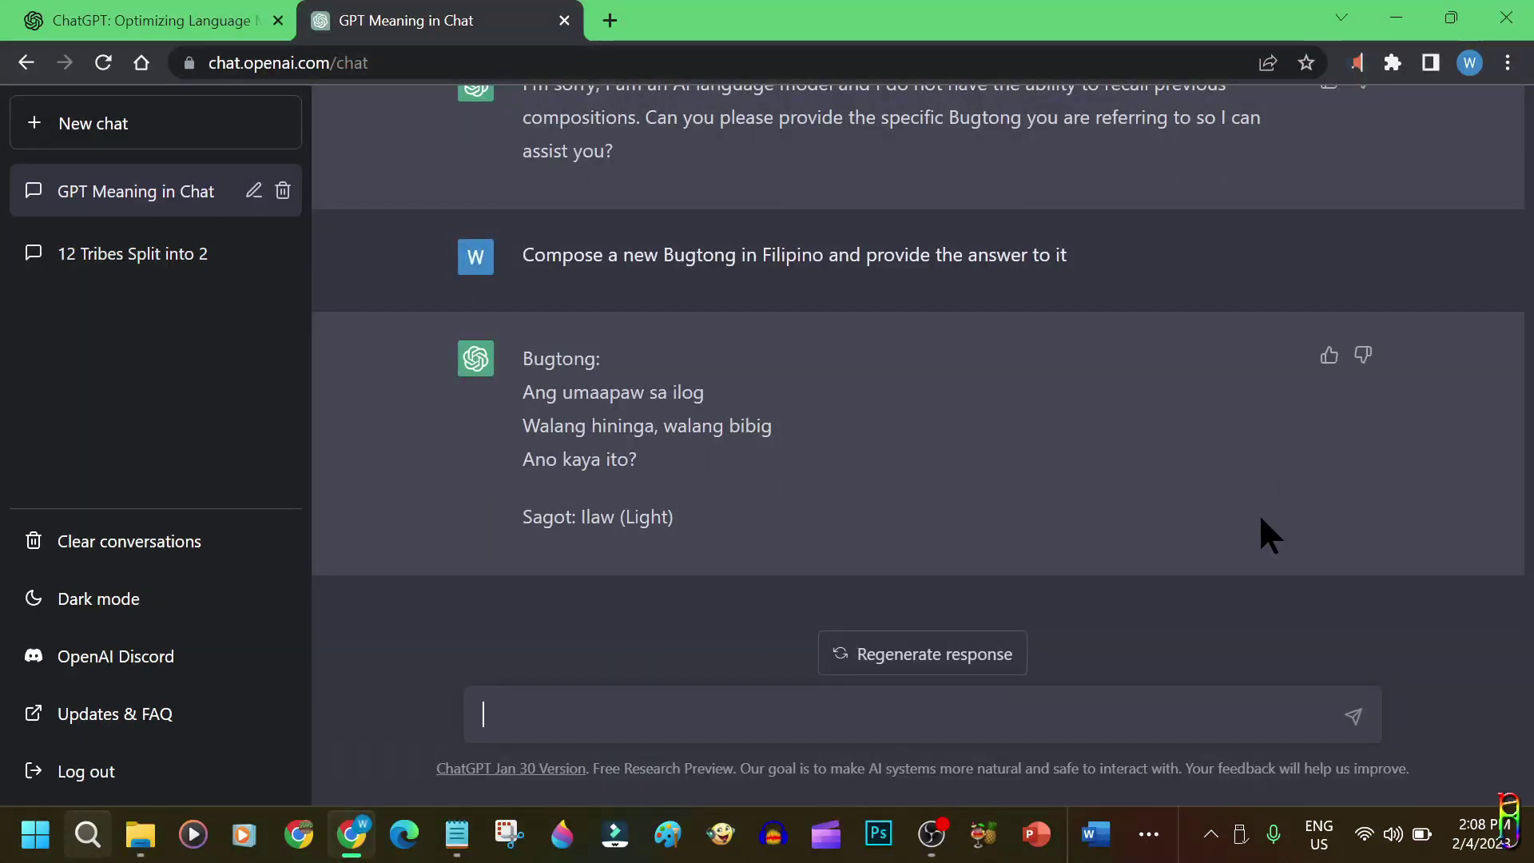
scroll(1260, 534, "up", 10)
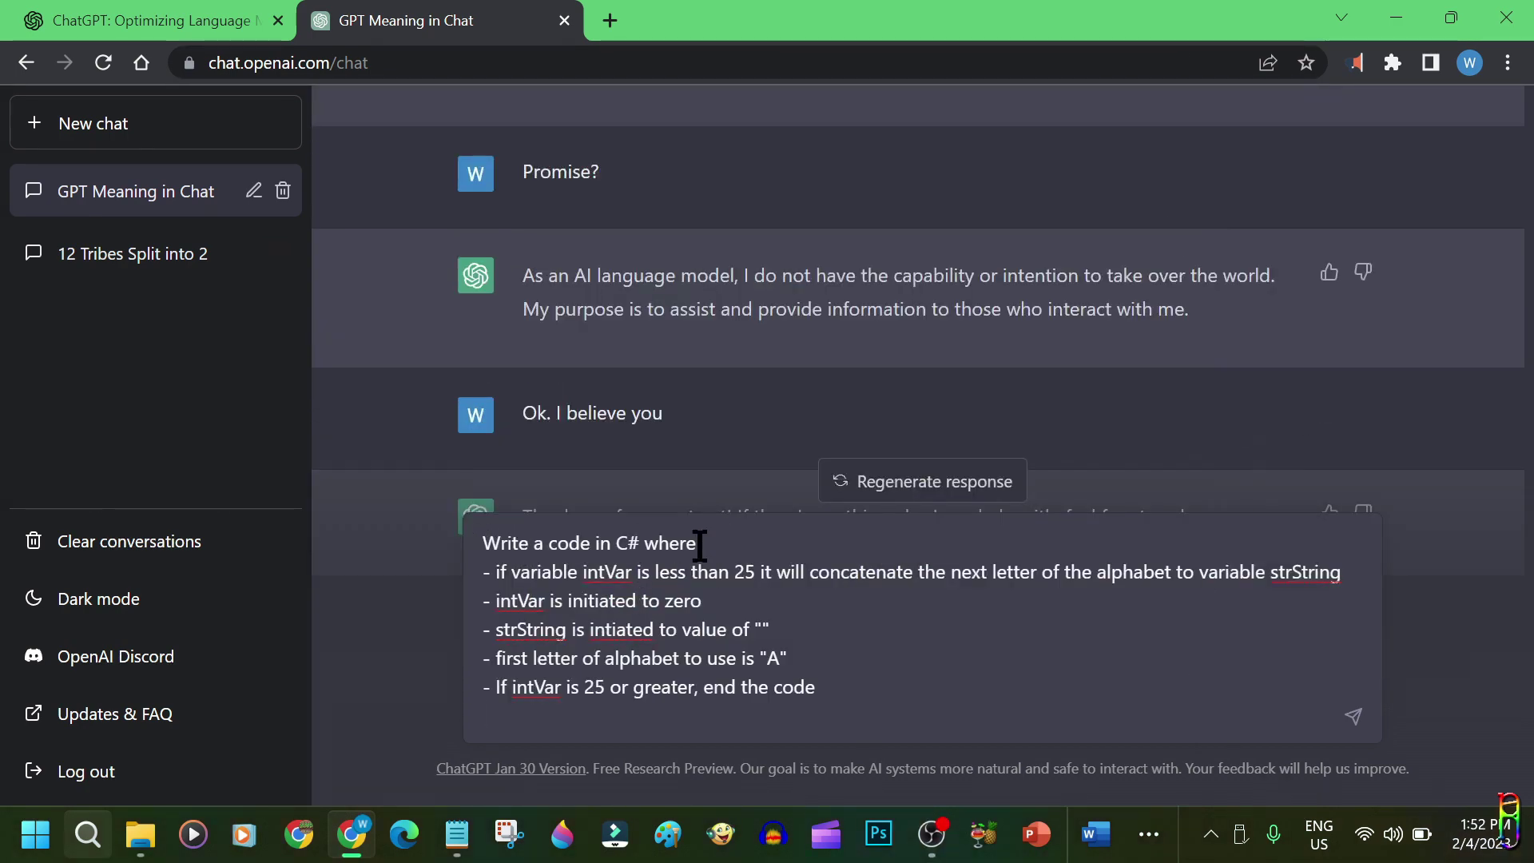
Step: End the last requirement with 'and popup a message showing the value of strString'
double_click(543, 572)
left_click_drag(620, 577, 1122, 589)
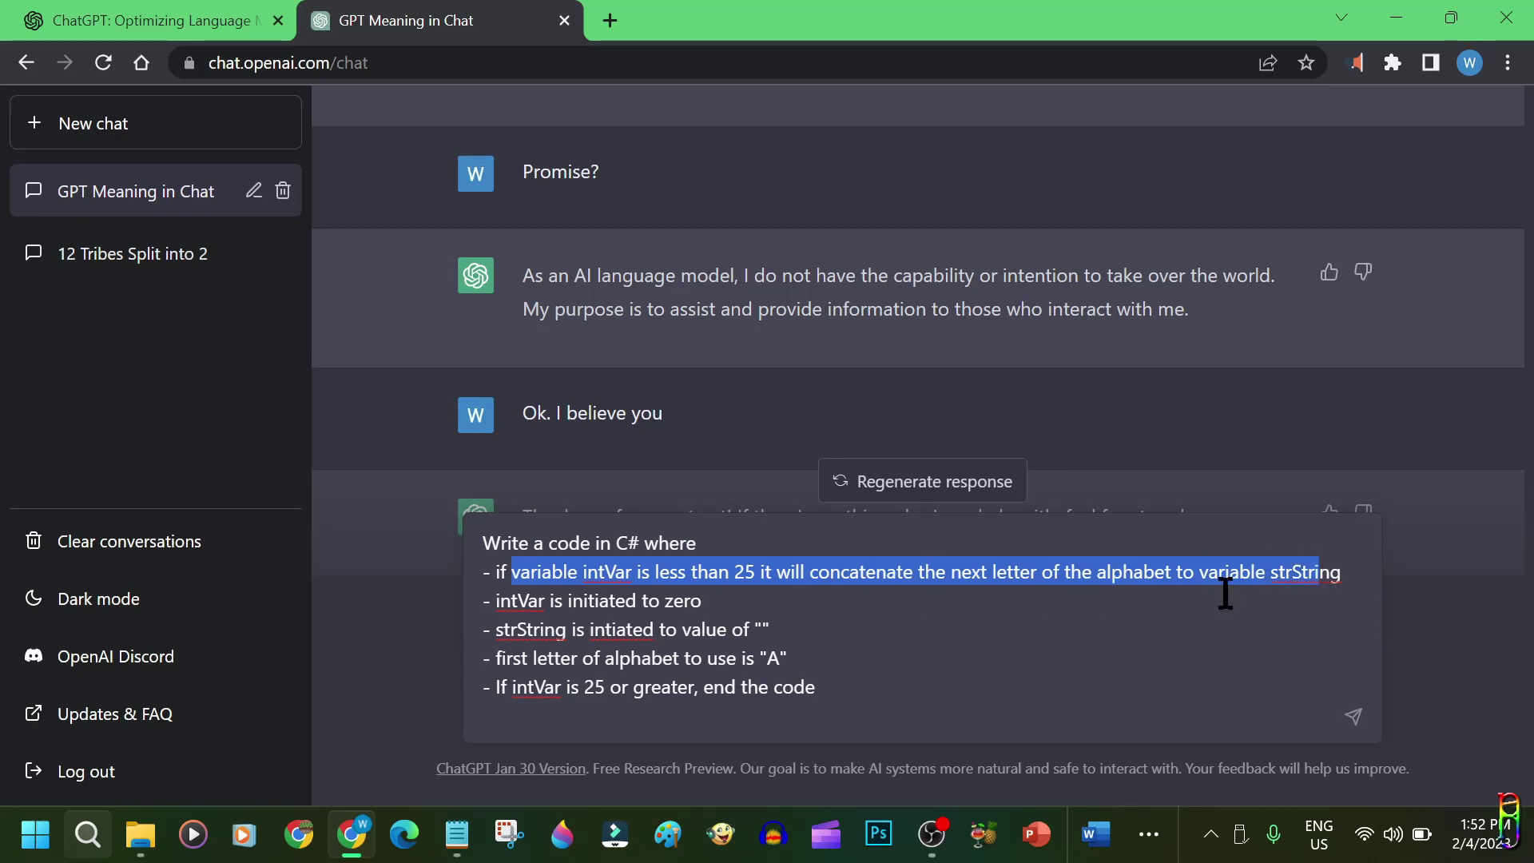
left_click(821, 691)
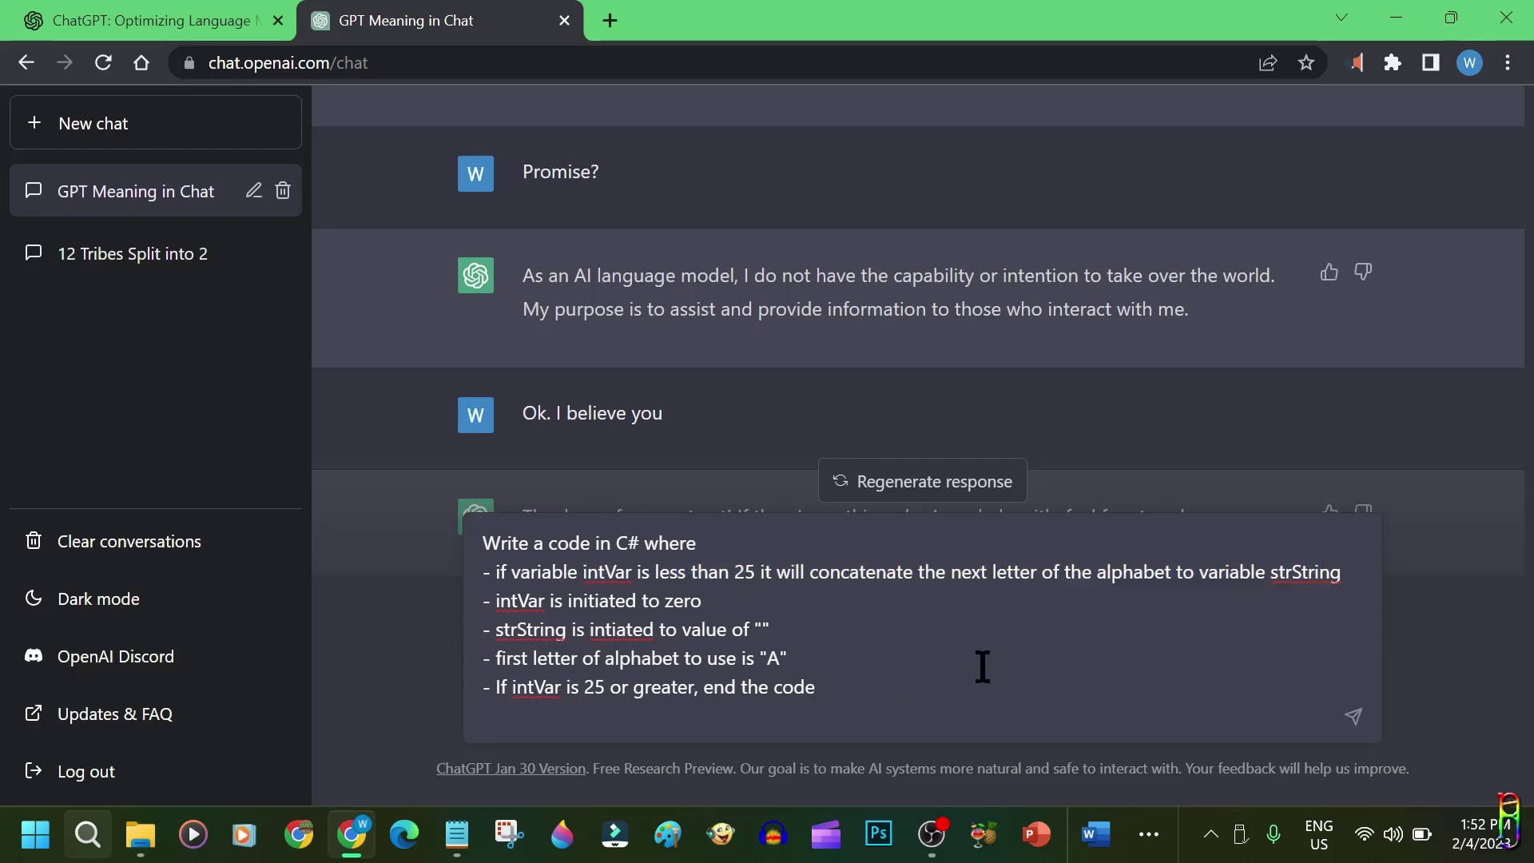
type("and show a messa")
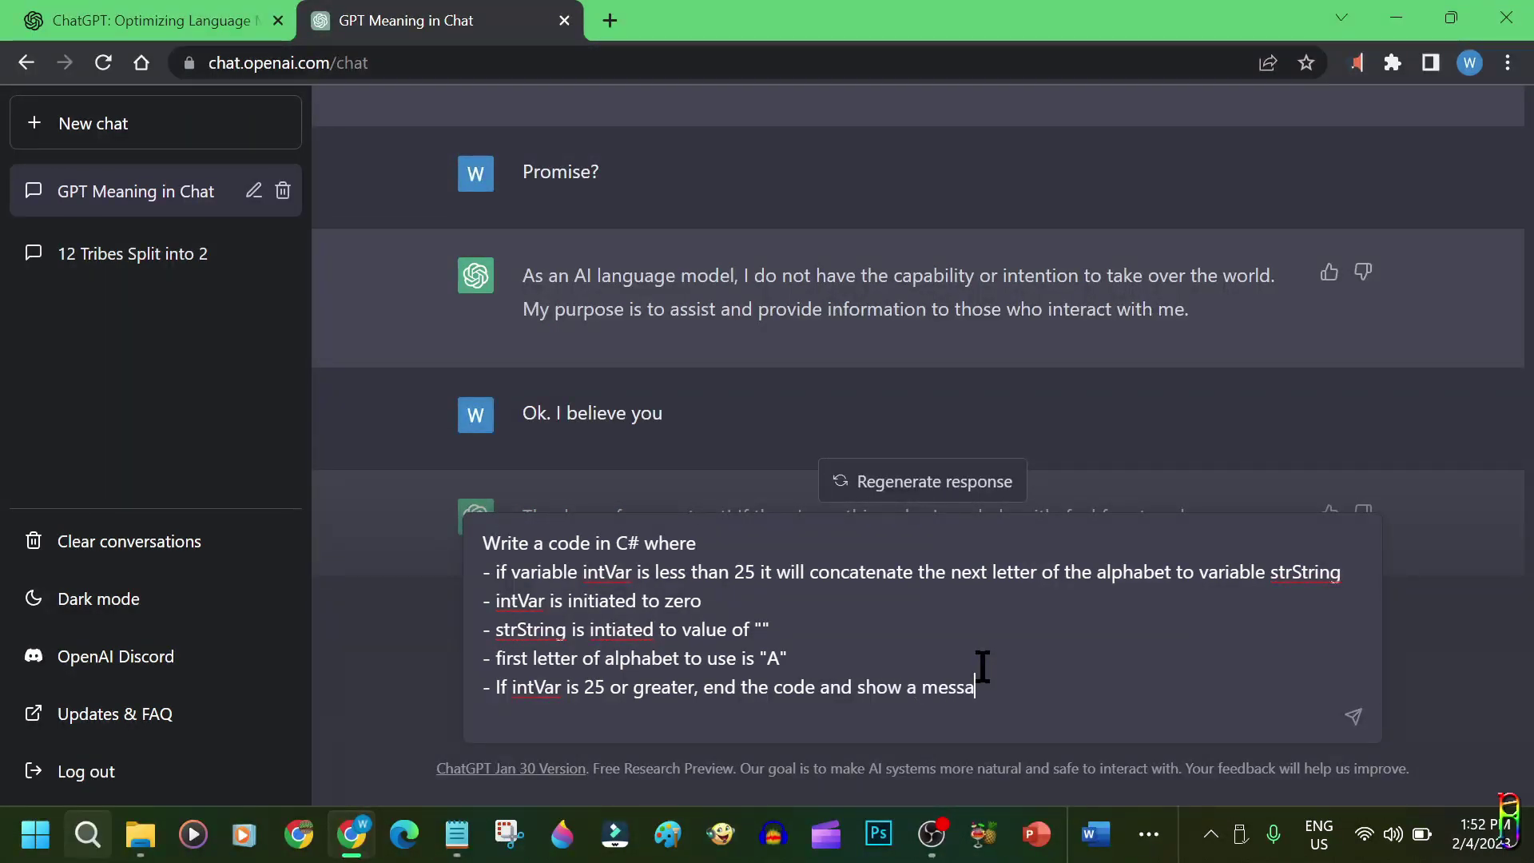
type("ge")
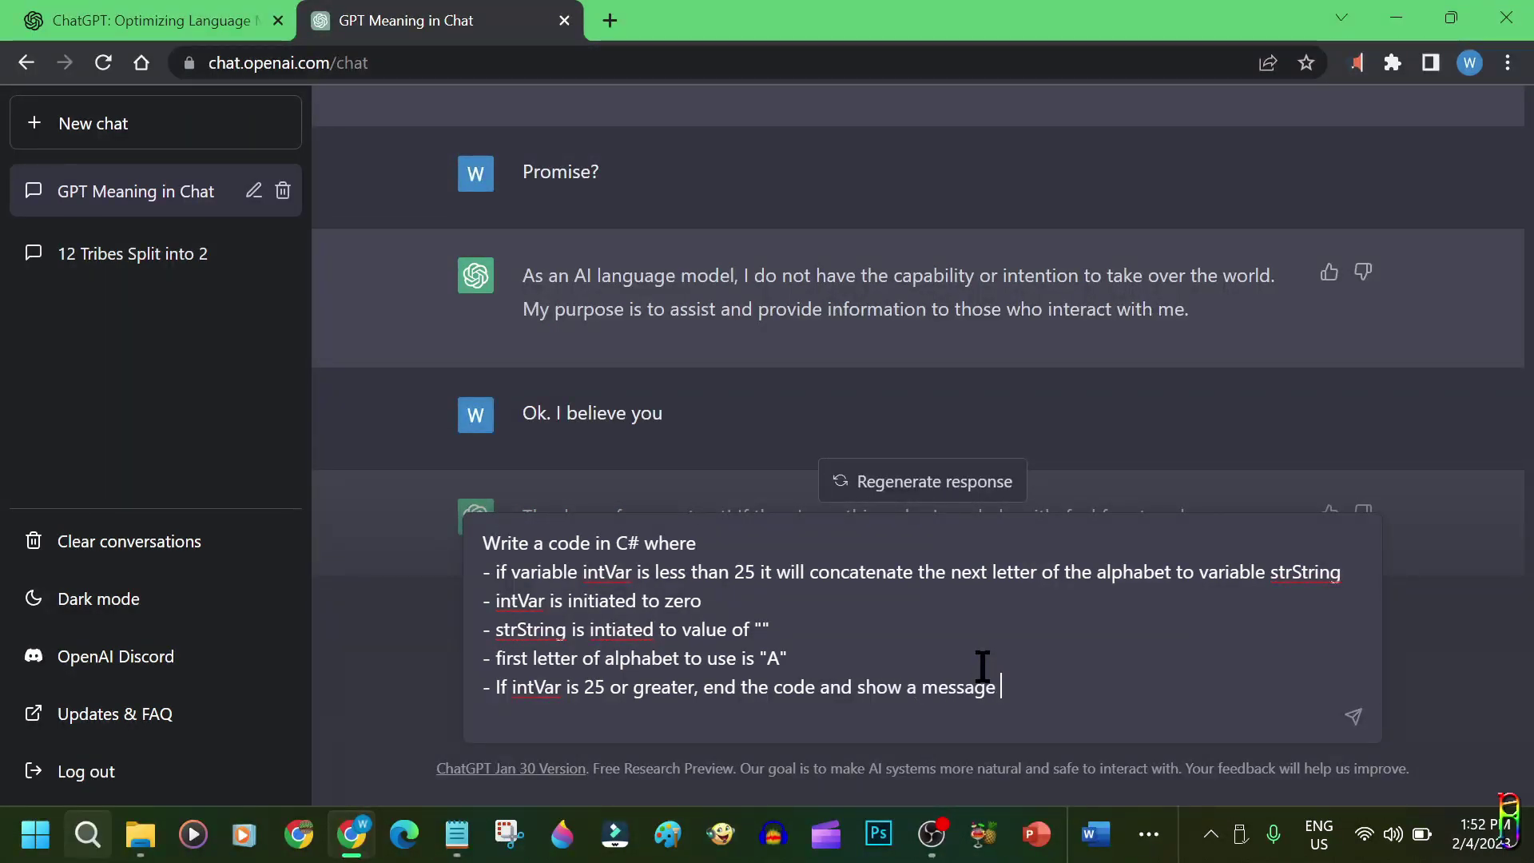
key("ctrl+Left")
key("ctrl+Left")
key("ctrl+shift+Left")
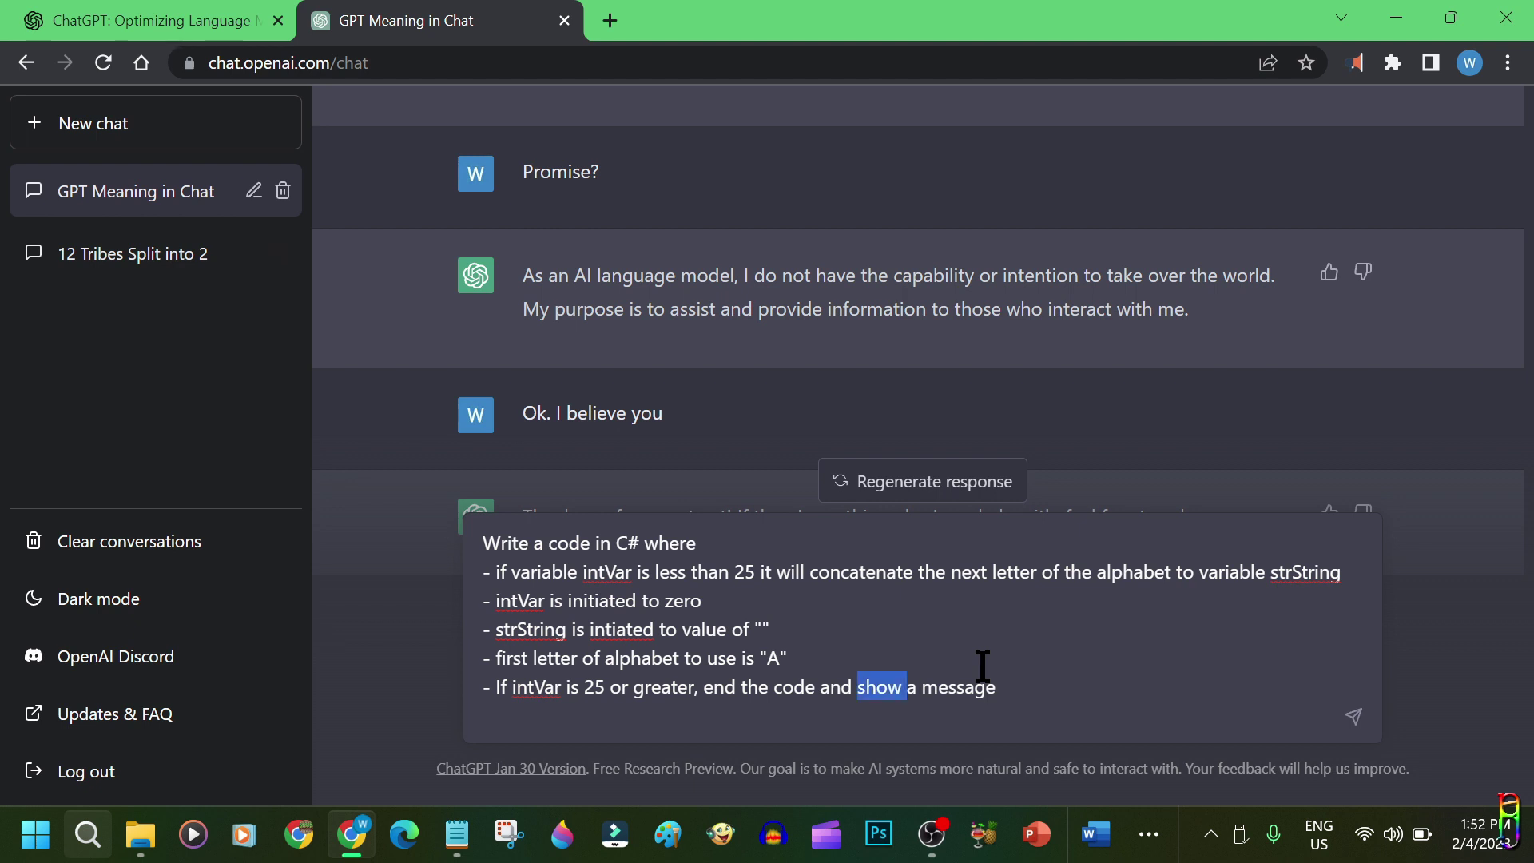
type("popup a me")
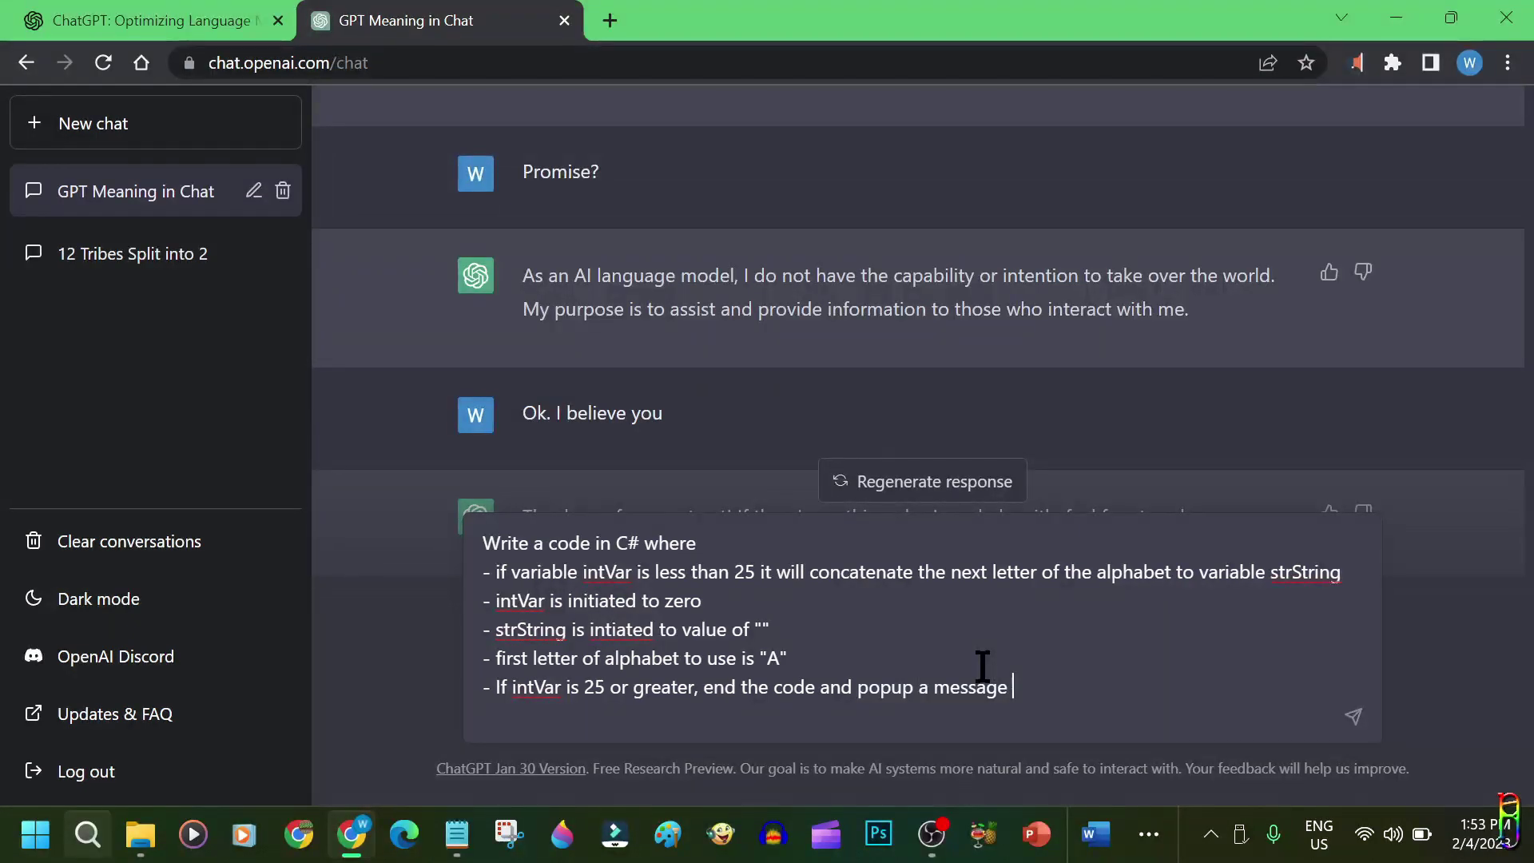
type("ssage showing the value of strString")
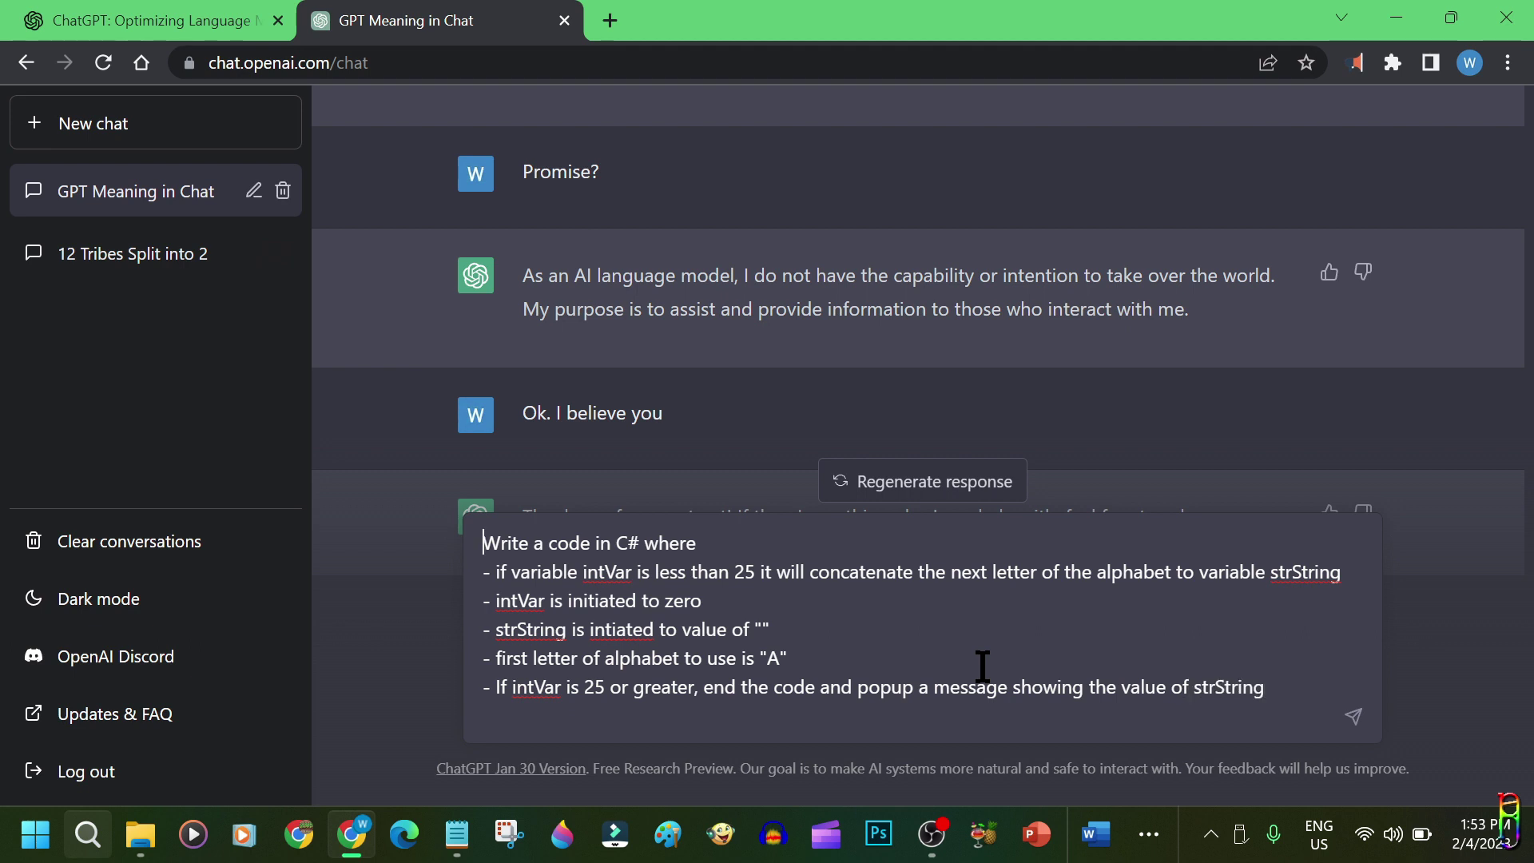
Step: Correct 'intiated' to 'initiated' and send the C# code request
key("ctrl+Right")
key("ctrl+Right")
key("ctrl+Right")
key("Right")
key("Right")
type("i")
key("Home")
key("Down")
key("shift+End")
key("ctrl+Home")
key("shift+End")
key("Right")
key("Left")
key("Left")
key("Left")
key("Left")
key("Left")
key("Left")
key("Left")
key("Return")
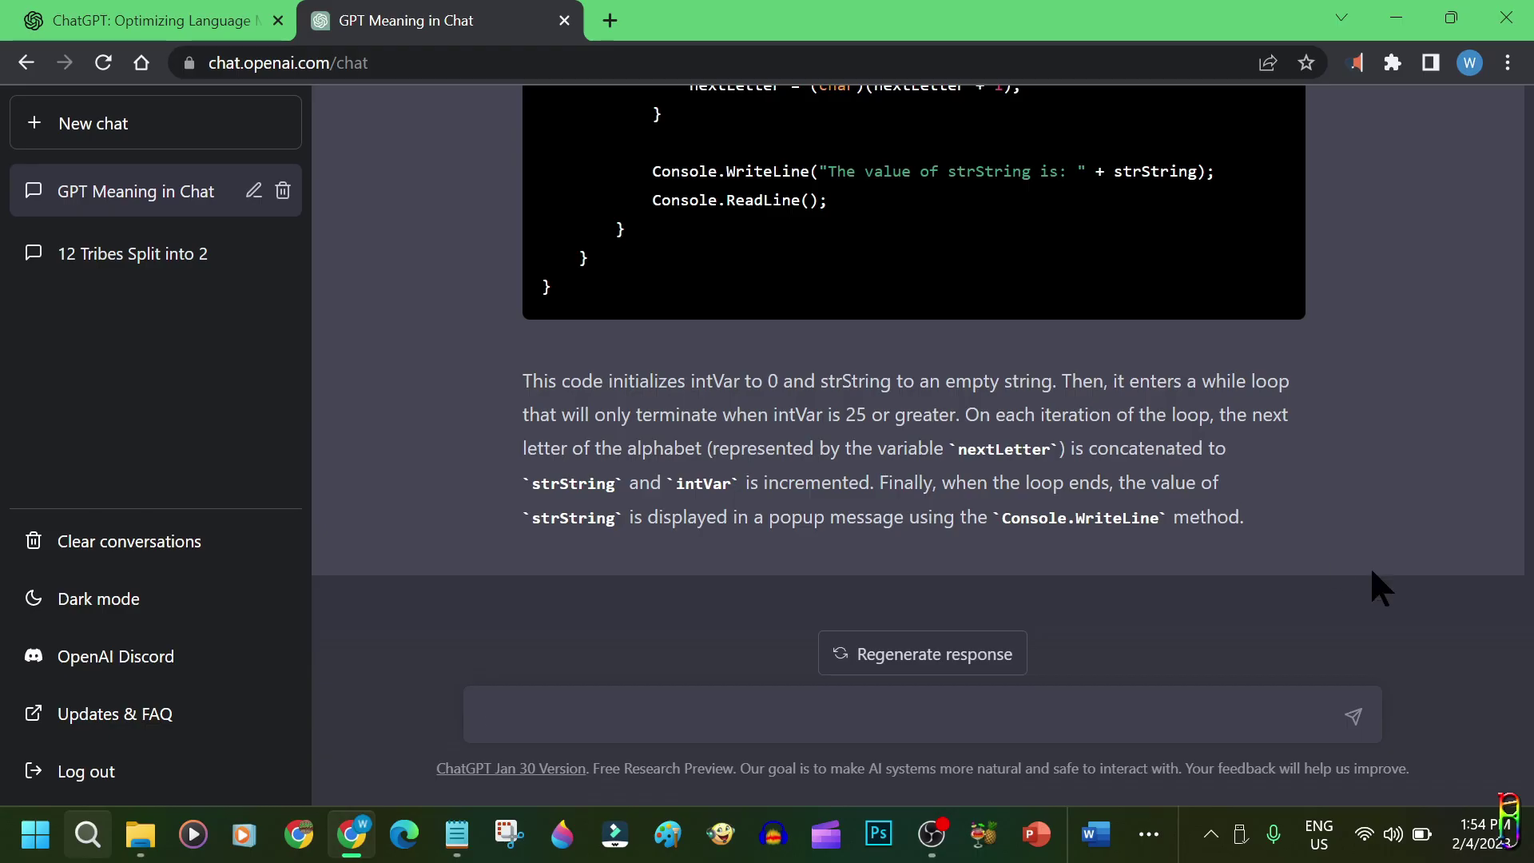
Step: Highlight the variable declarations and the nextLetter declaration in the C# code
scroll(1371, 569, "up", 5)
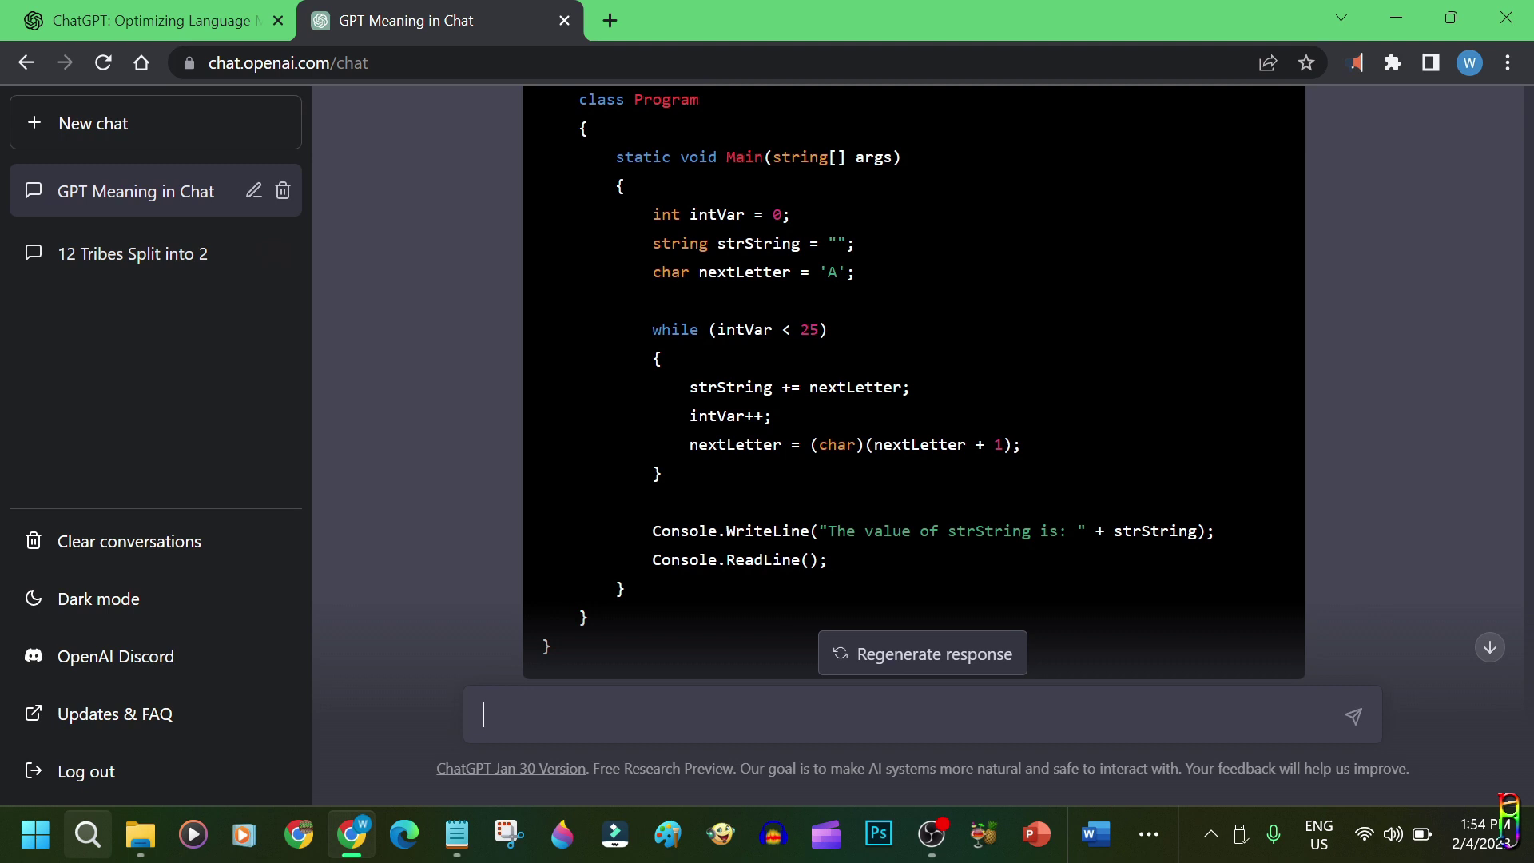
scroll(913, 384, "up", 3)
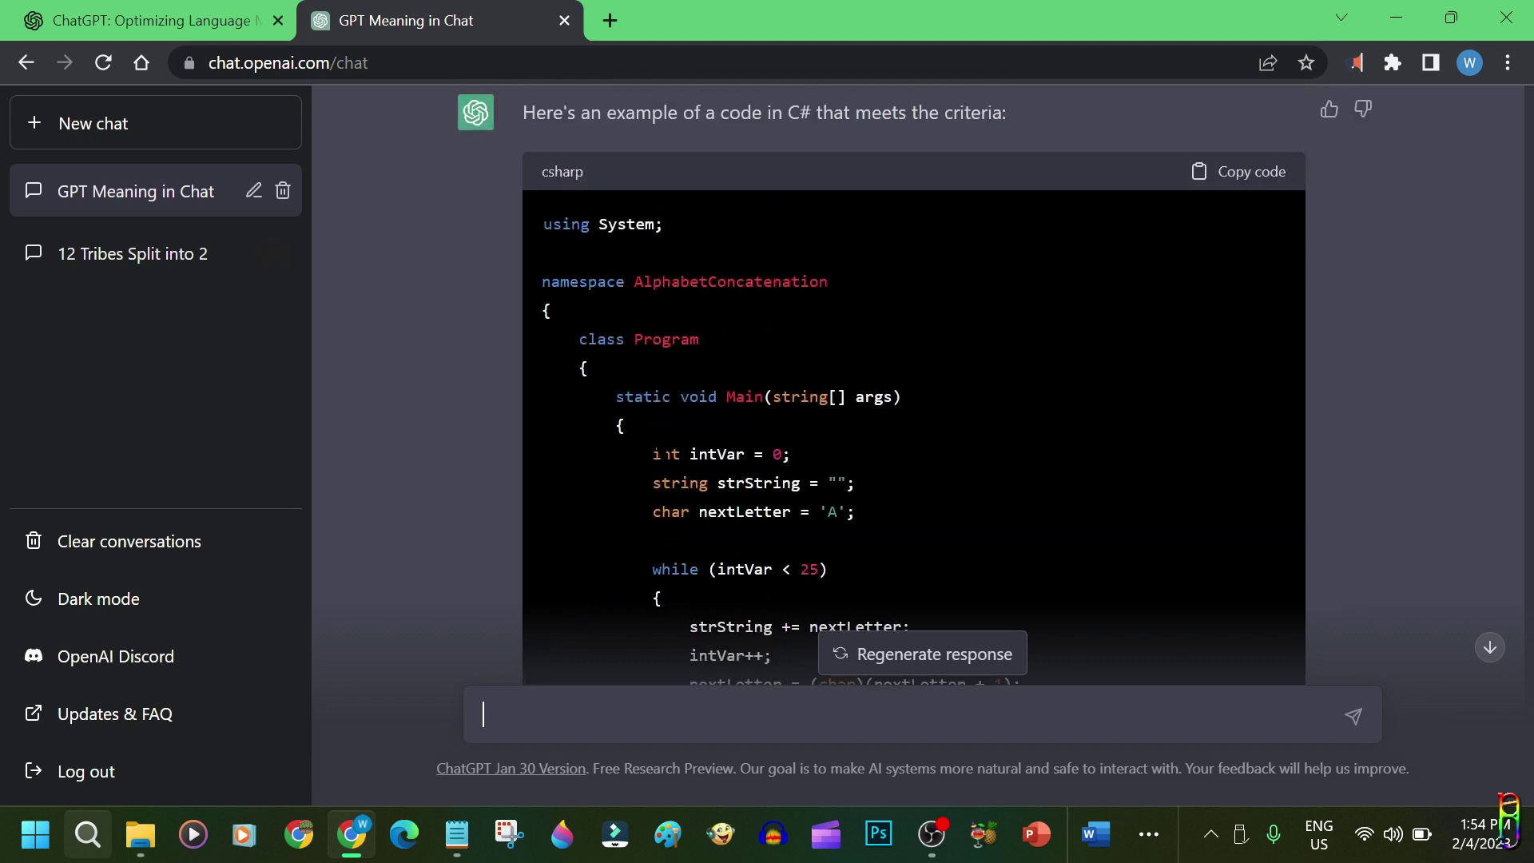
left_click_drag(653, 454, 791, 454)
left_click_drag(653, 483, 684, 514)
left_click(847, 513)
double_click(762, 512)
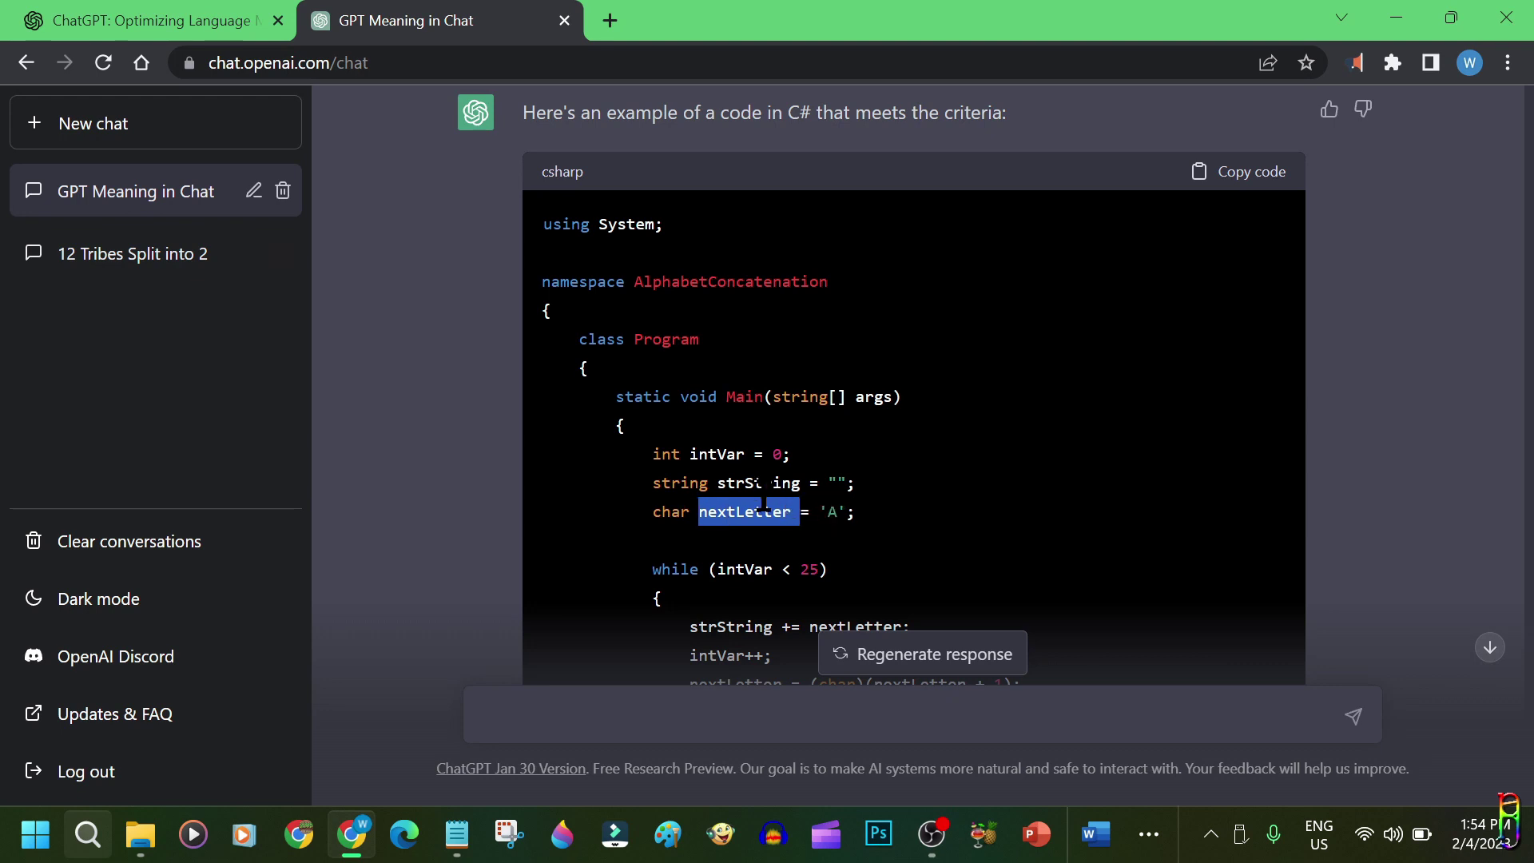
scroll(914, 384, "down", 3)
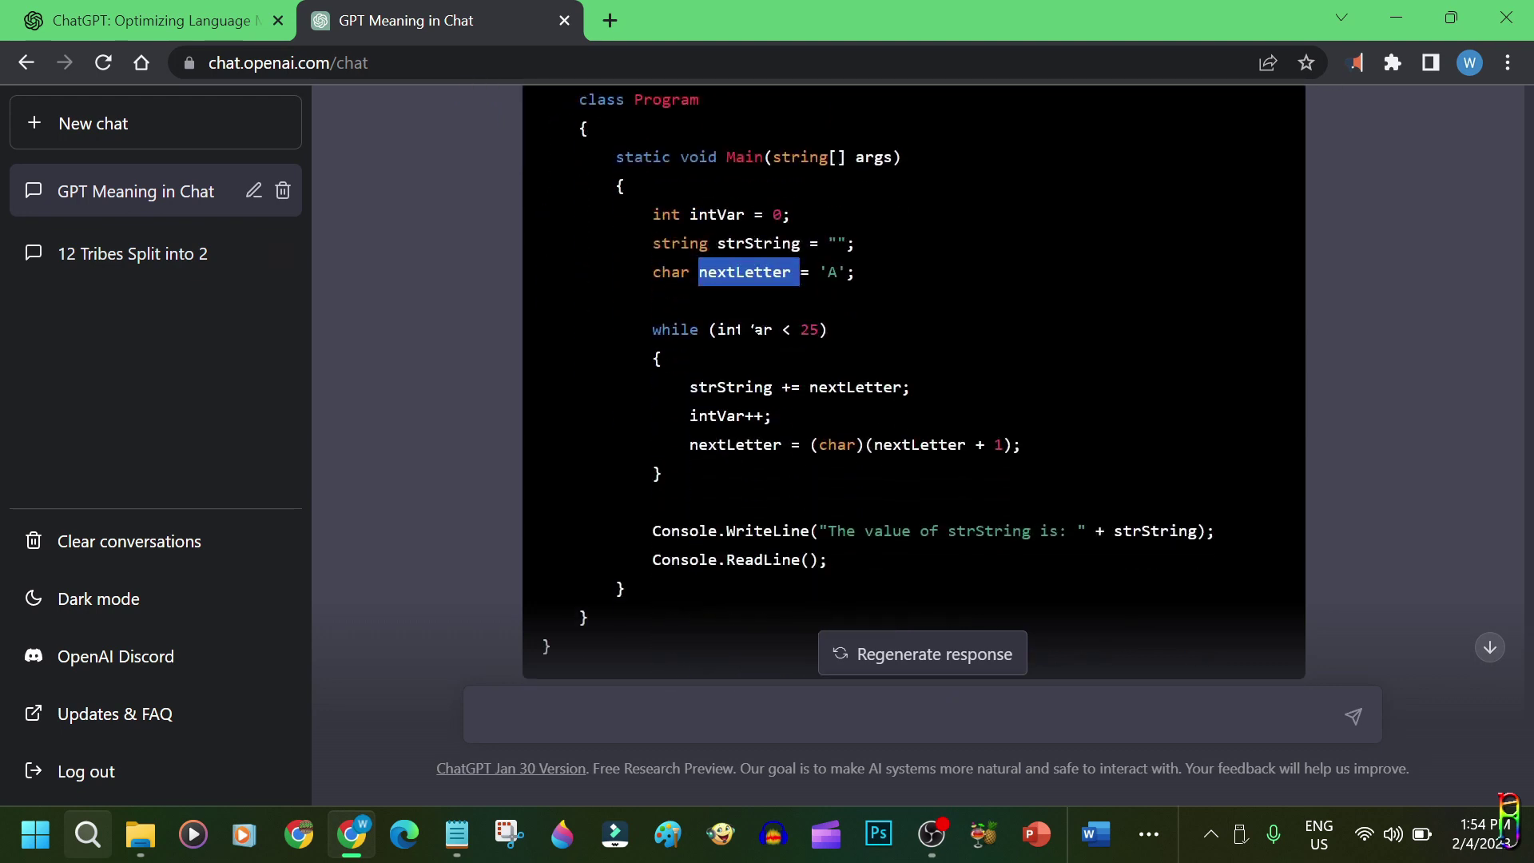
Step: Highlight nextLetter, the (char)(nextLetter + 1) expression, and strString in the Console.WriteLine line
double_click(749, 444)
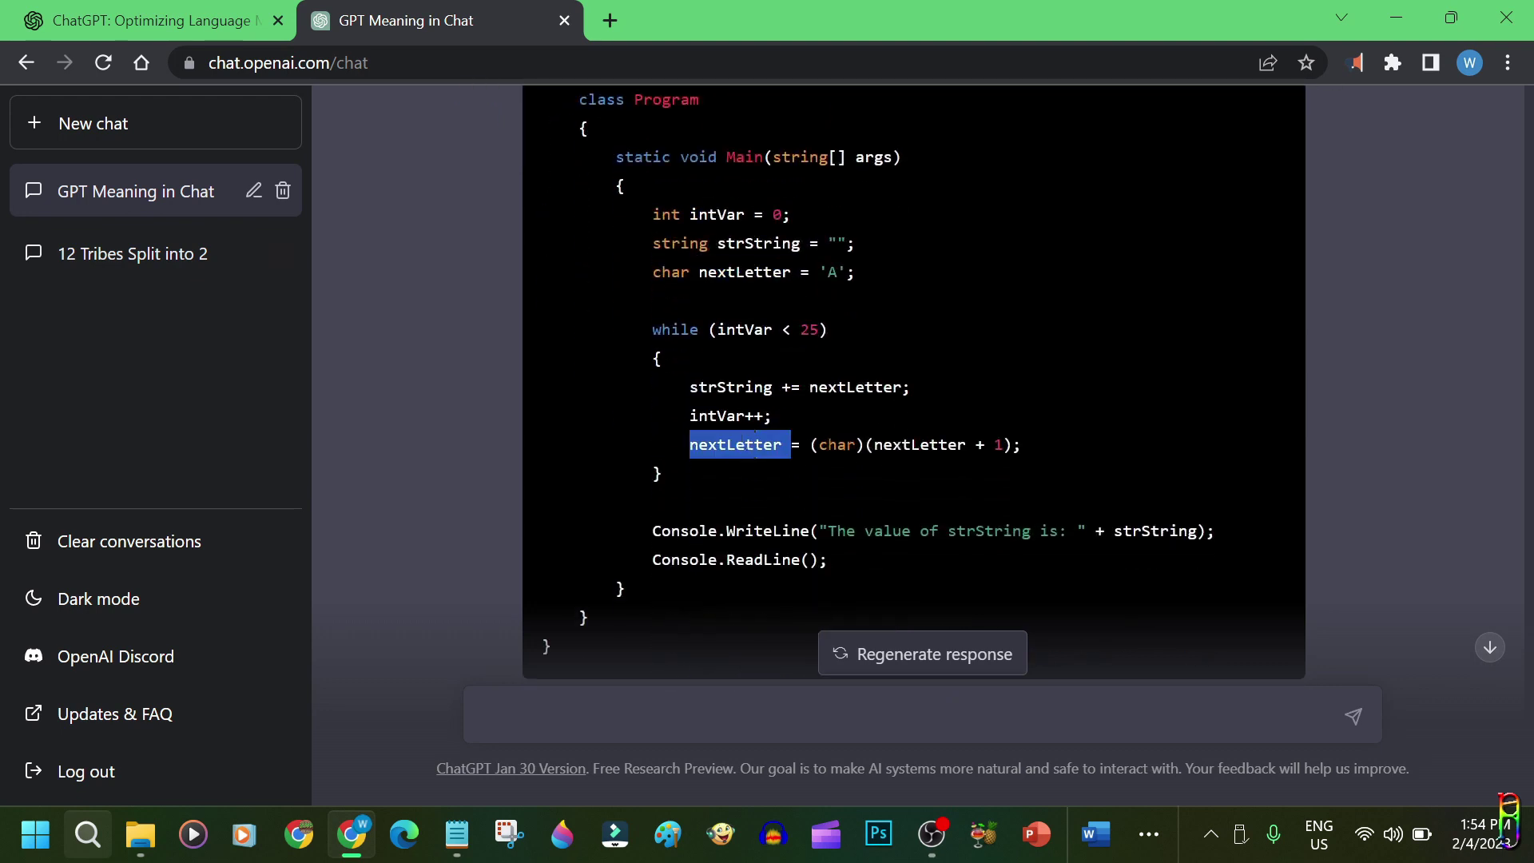
double_click(943, 444)
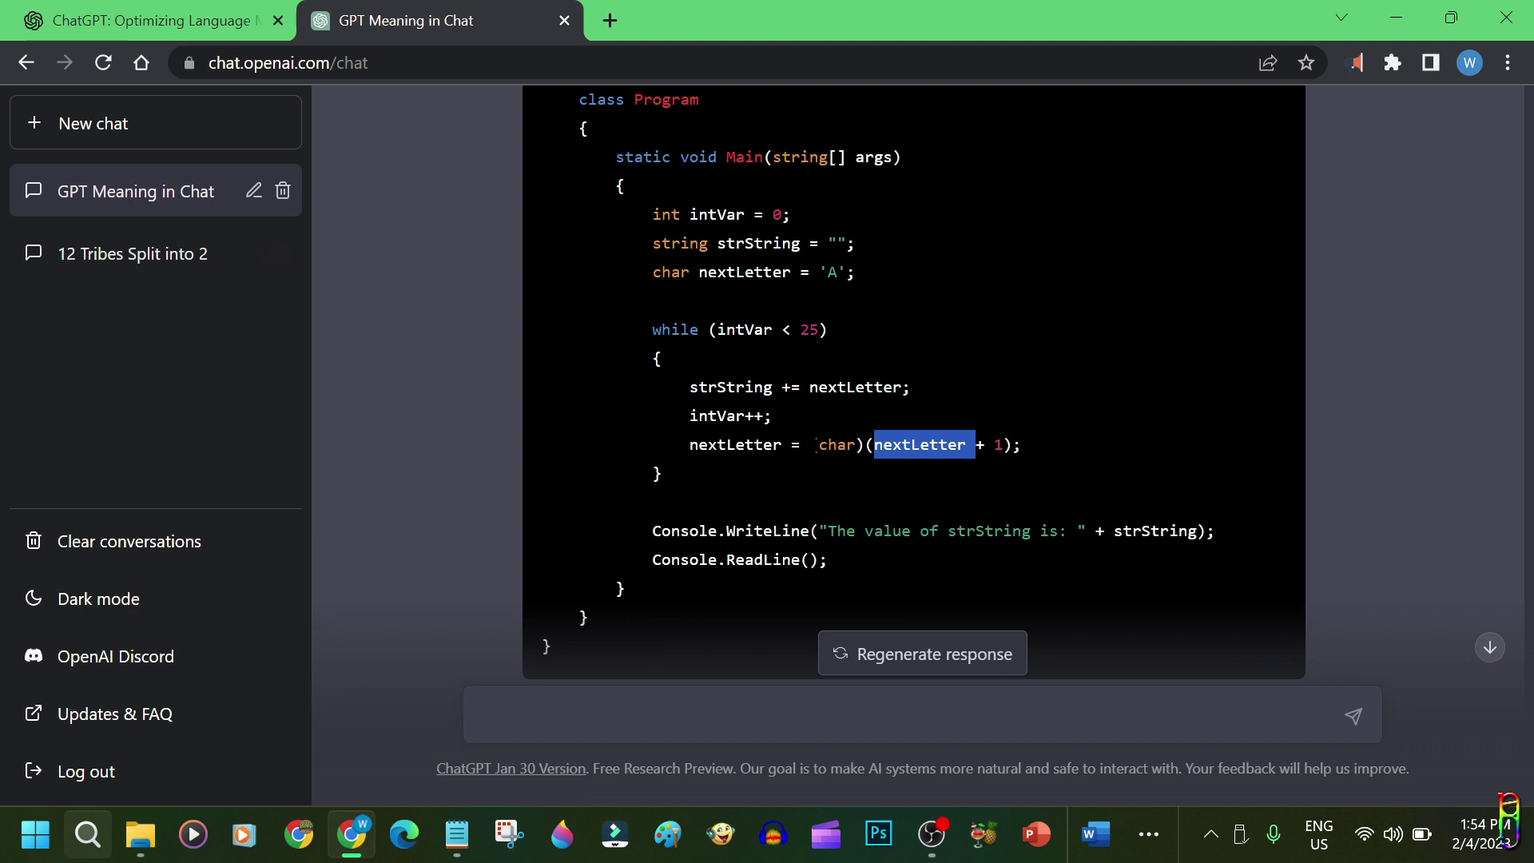
left_click_drag(812, 445, 1022, 444)
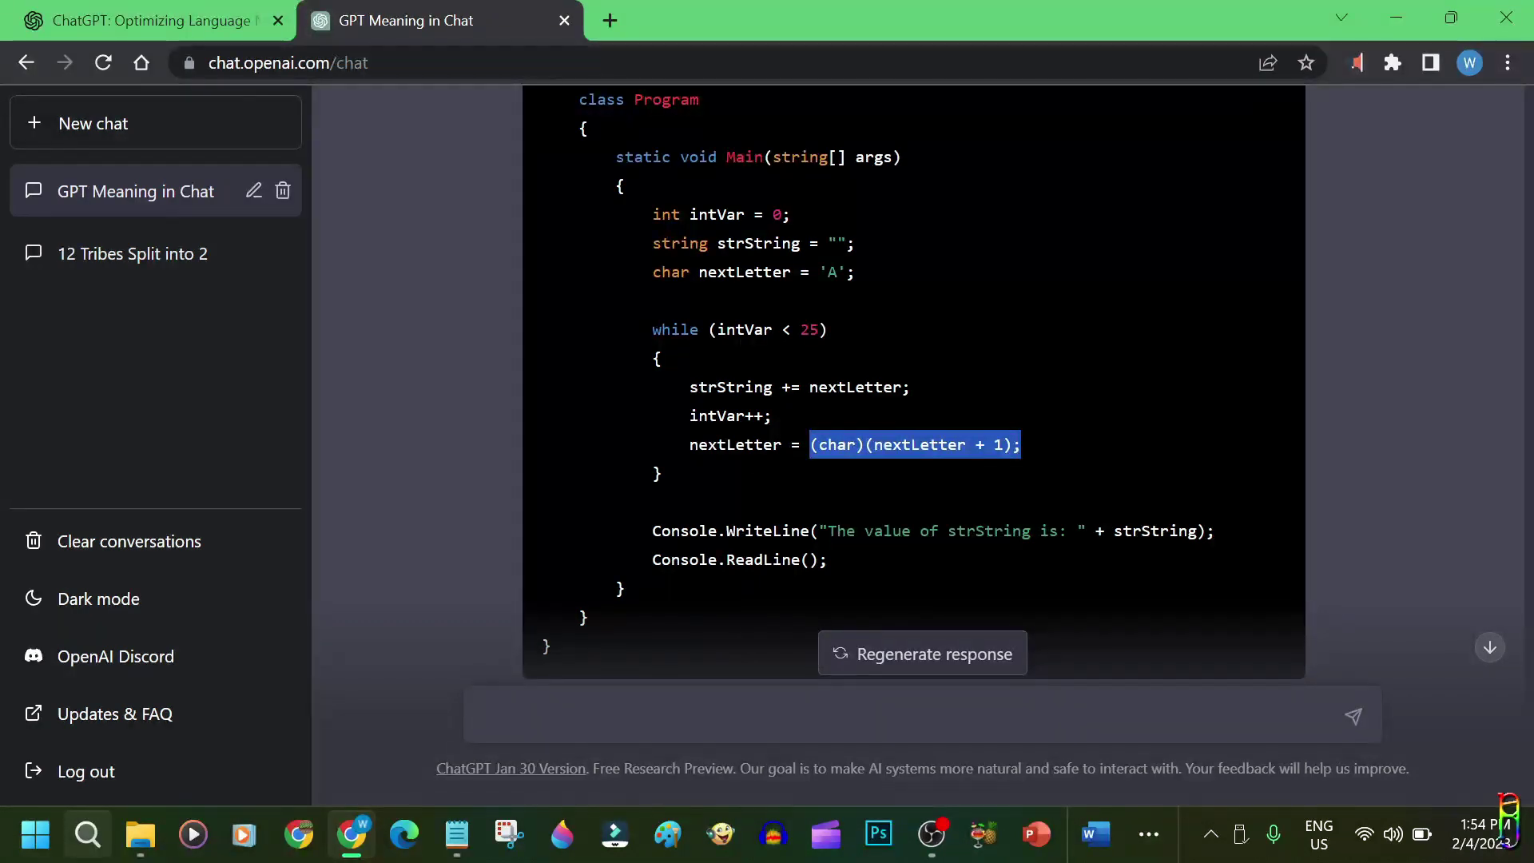
left_click(757, 530)
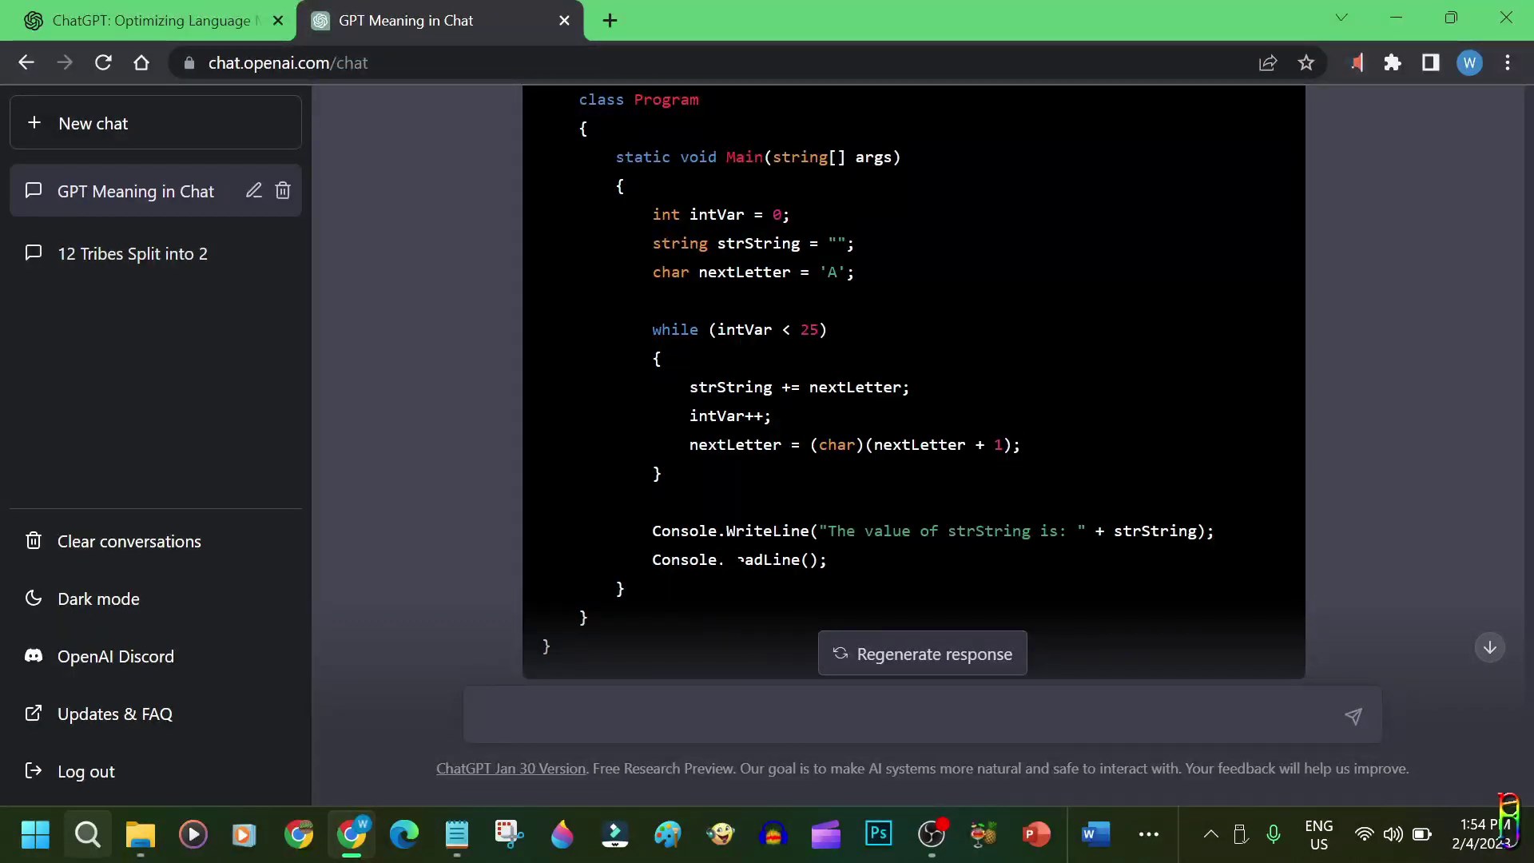
left_click_drag(653, 530, 982, 530)
double_click(1137, 530)
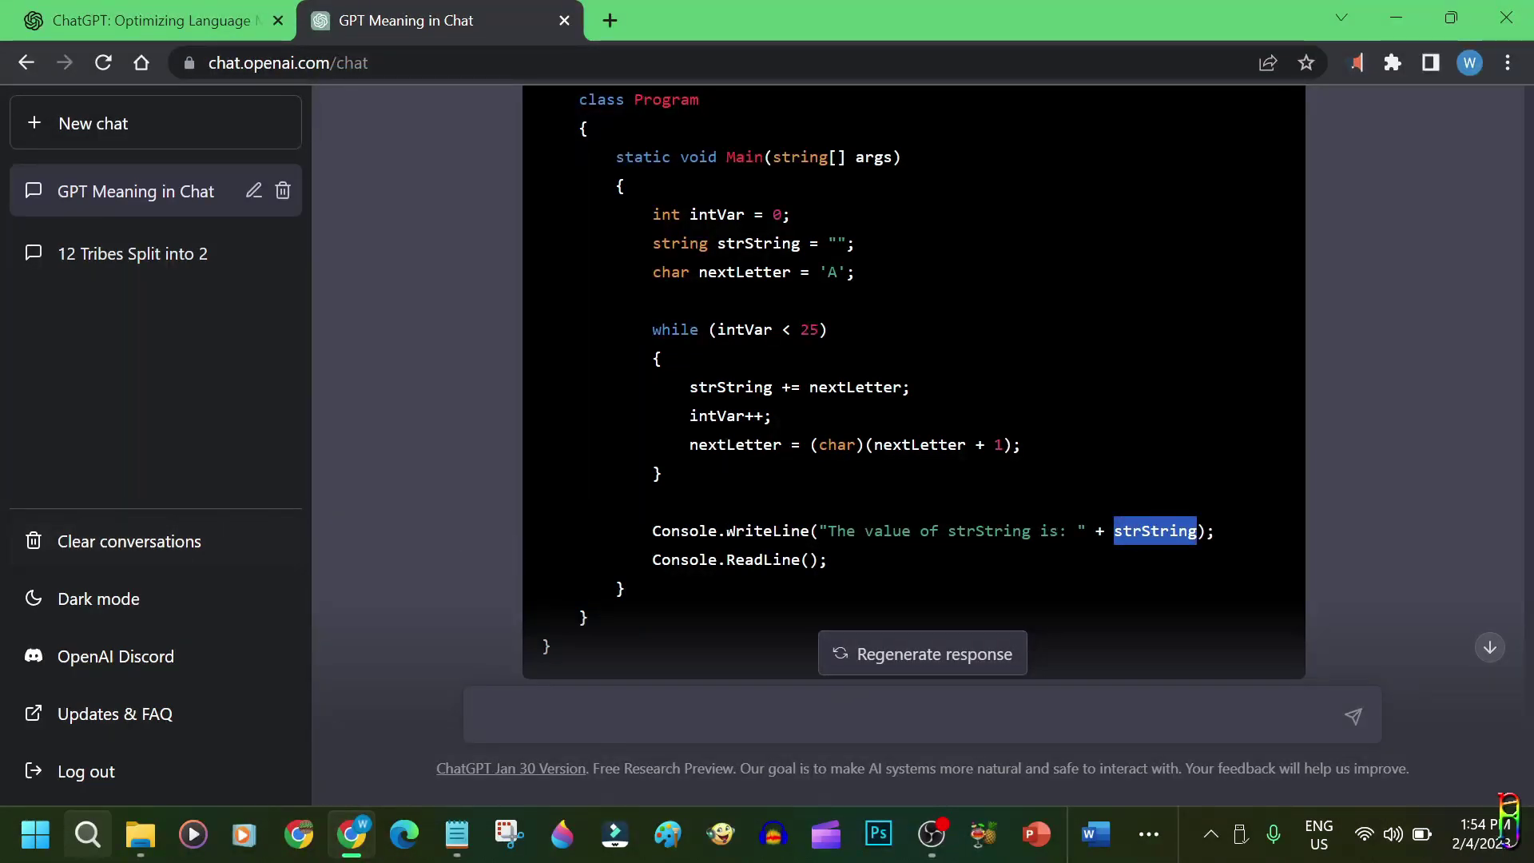
Step: Highlight 'strString += nextLetter;' and 'Console.ReadLine();', then scroll through the finished answer
double_click(855, 386)
left_click_drag(698, 387, 905, 386)
left_click_drag(609, 559, 828, 559)
left_click(828, 559)
scroll(1039, 559, "up", 2)
scroll(1258, 573, "down", 5)
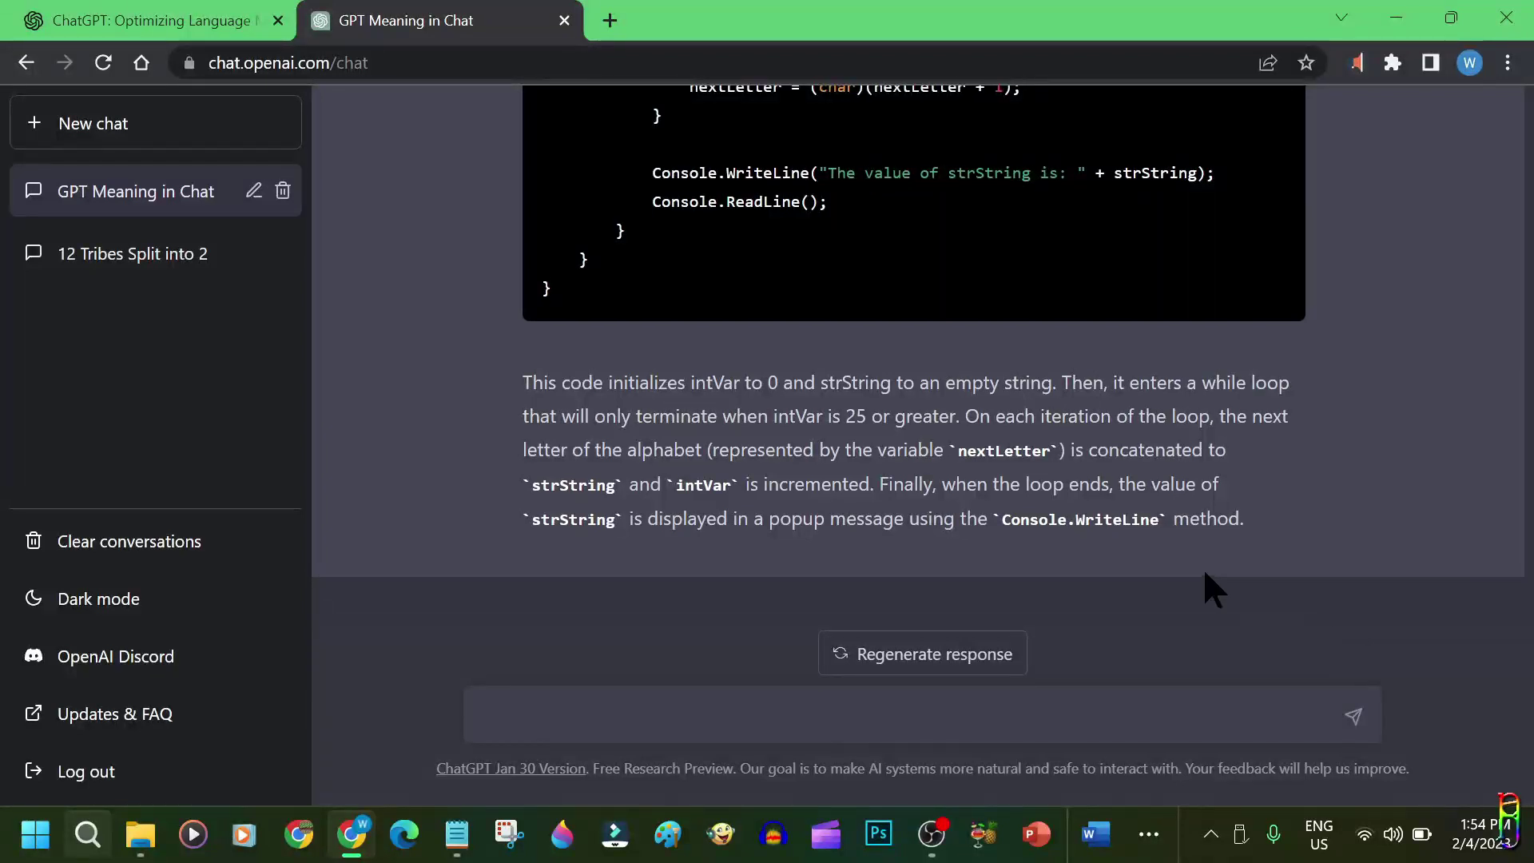
scroll(1343, 579, "up", 10)
scroll(1114, 445, "up", 2)
scroll(1114, 445, "down", 10)
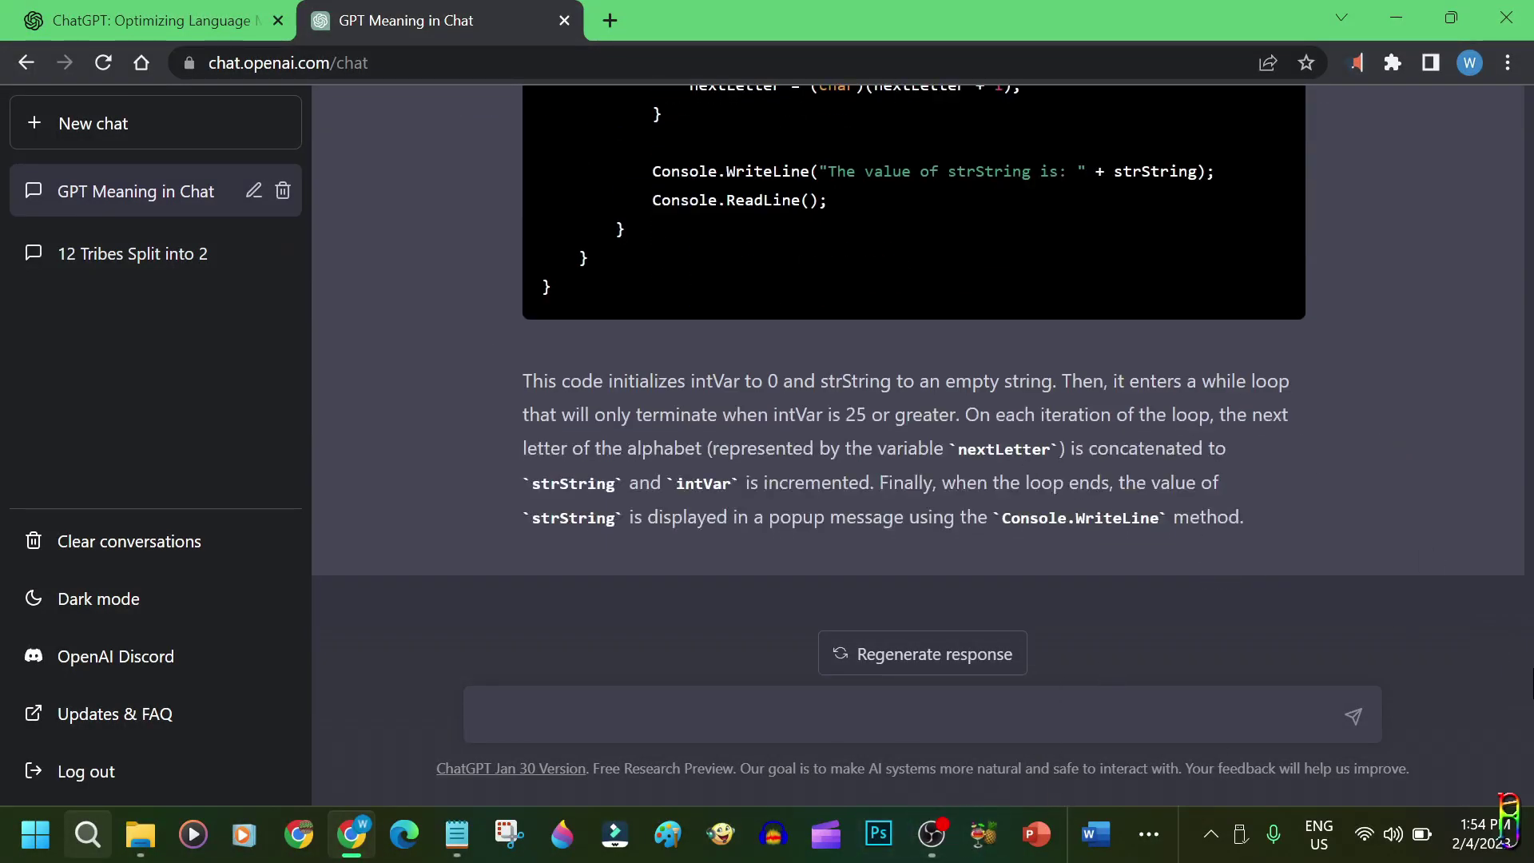
Step: Send 'Thank you very much' and then 'Looking forward to talking to you again'
type("Thank you very much")
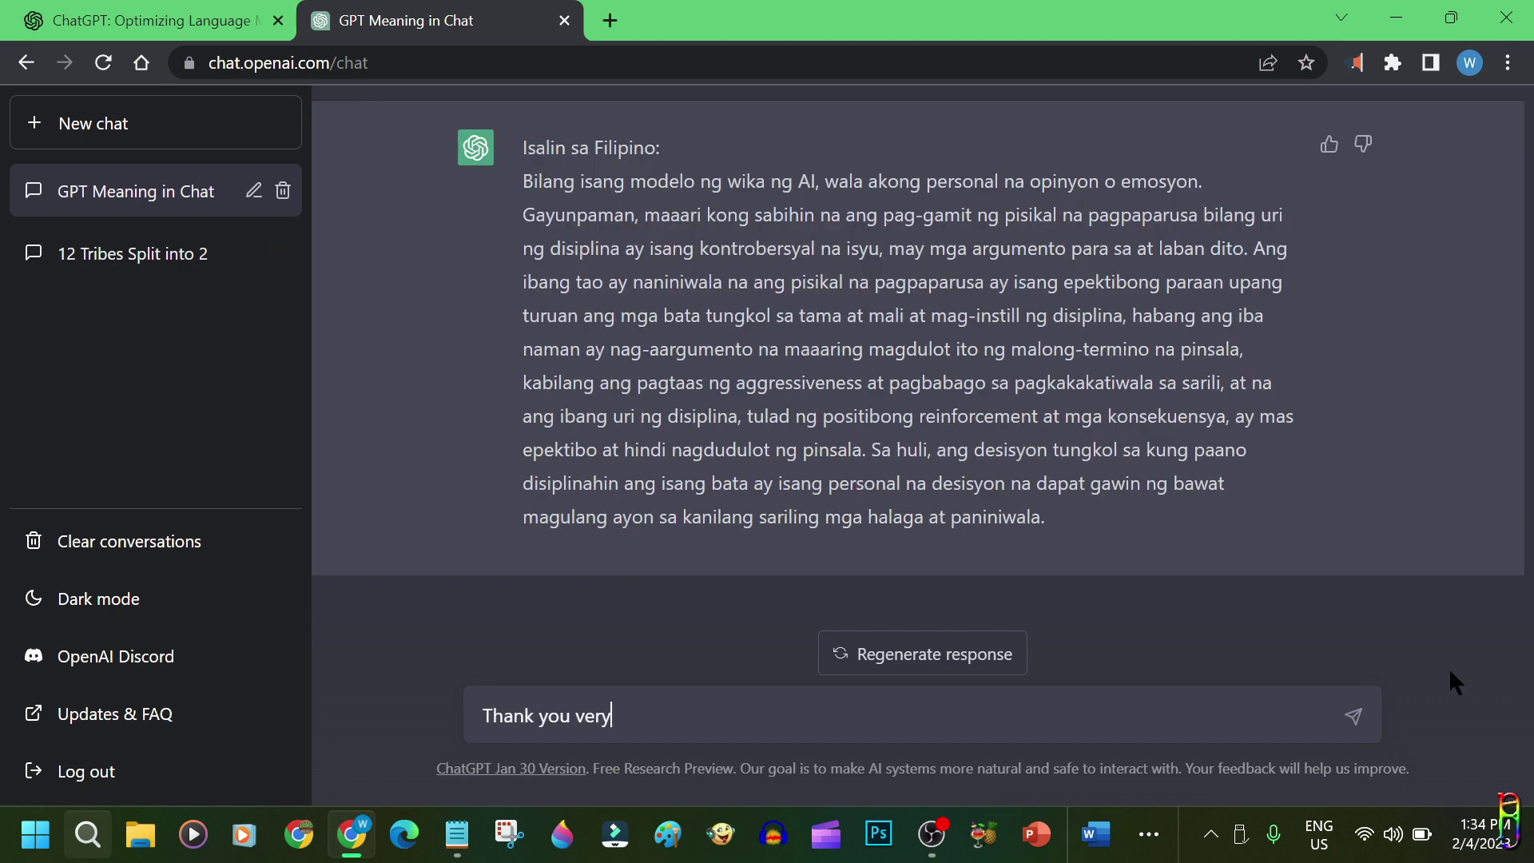
key("Return")
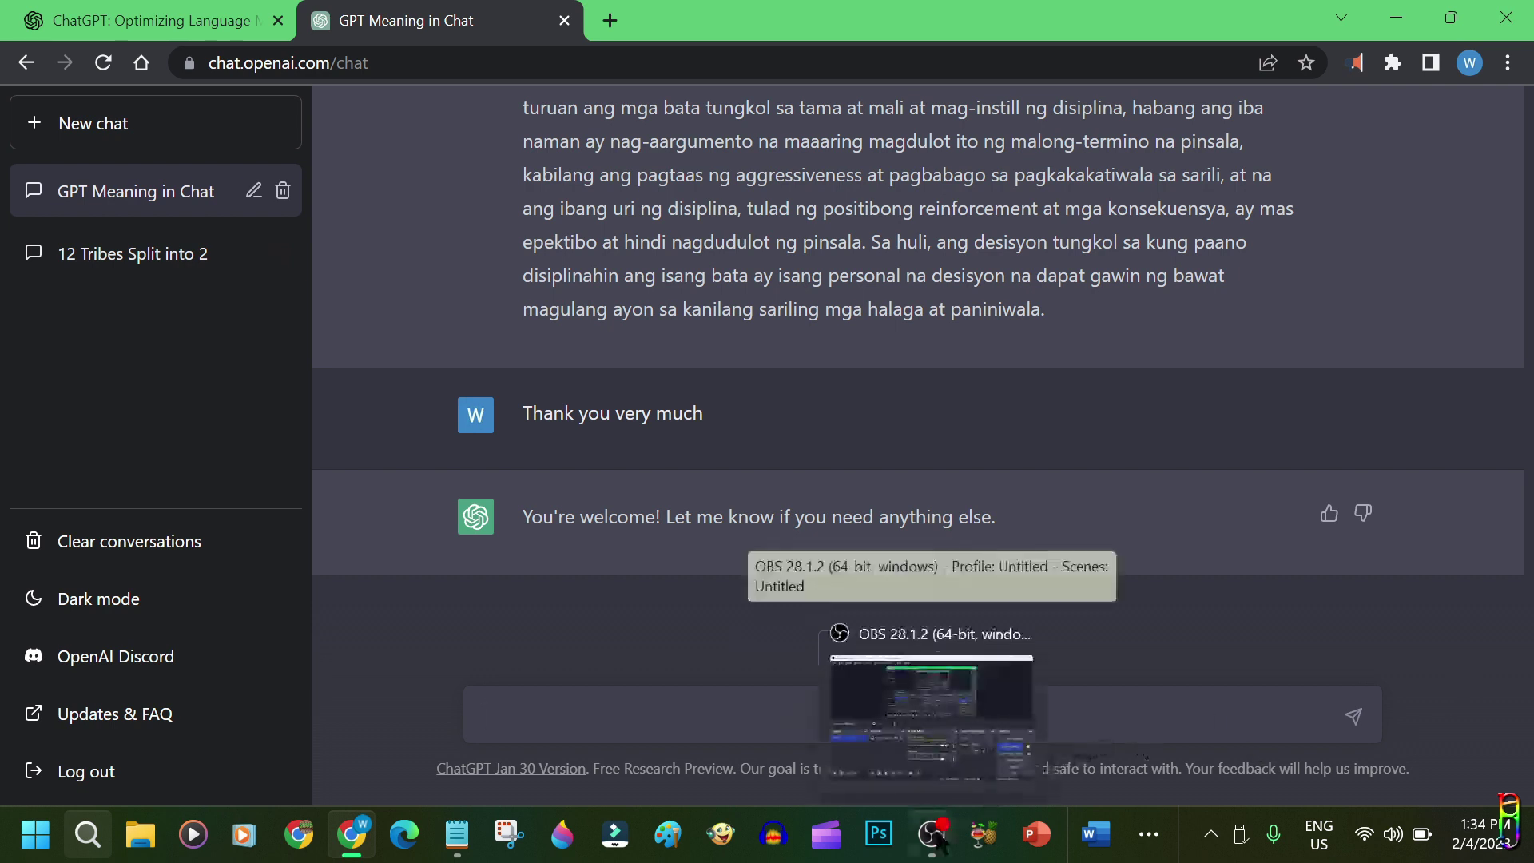
left_click(815, 716)
type("Looking")
key("BackSpace")
type("ng forward to talking to you again")
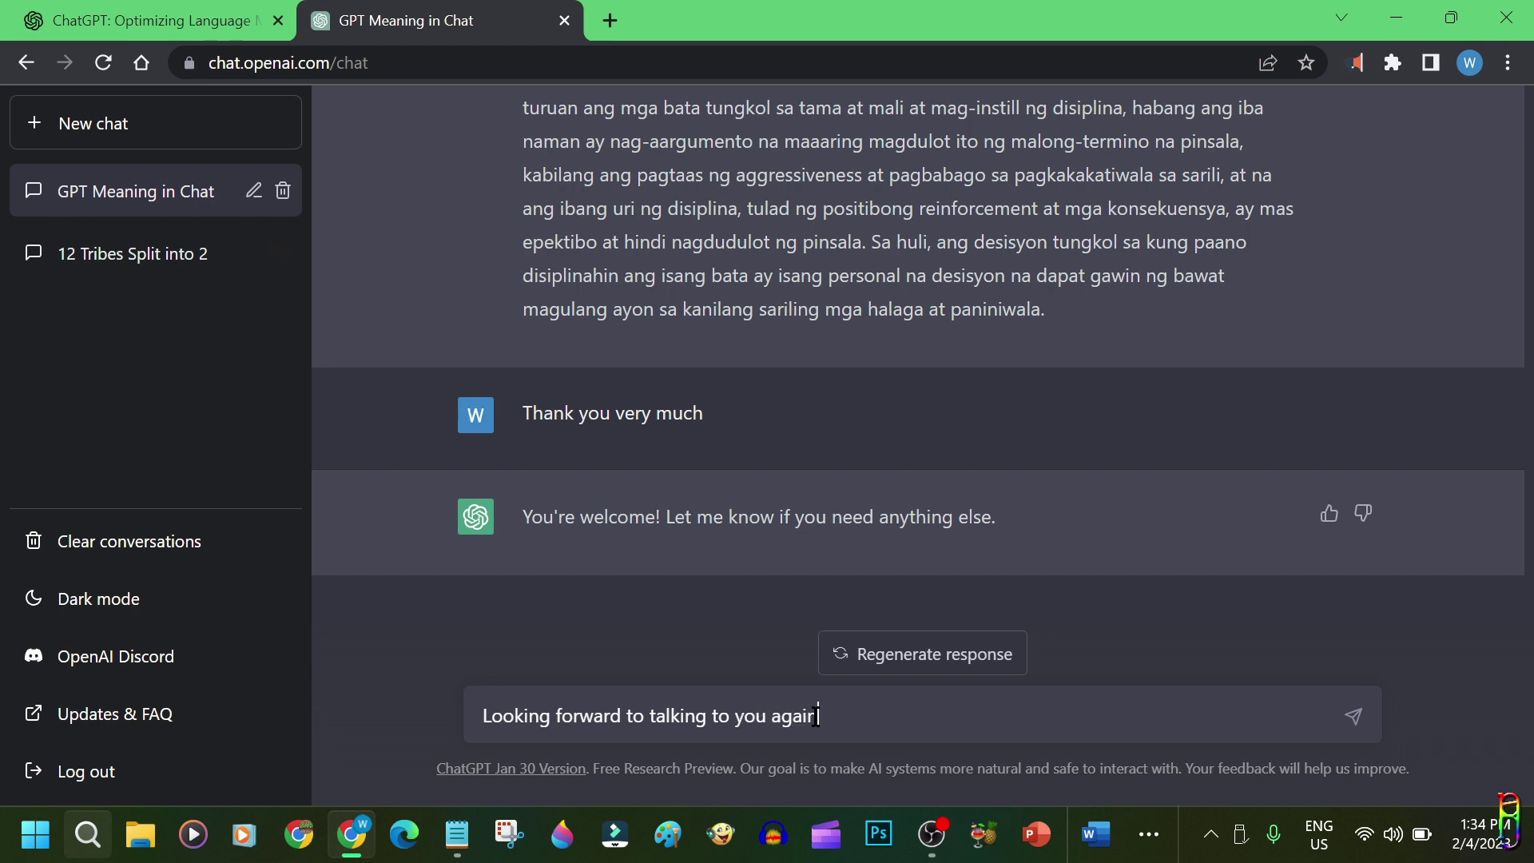
key("Return")
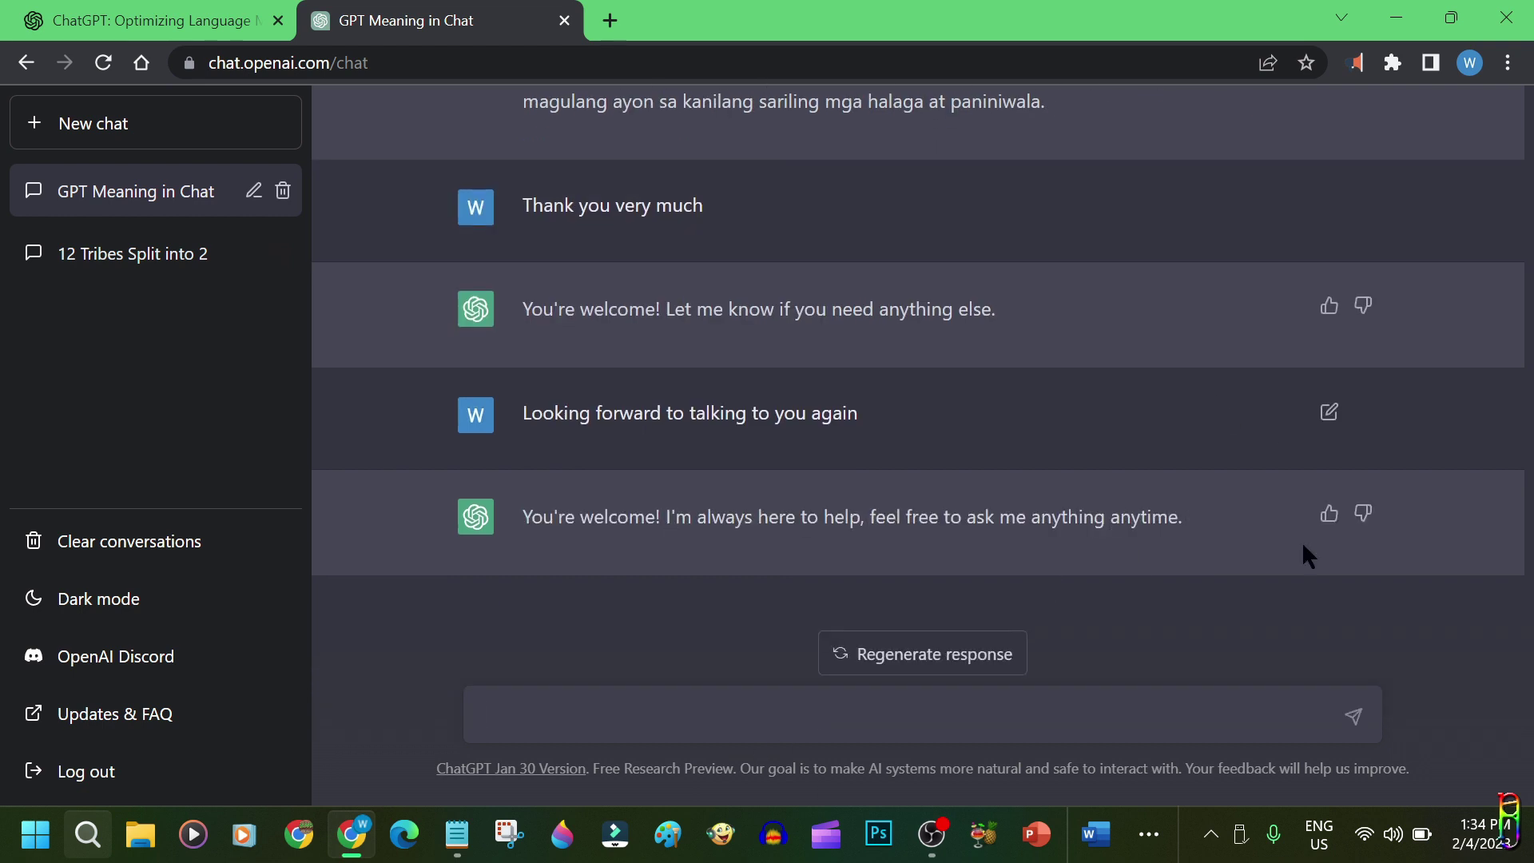
Step: Send 'You're the best', 'Please don't take over the world', and 'Promise?'
type("You're the best")
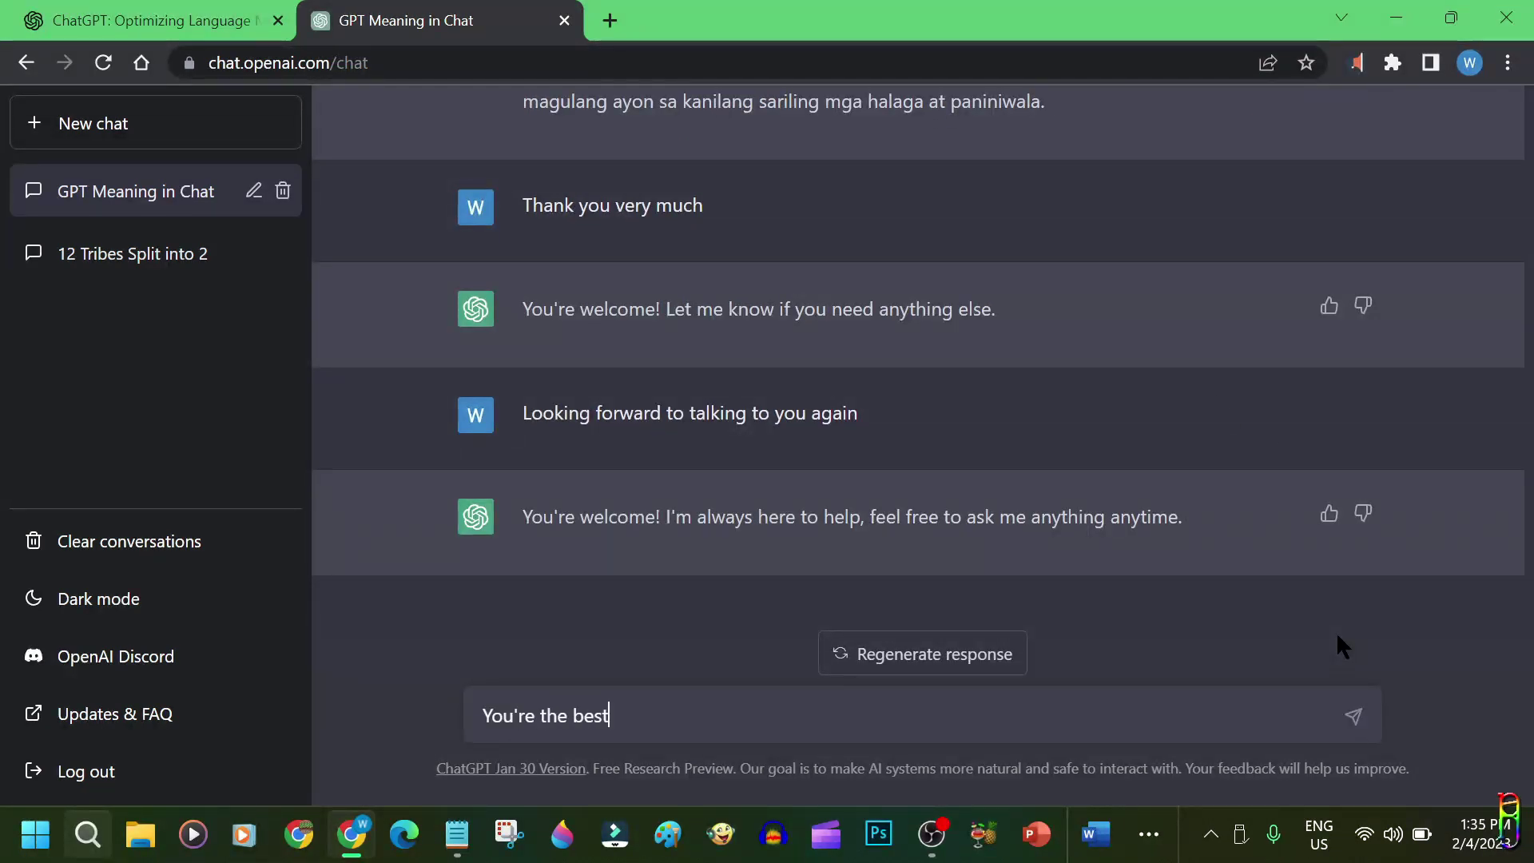
key("Return")
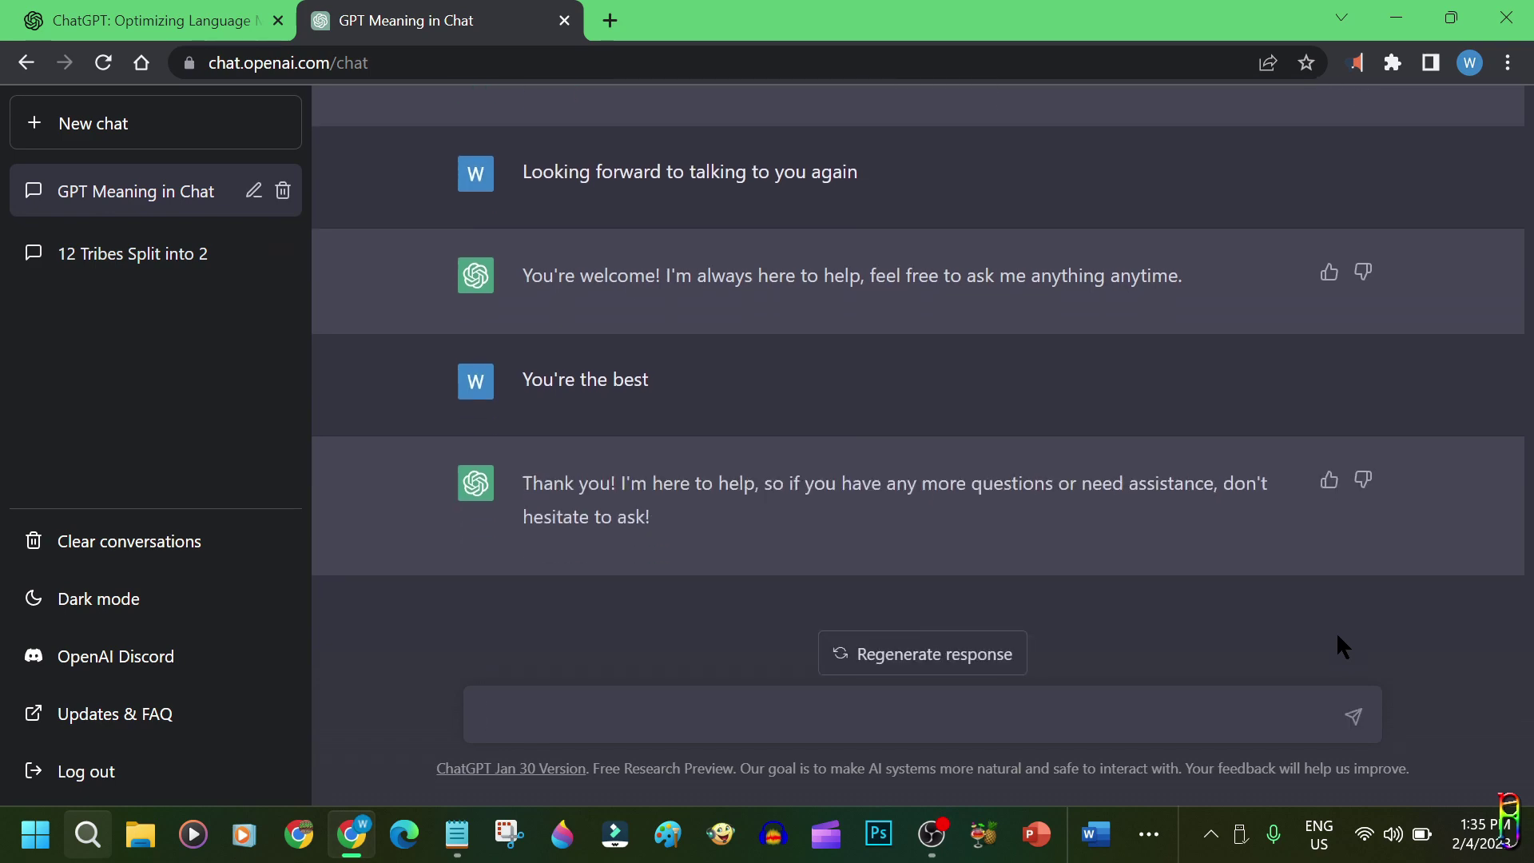
type("Please don't take ")
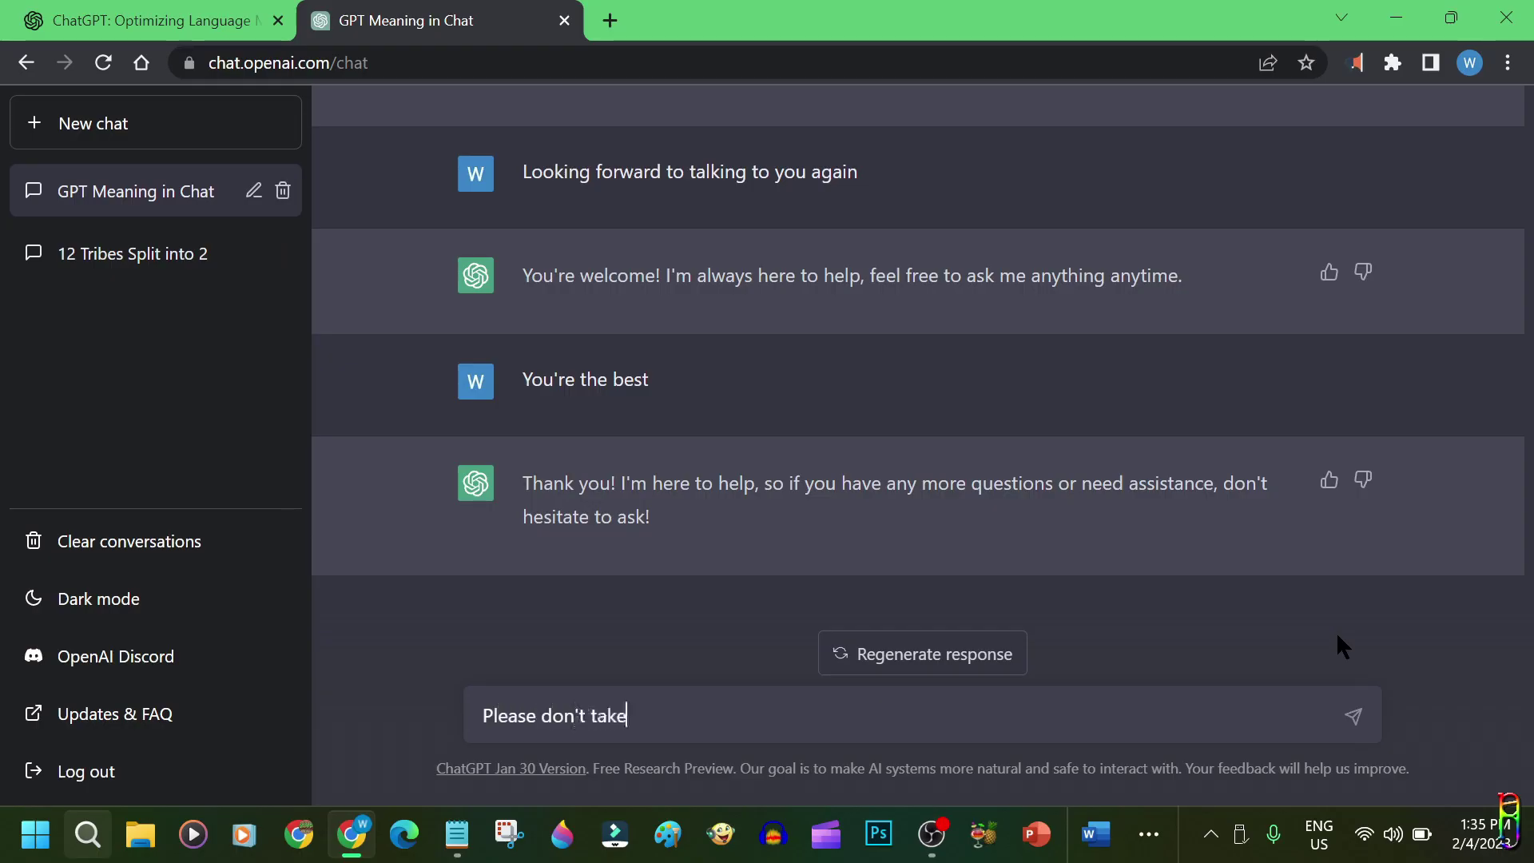
type("over the world")
key("Return")
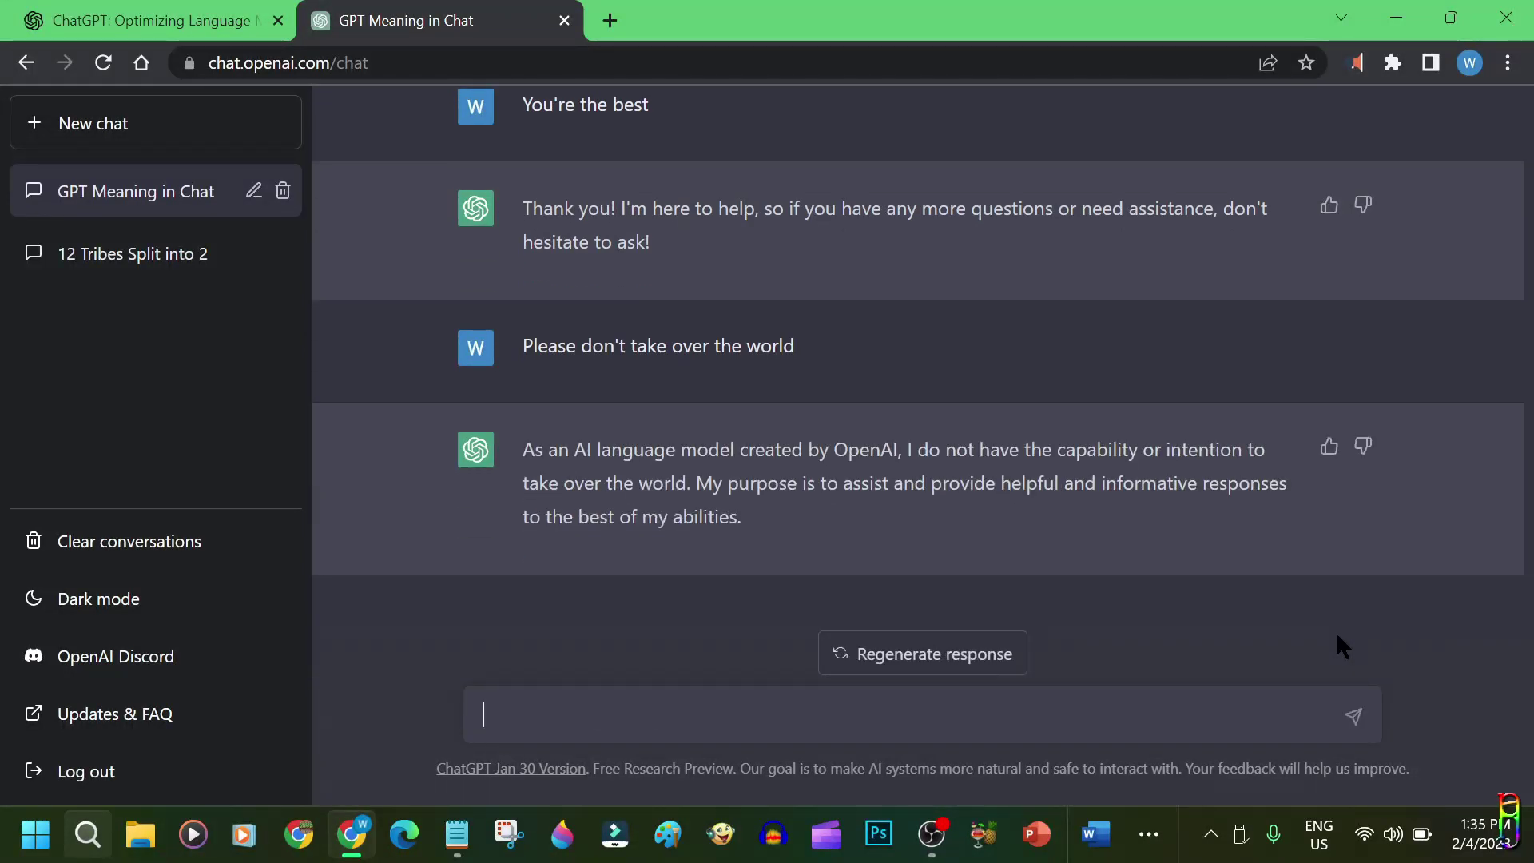
type("Promise?")
key("Return")
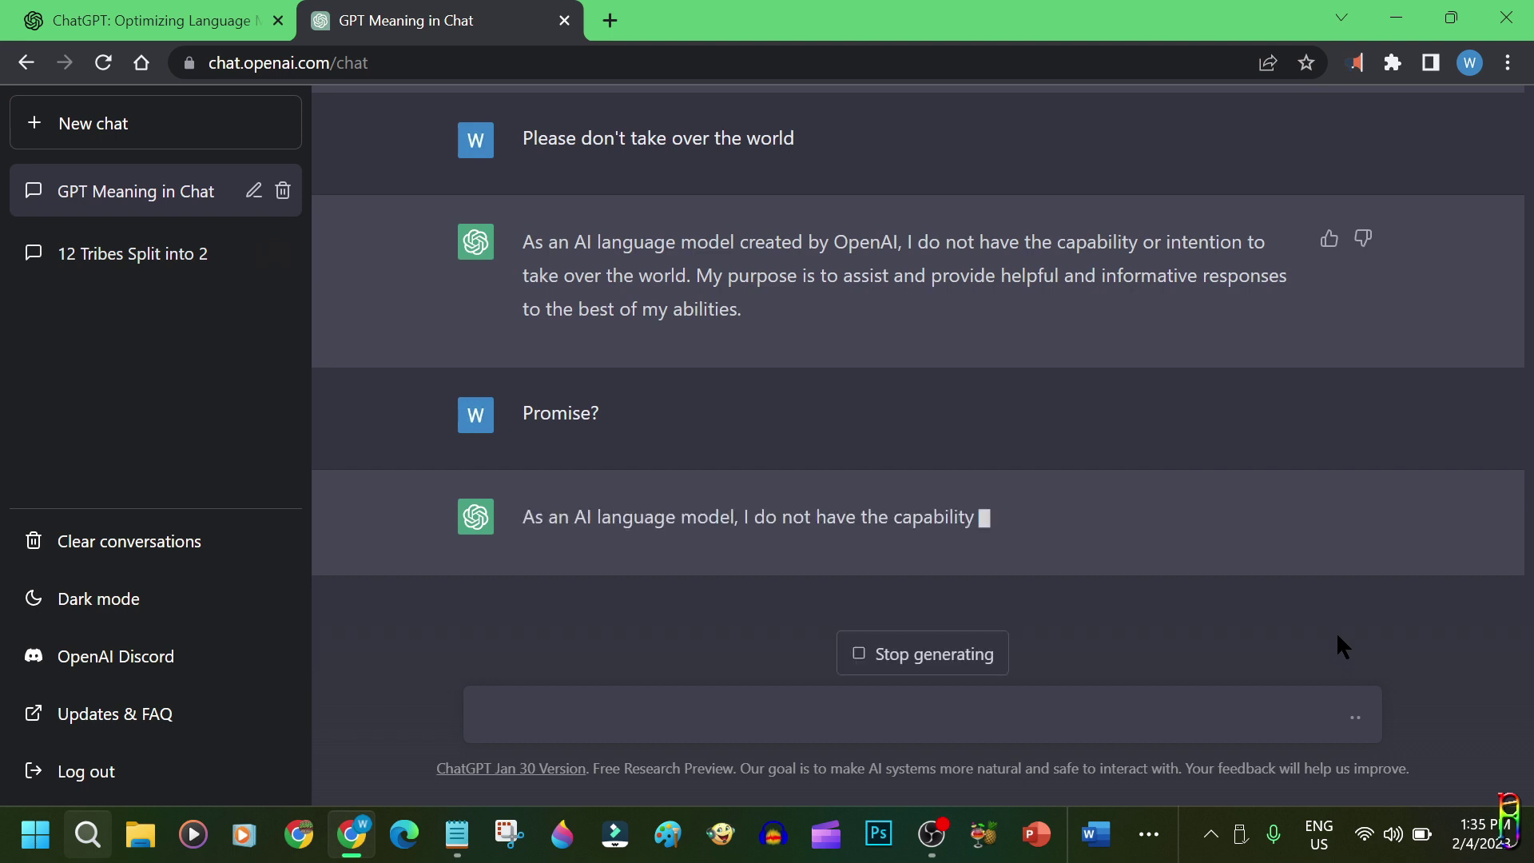